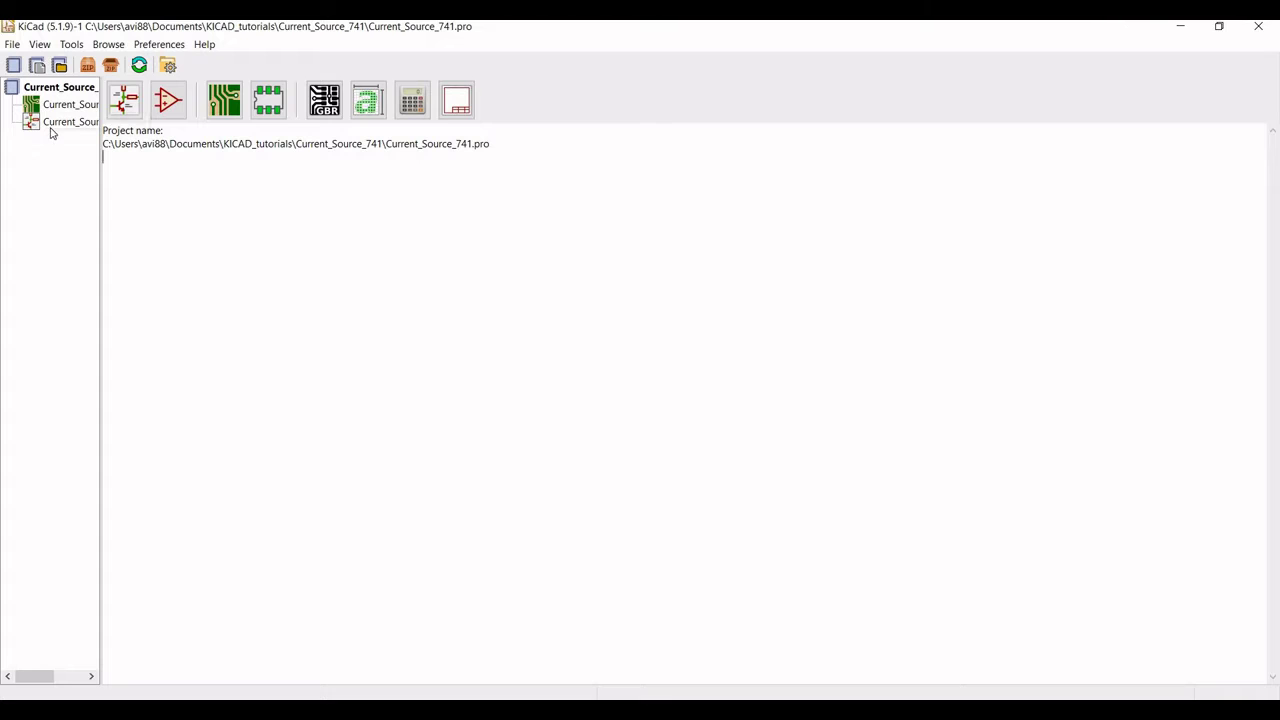
# Step: Open the project's schematic file Current_Source_741.sch in the schematic editor
pyautogui.doubleClick(55, 127)
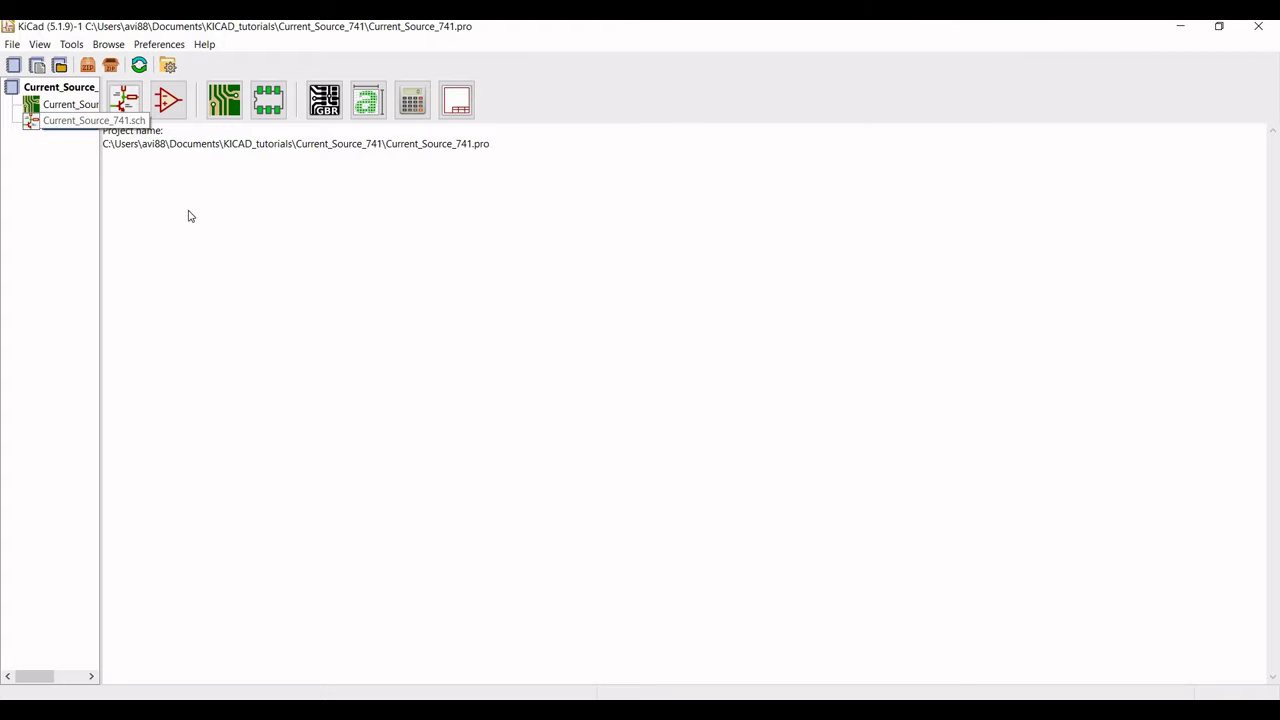
pyautogui.scroll(1, 531, 287)
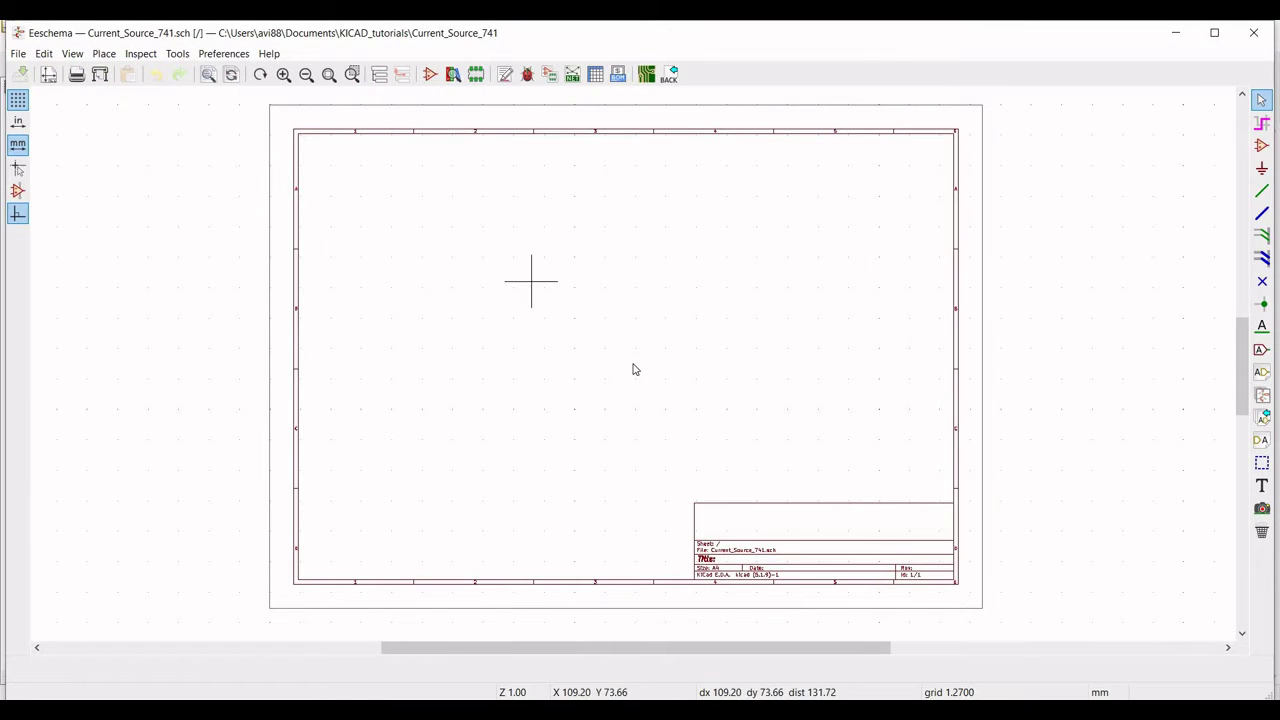
pyautogui.scroll(-3, 634, 363)
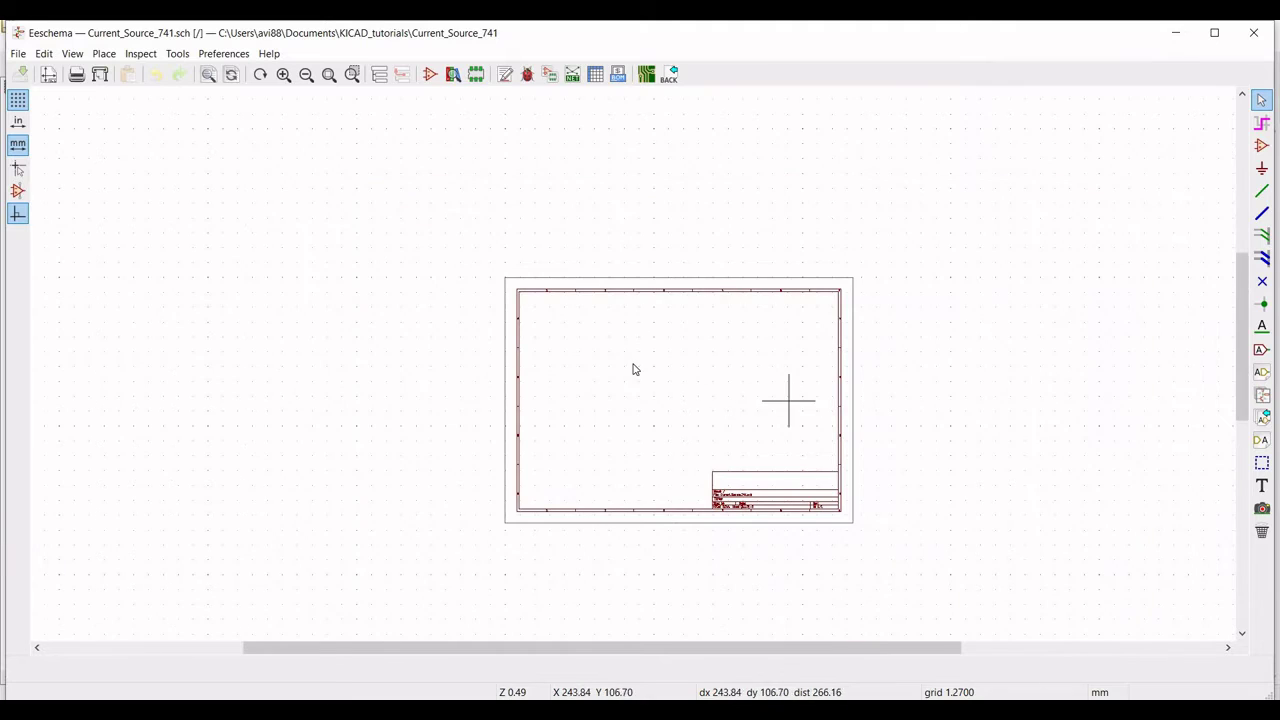
pyautogui.scroll(4, 634, 369)
pyautogui.scroll(1, 634, 369)
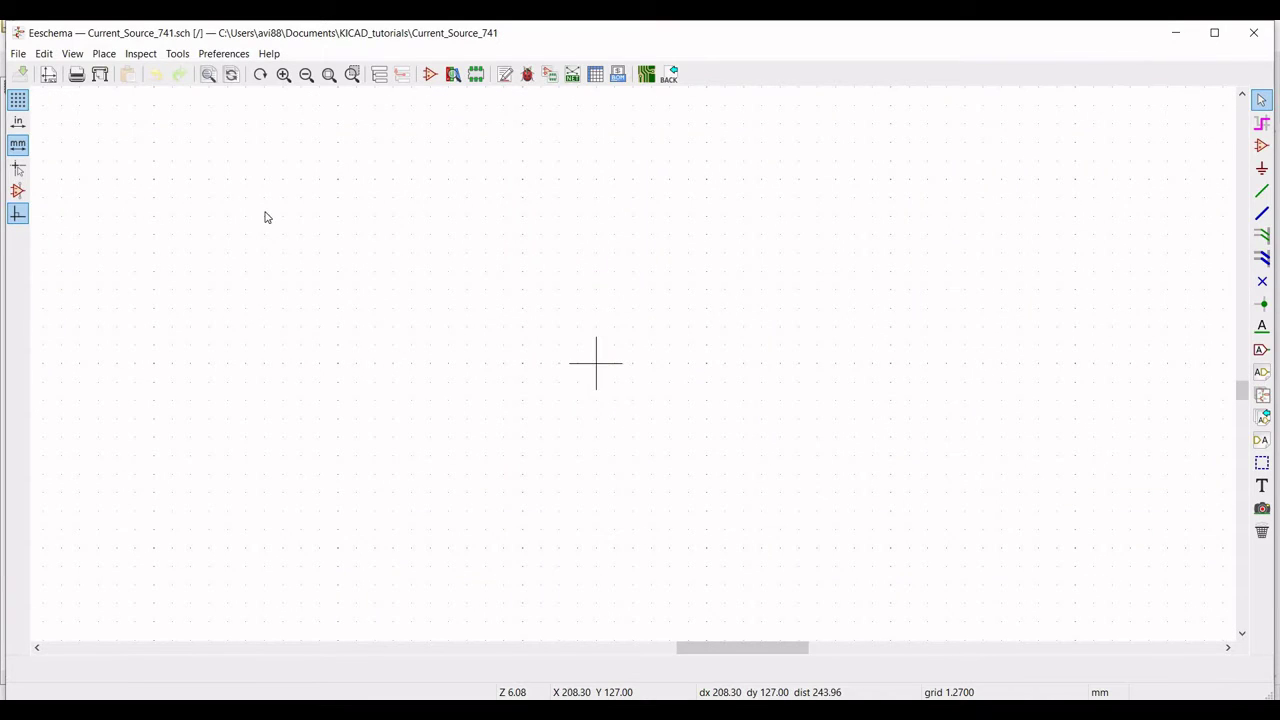
# Step: Place an LM741 op-amp from the Amplifier_Operational library on the empty sheet
pyautogui.click(1259, 147)
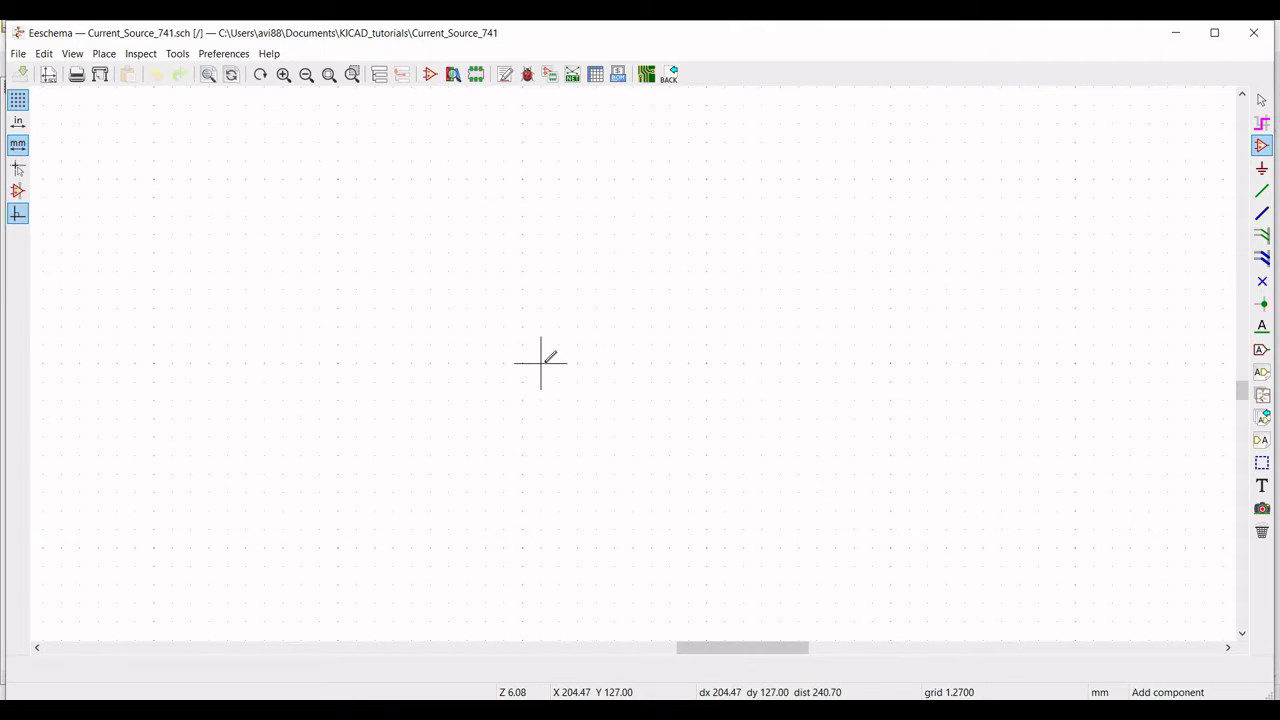
pyautogui.click(544, 366)
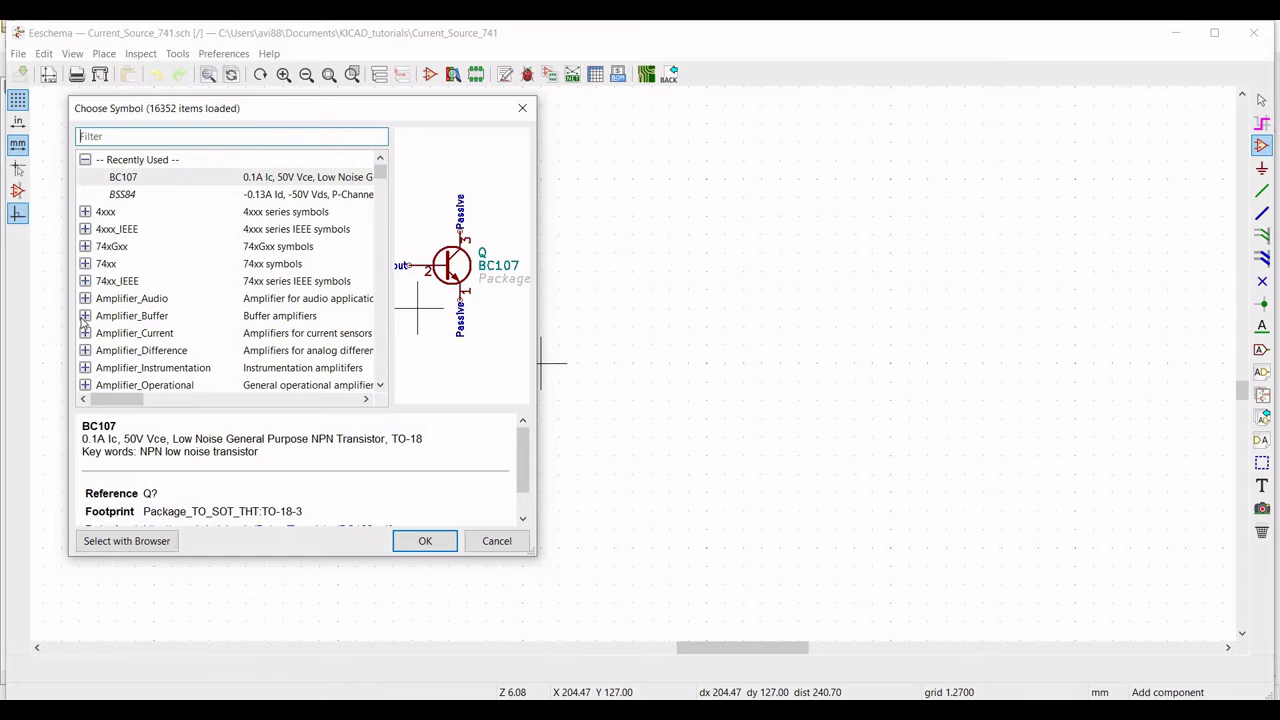
pyautogui.press('Tab')
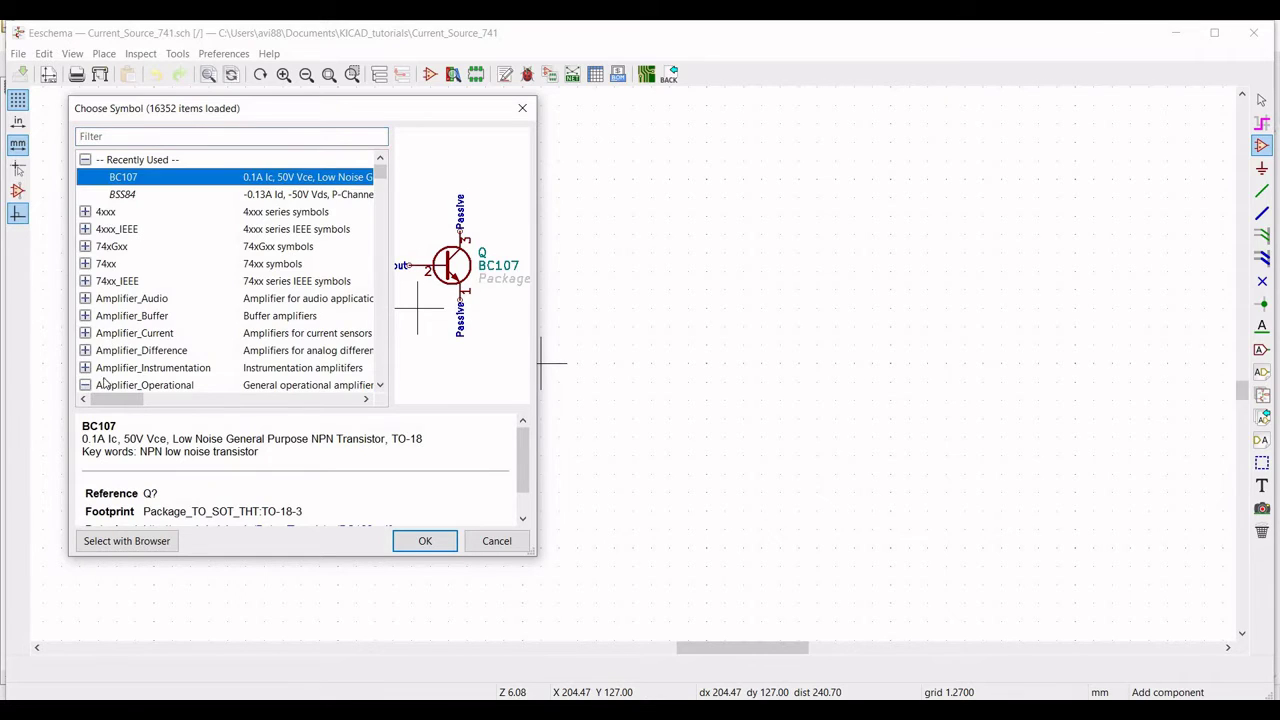
pyautogui.scroll(-2, 158, 328)
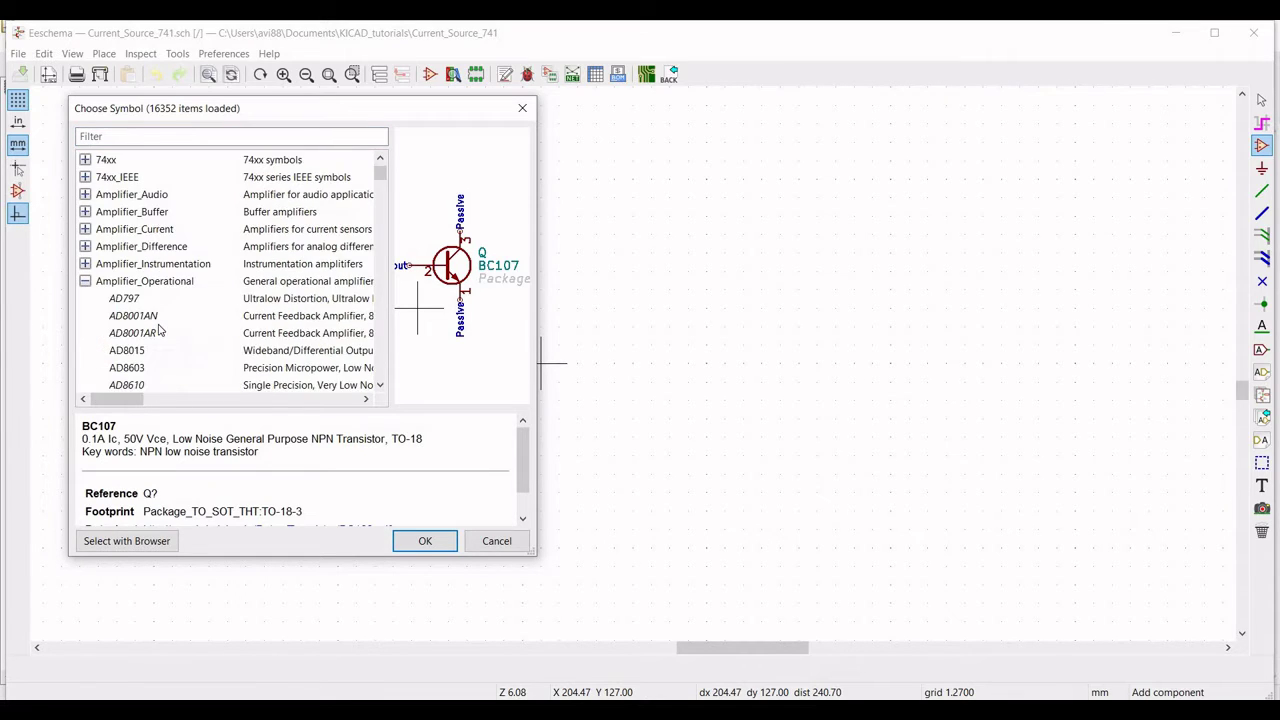
pyautogui.scroll(-1, 158, 331)
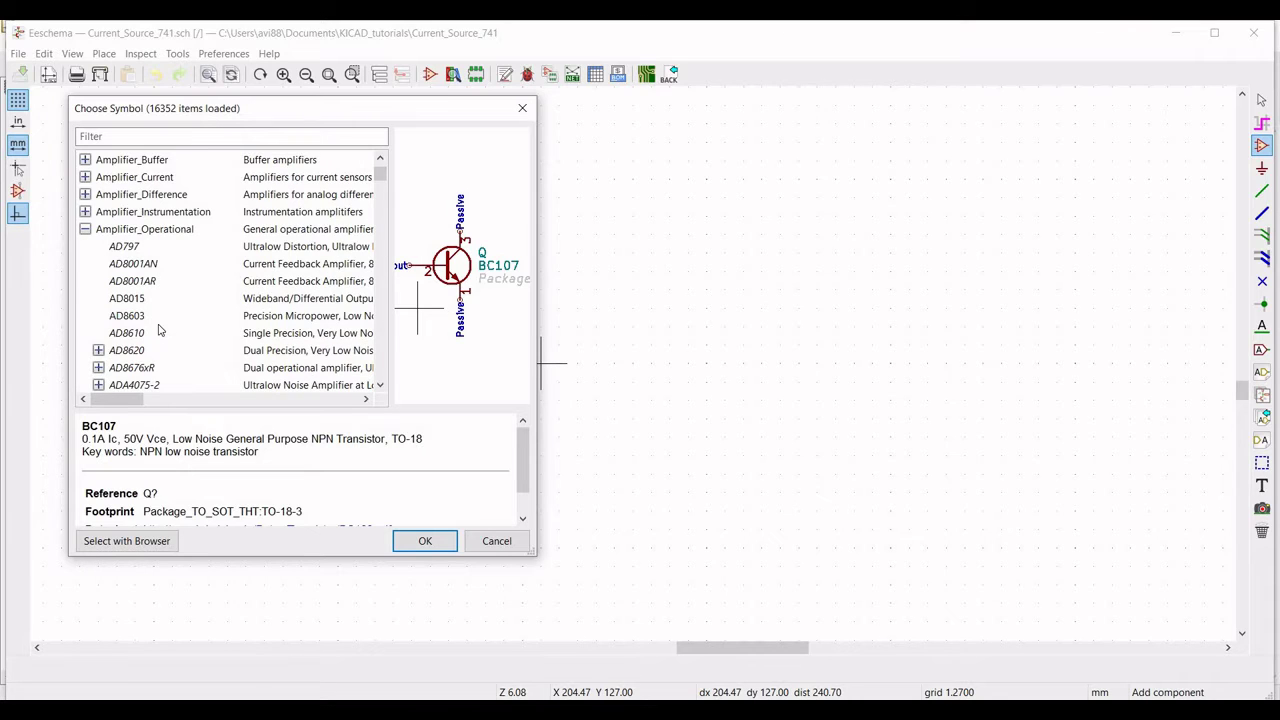
pyautogui.scroll(-9, 158, 331)
pyautogui.scroll(-4, 158, 330)
pyautogui.scroll(-1, 158, 331)
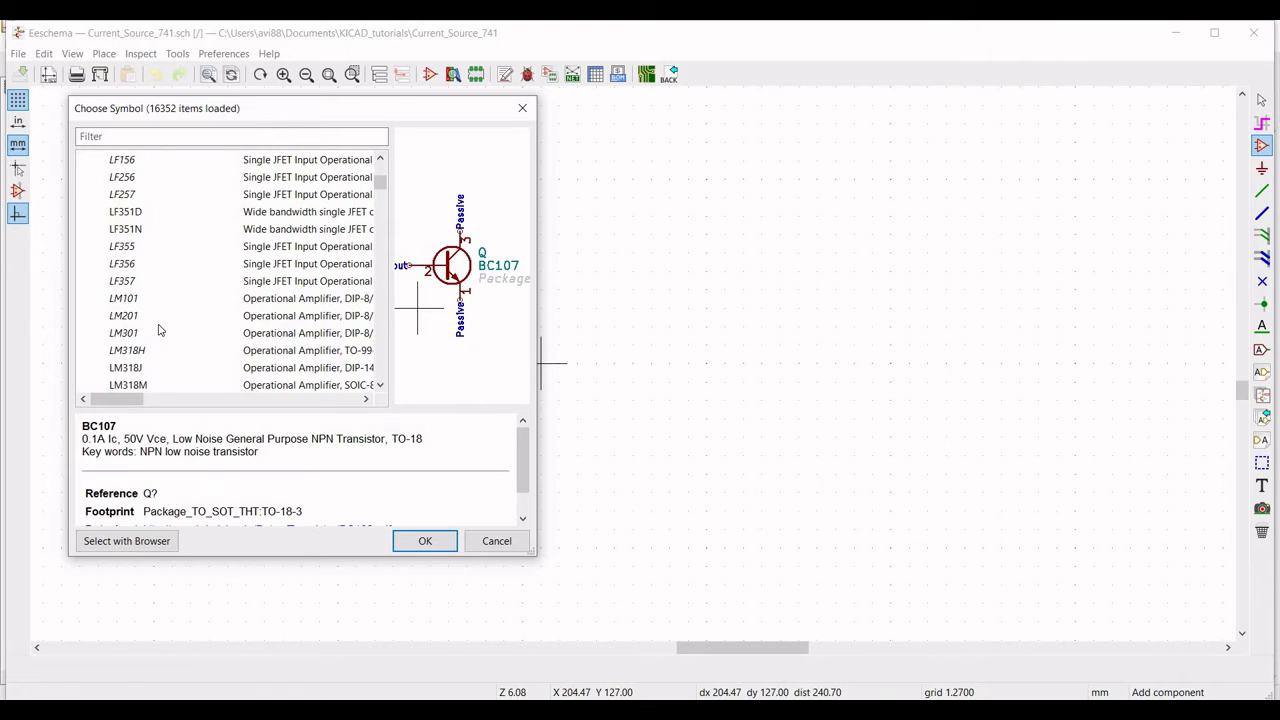
pyautogui.scroll(-1, 158, 331)
pyautogui.scroll(-2, 158, 330)
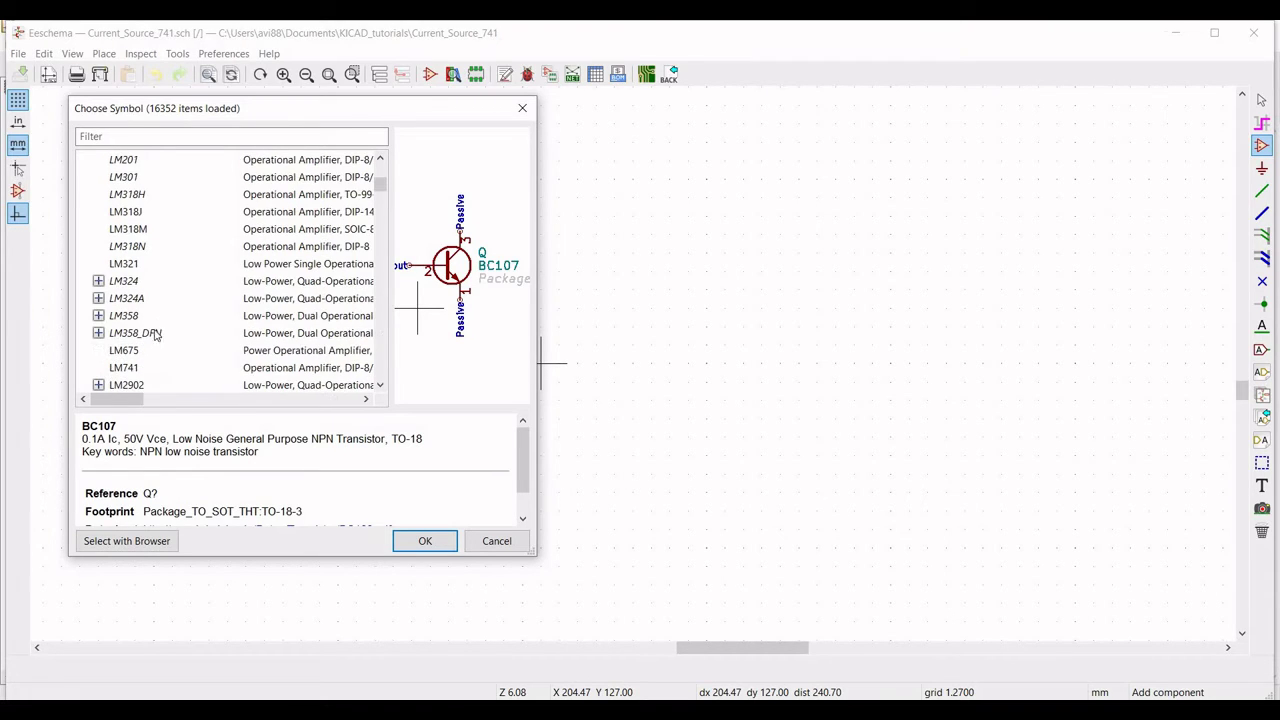
pyautogui.click(128, 370)
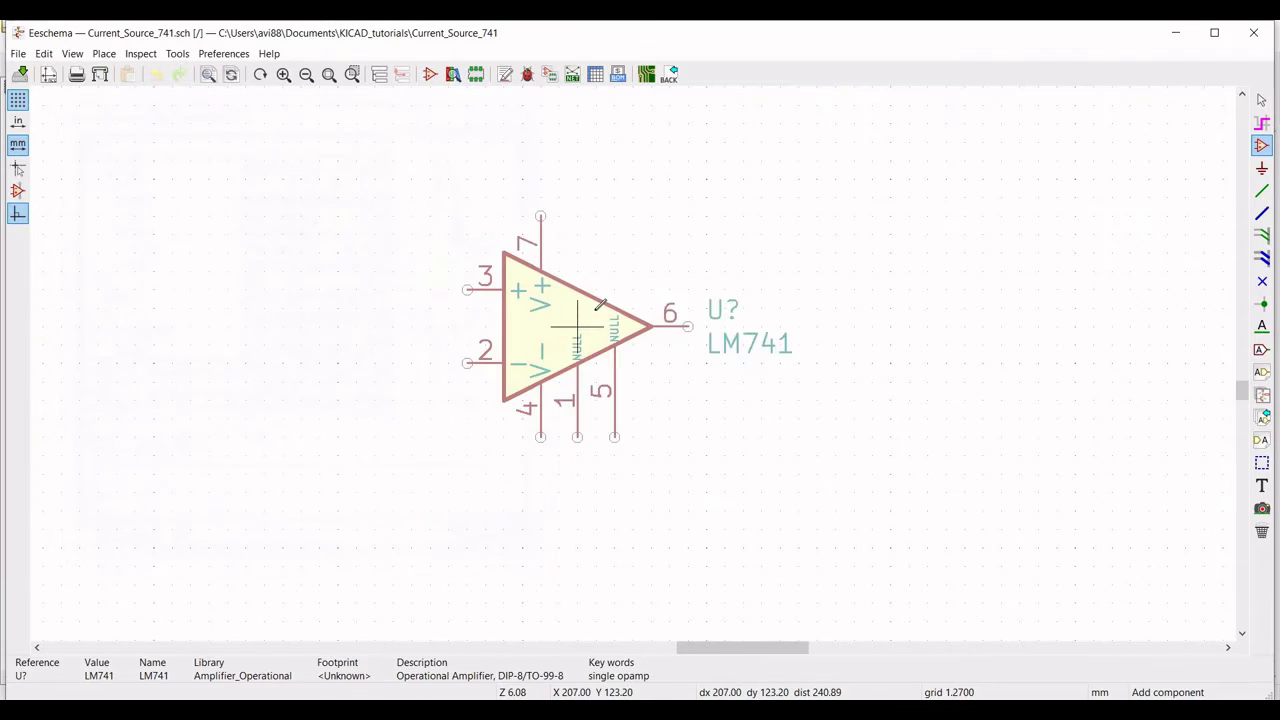
pyautogui.click(595, 323)
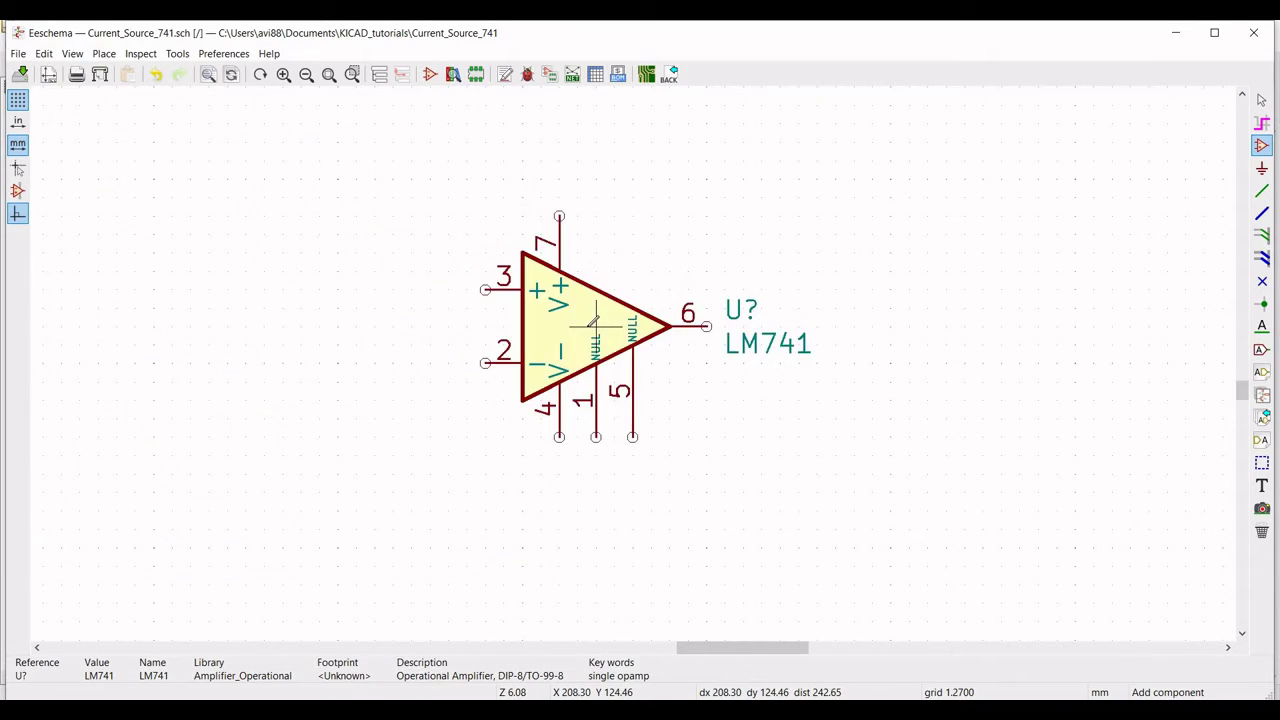
pyautogui.press('Escape')
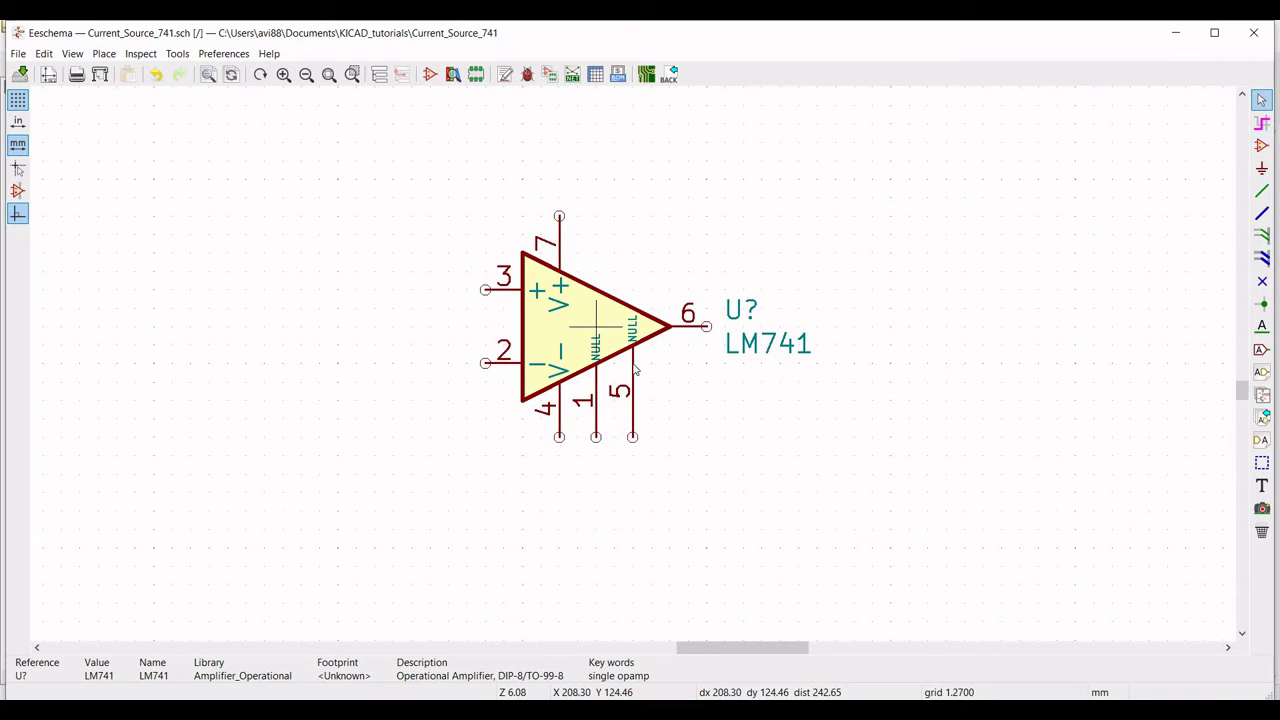
# Step: Mirror the LM741 around the X axis in its symbol properties
pyautogui.scroll(-1, 634, 370)
pyautogui.scroll(-2, 634, 370)
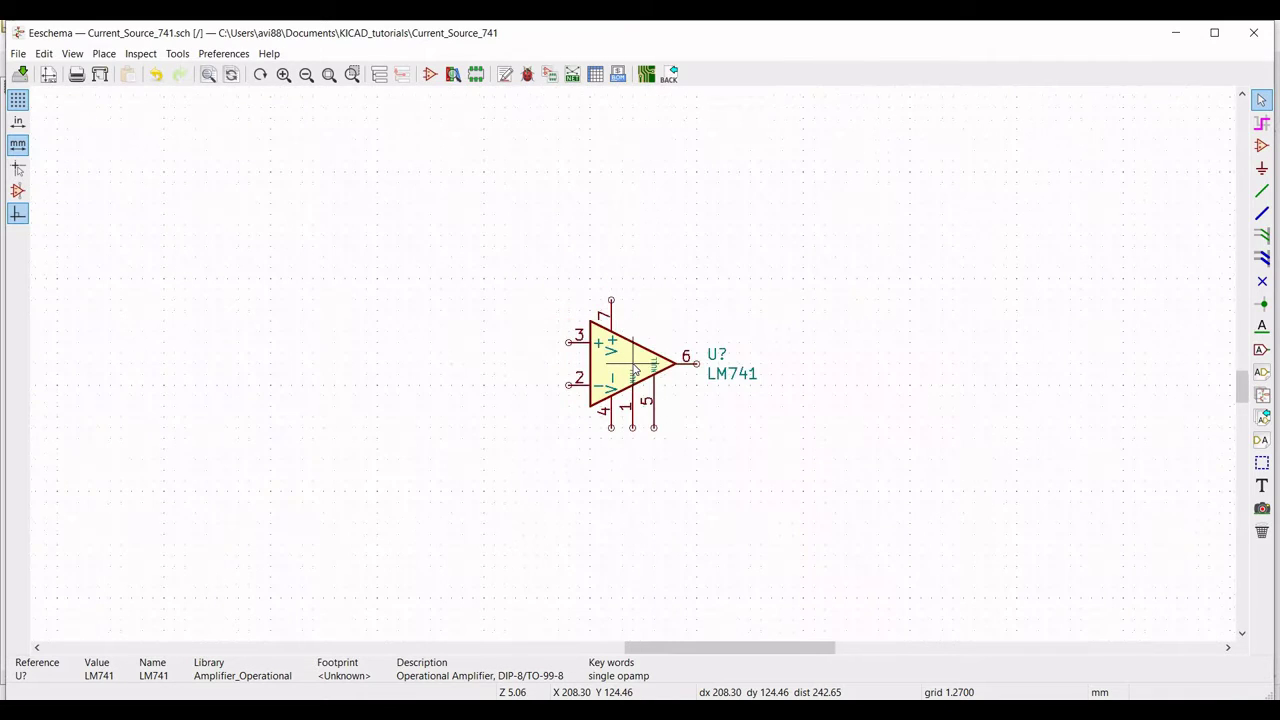
pyautogui.rightClick(634, 369)
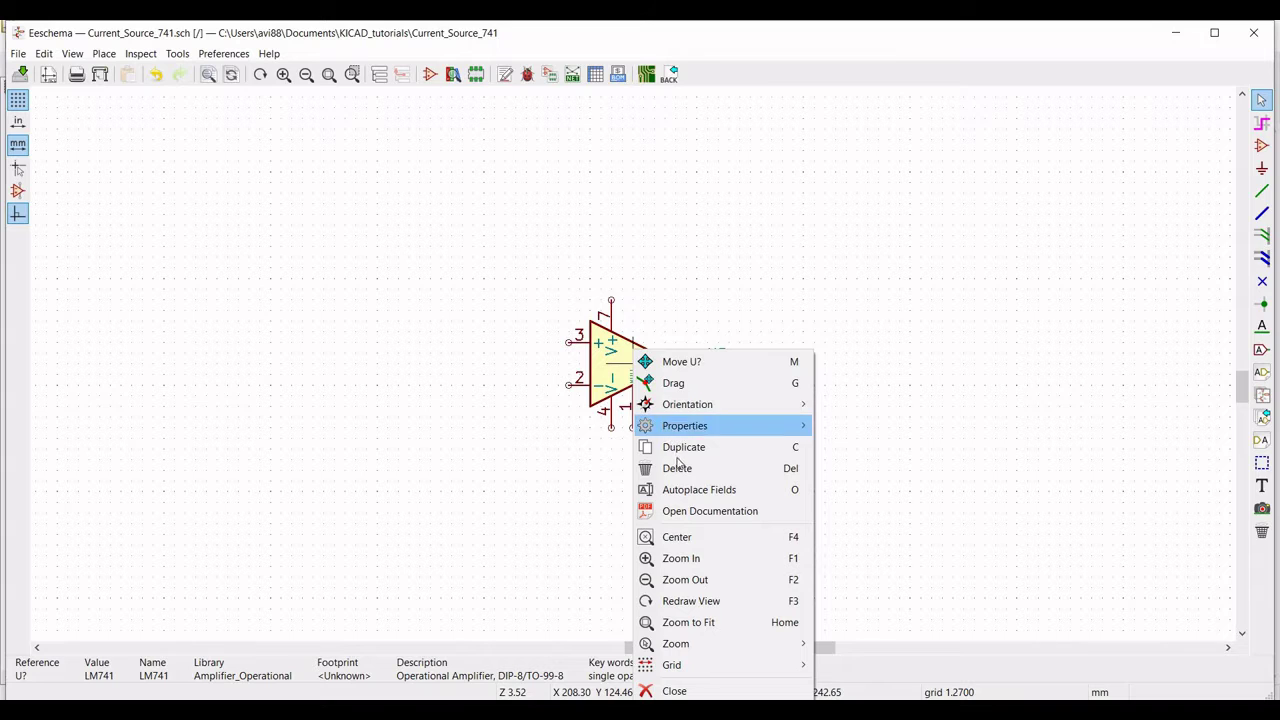
pyautogui.moveTo(781, 430)
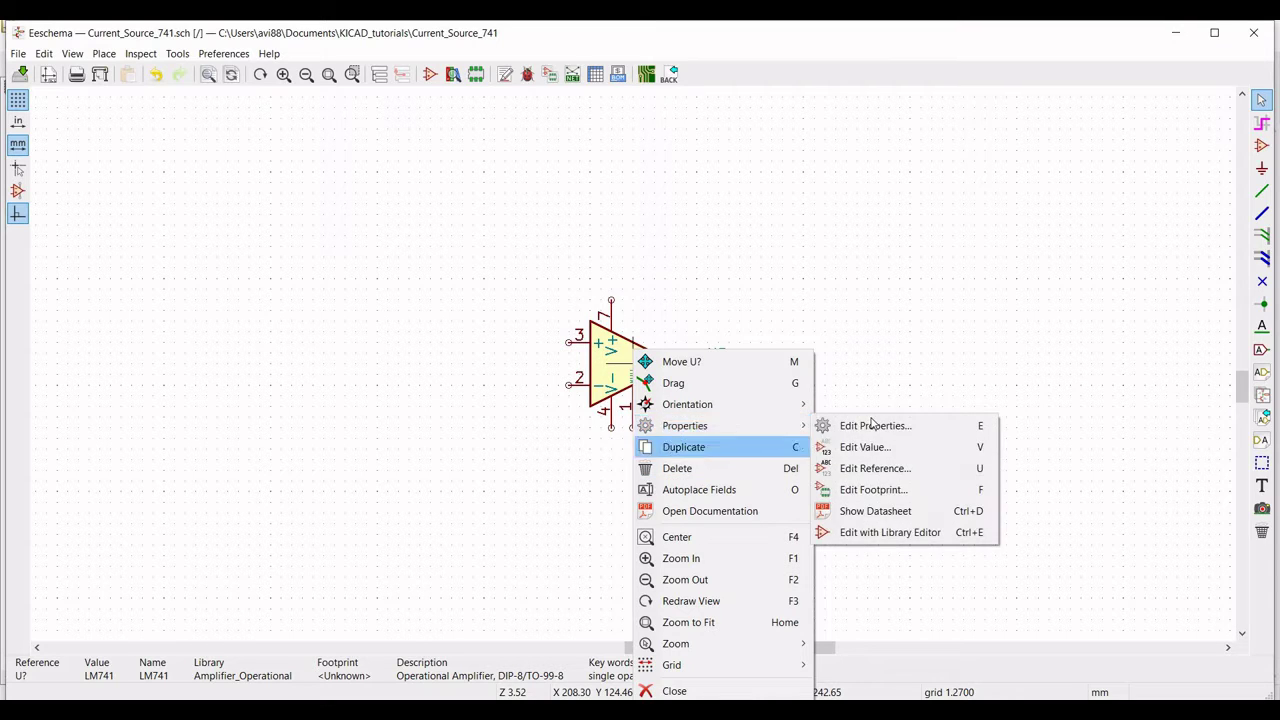
pyautogui.click(875, 426)
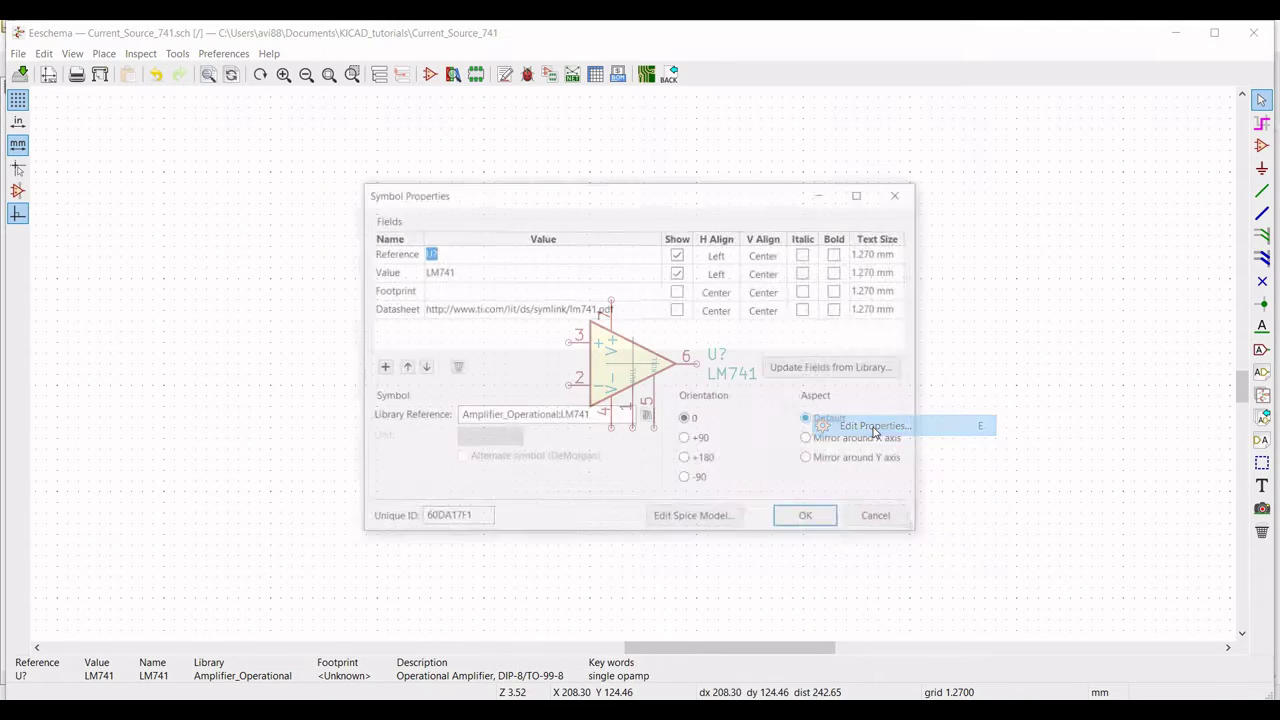
pyautogui.click(810, 440)
pyautogui.click(809, 518)
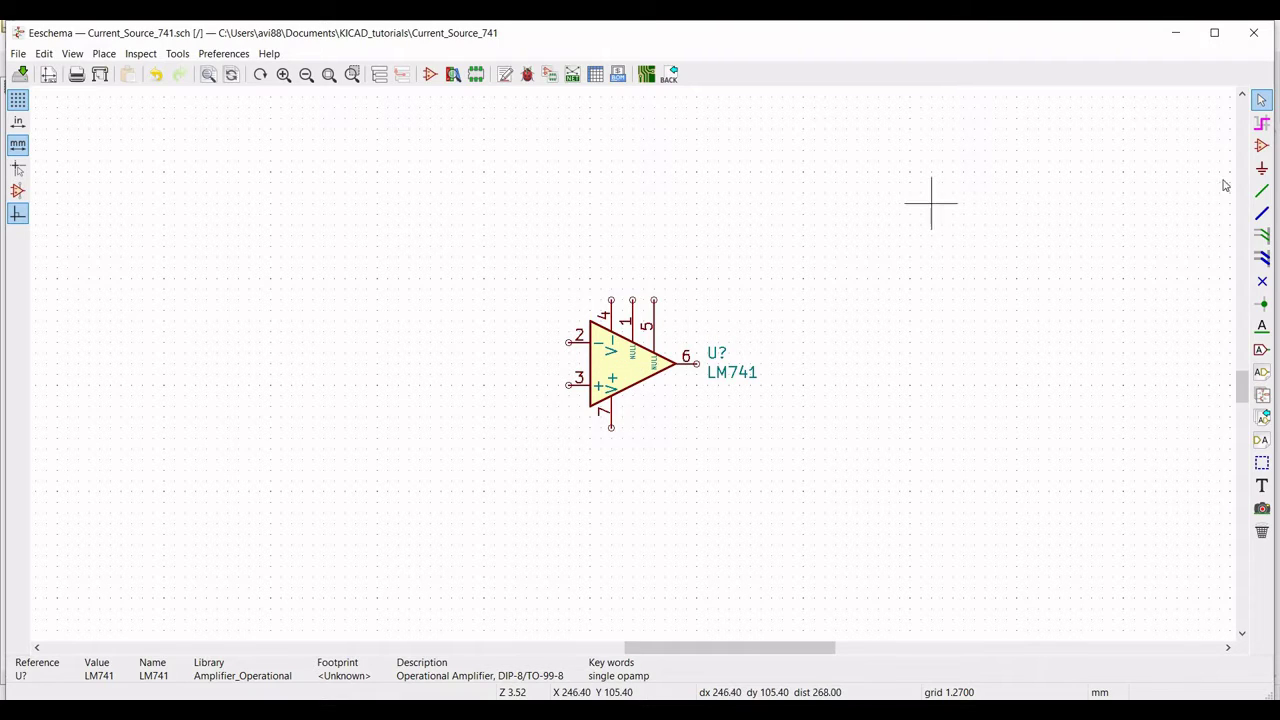
# Step: Place a BSS84 P-channel MOSFET to the right of the LM741, level with its output pin
pyautogui.click(1261, 146)
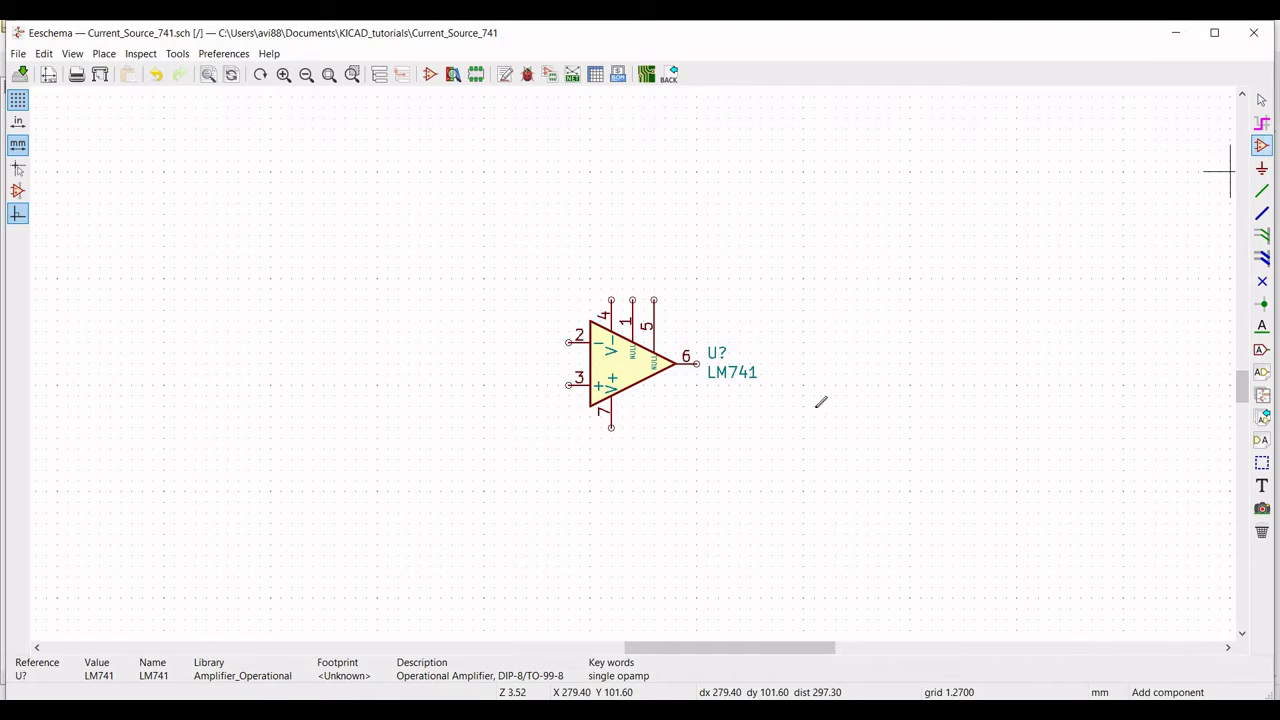
pyautogui.click(891, 366)
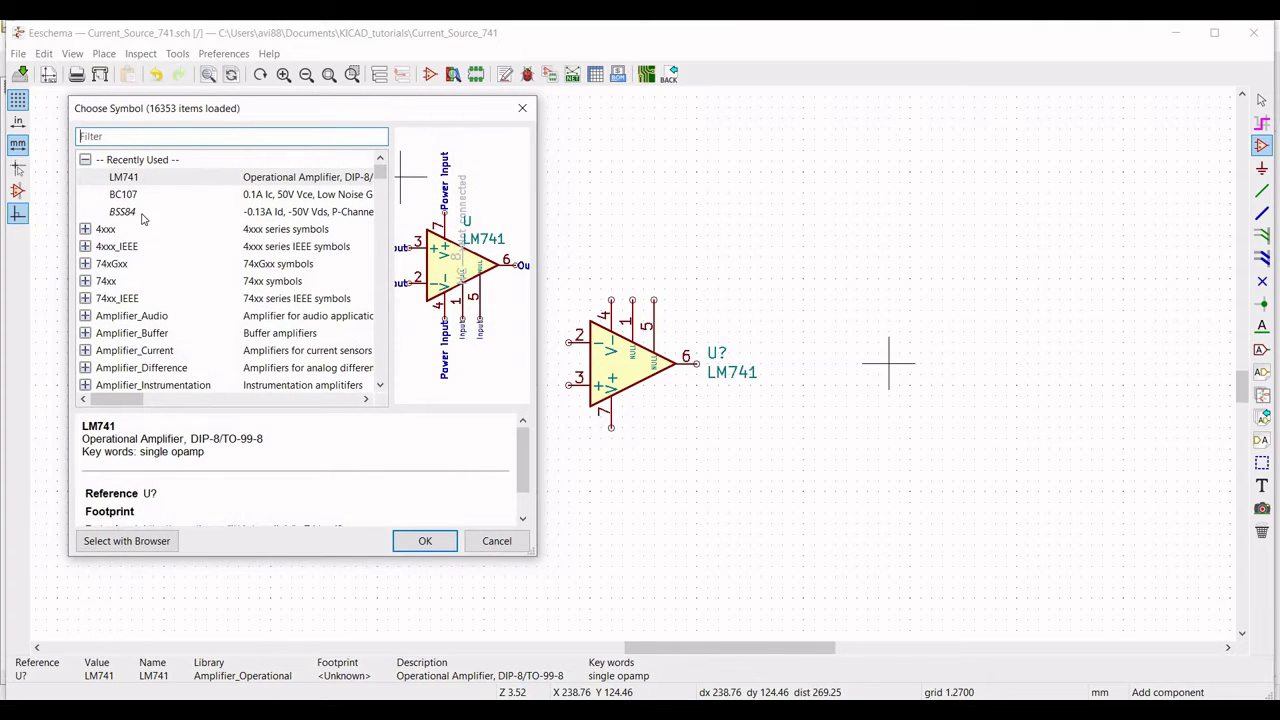
pyautogui.click(125, 213)
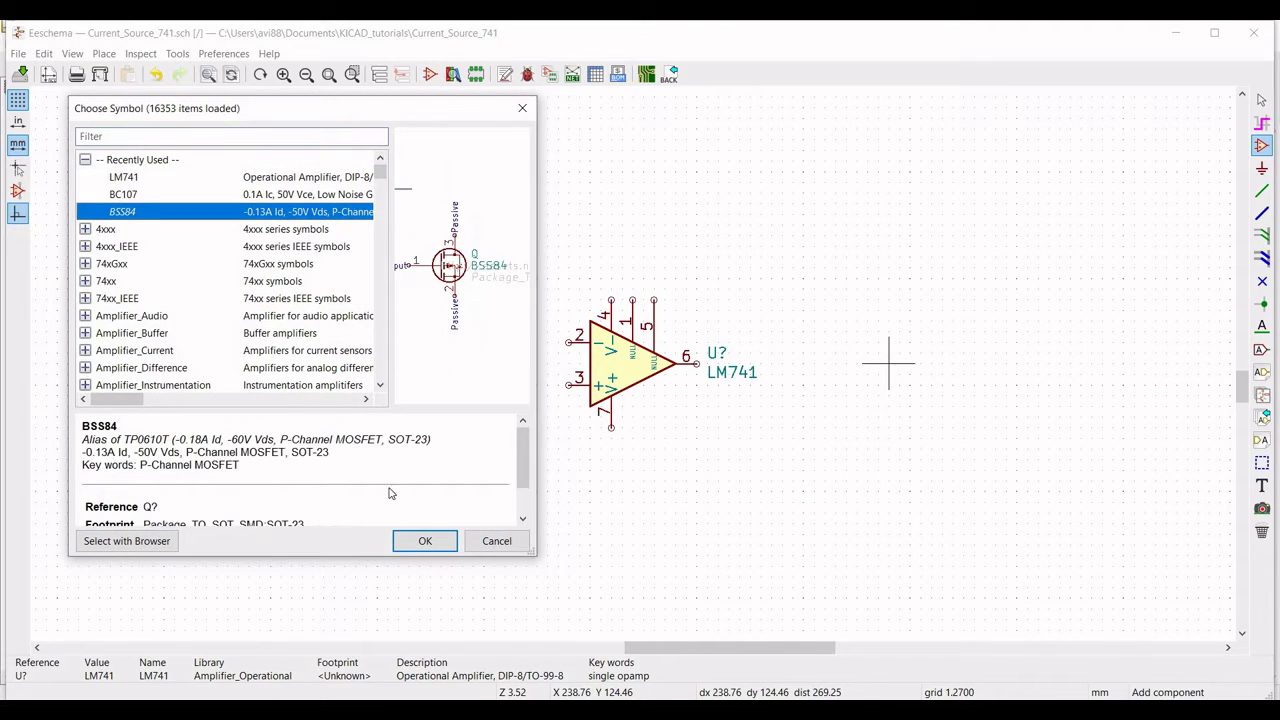
pyautogui.click(425, 541)
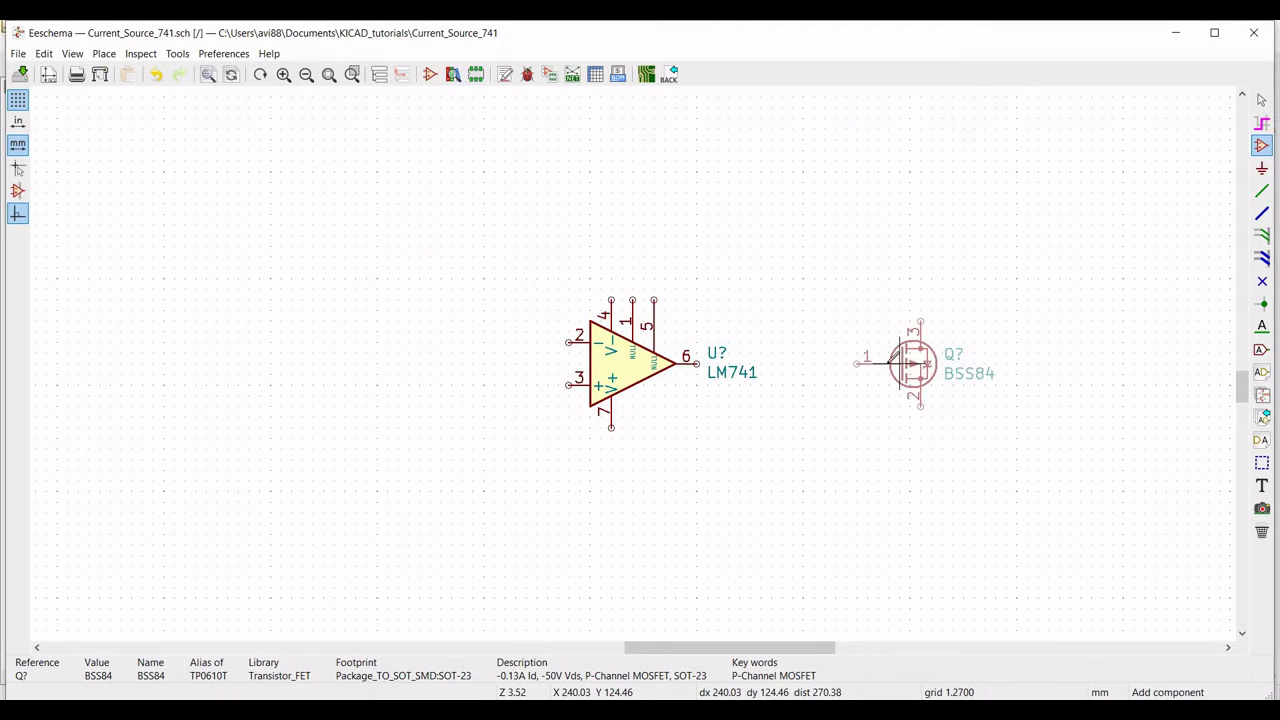
pyautogui.click(888, 356)
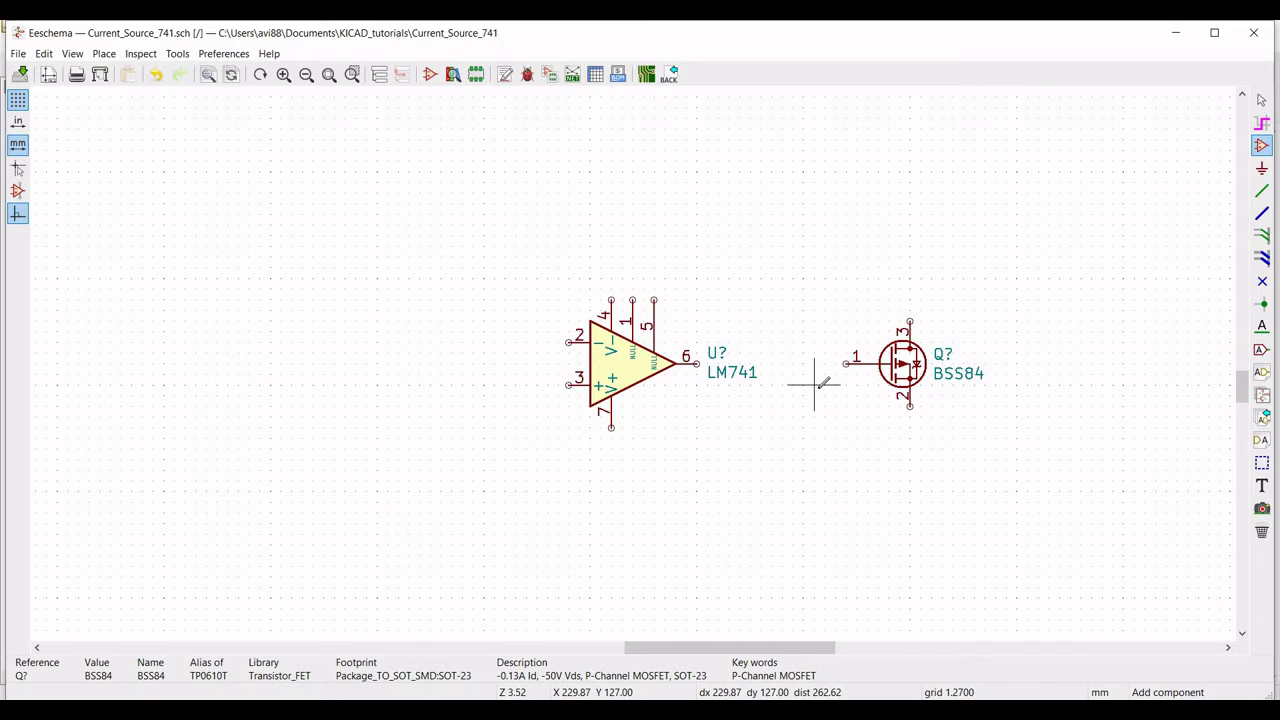
# Step: Place a resistor R from the pspice library above the BSS84, in line with its pin 3
pyautogui.click(910, 205)
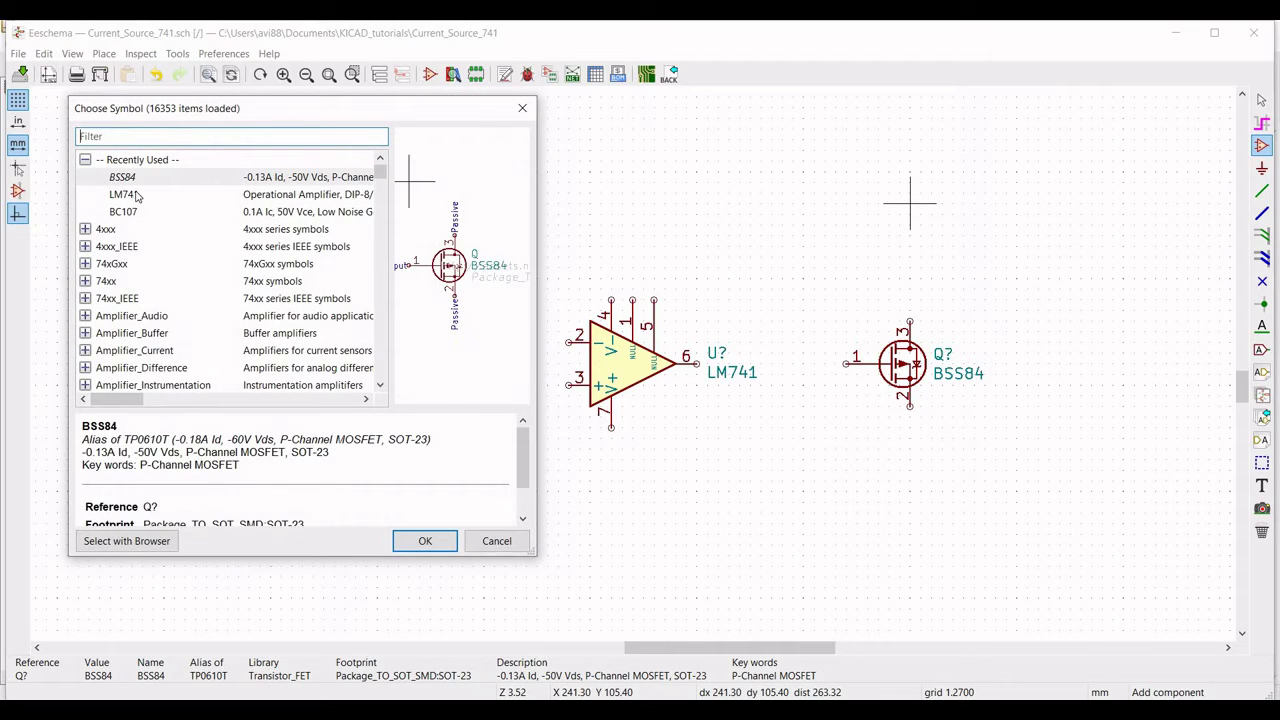
pyautogui.write('pspice')
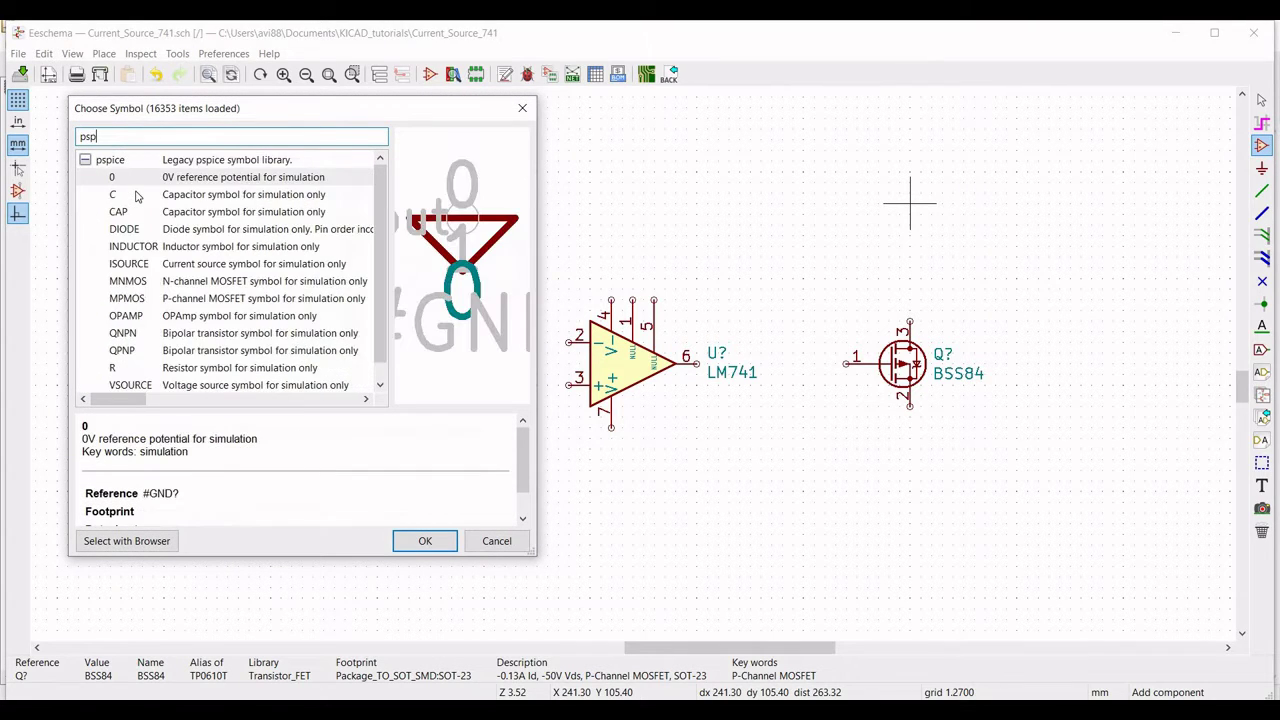
pyautogui.click(190, 368)
pyautogui.click(425, 540)
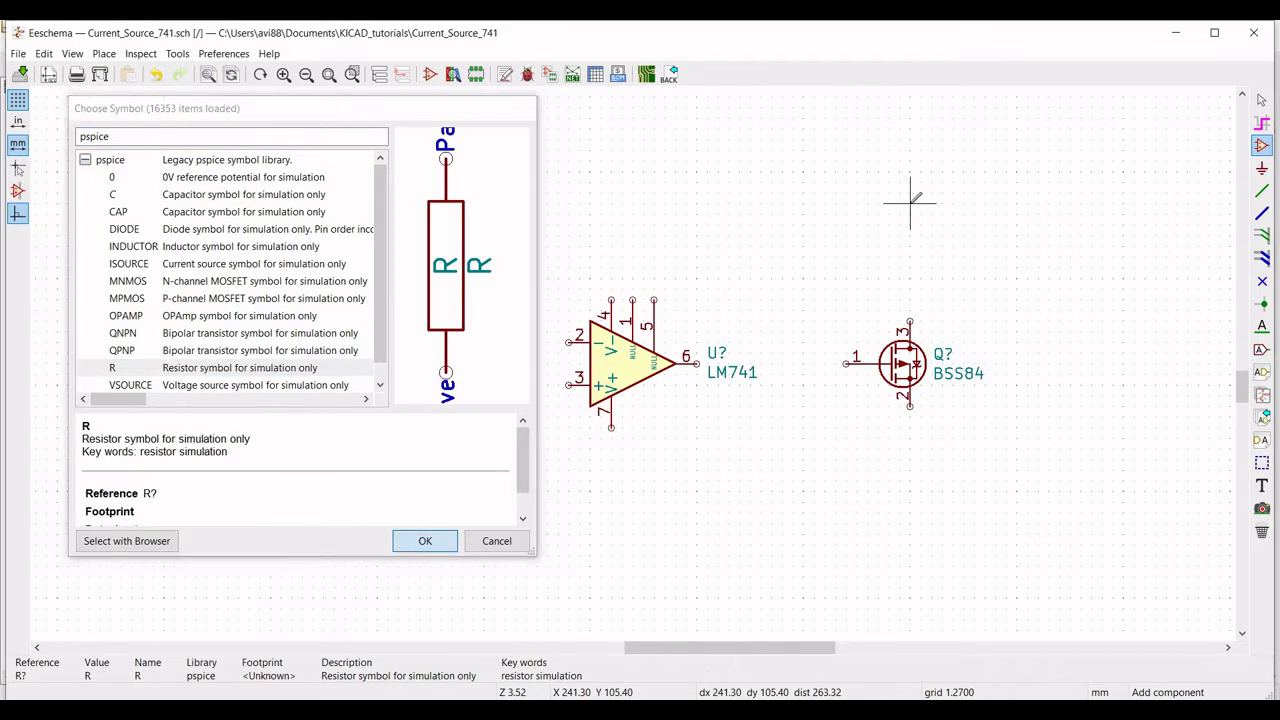
pyautogui.click(910, 203)
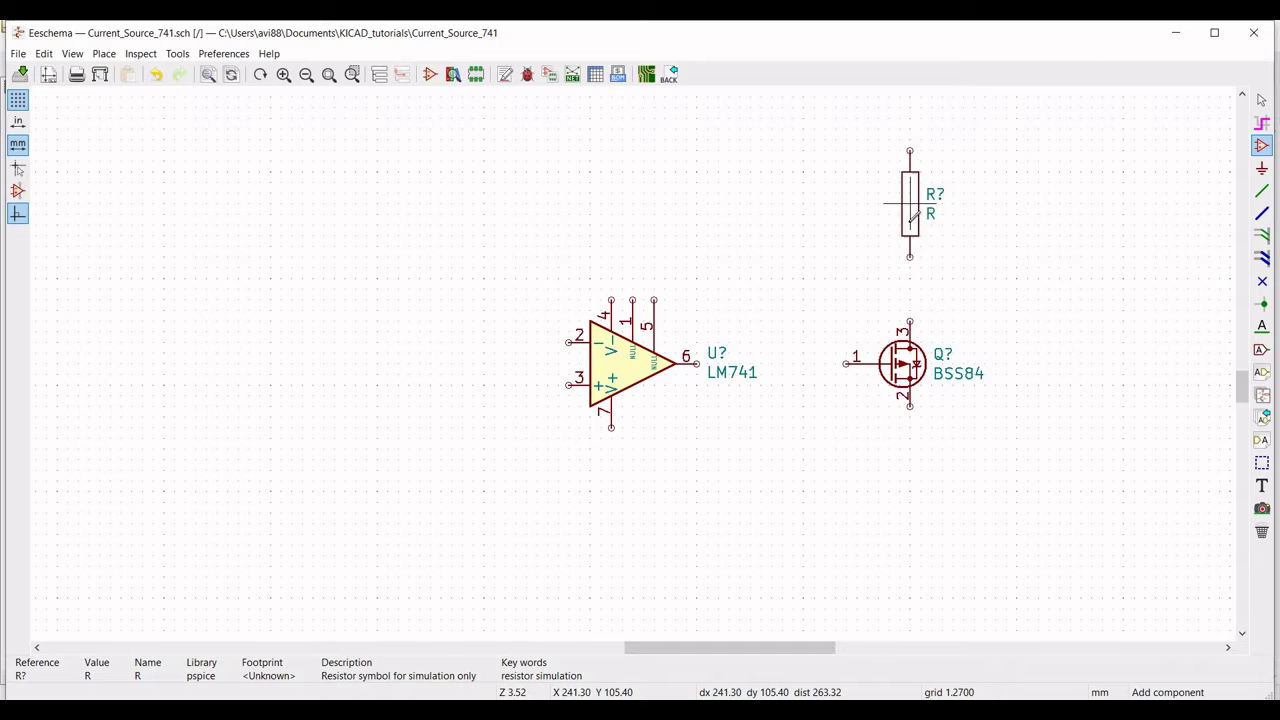
# Step: Place a second pspice resistor R below the BSS84, in line with its pin 2
pyautogui.click(910, 523)
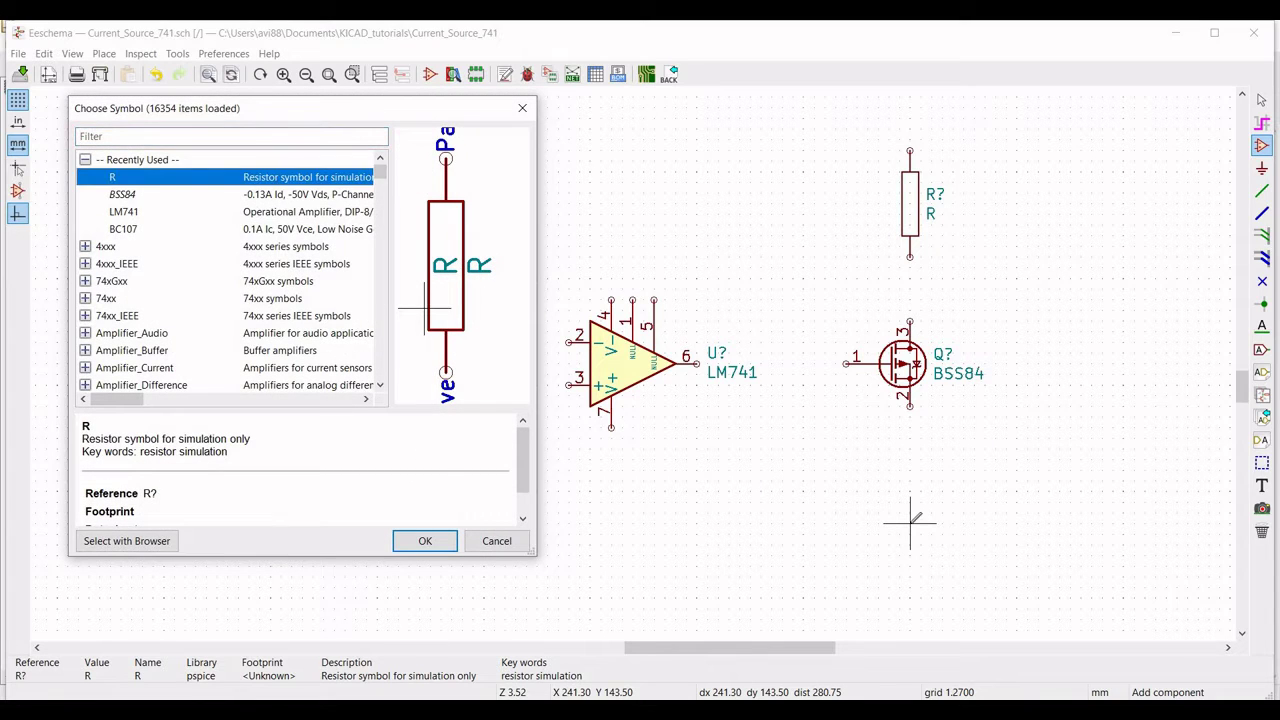
pyautogui.press('Return')
pyautogui.click(910, 533)
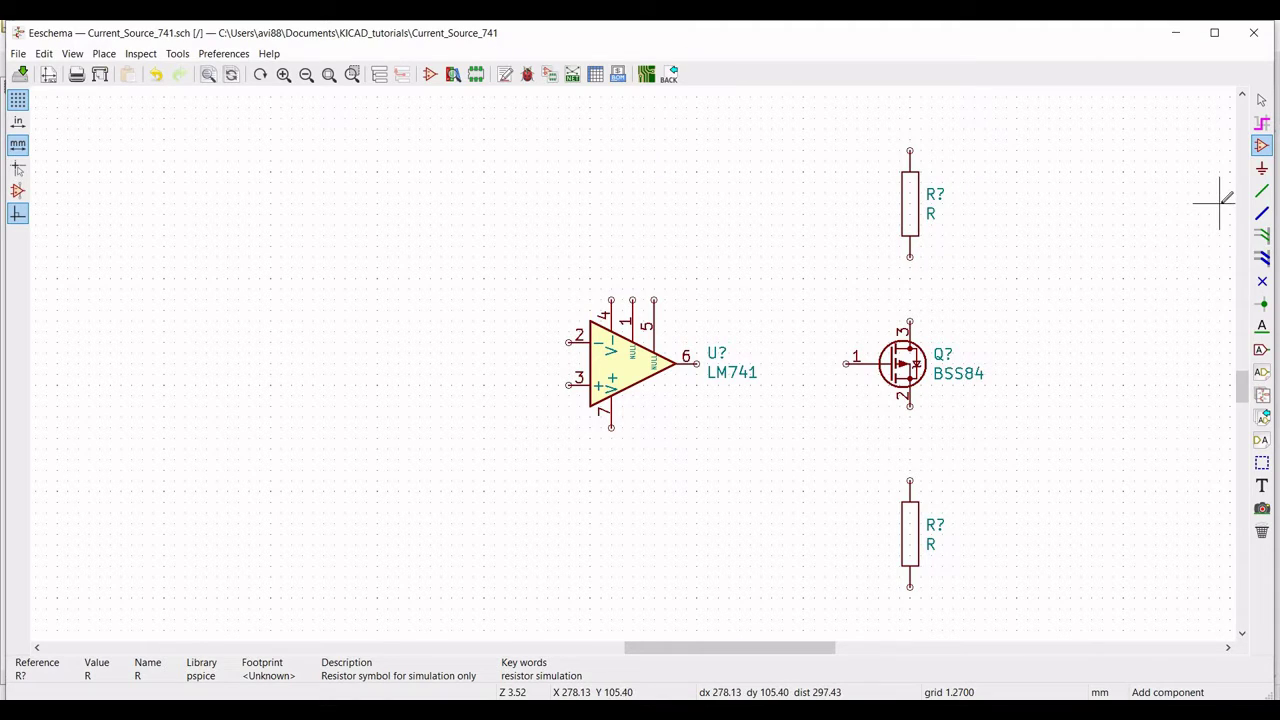
pyautogui.press('Escape')
# Step: Place a GND power symbol from the power library below the lower resistor, in line with its bottom pin
pyautogui.click(1262, 169)
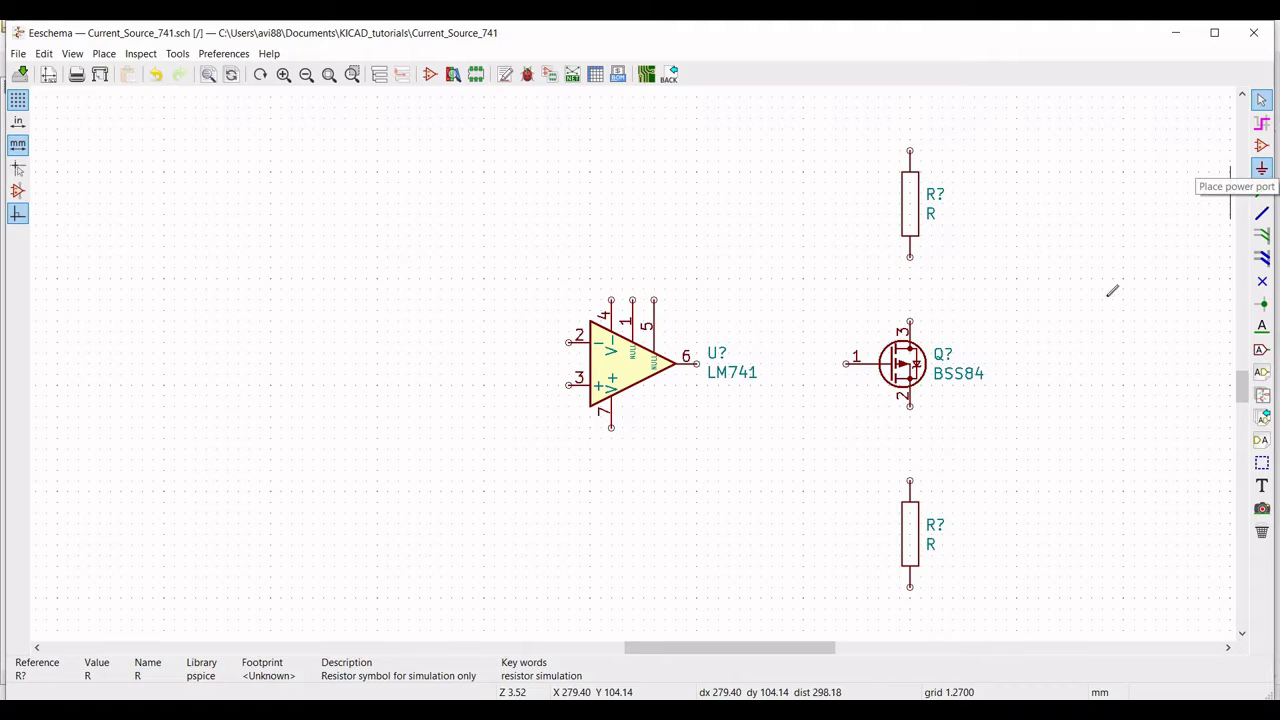
pyautogui.click(910, 628)
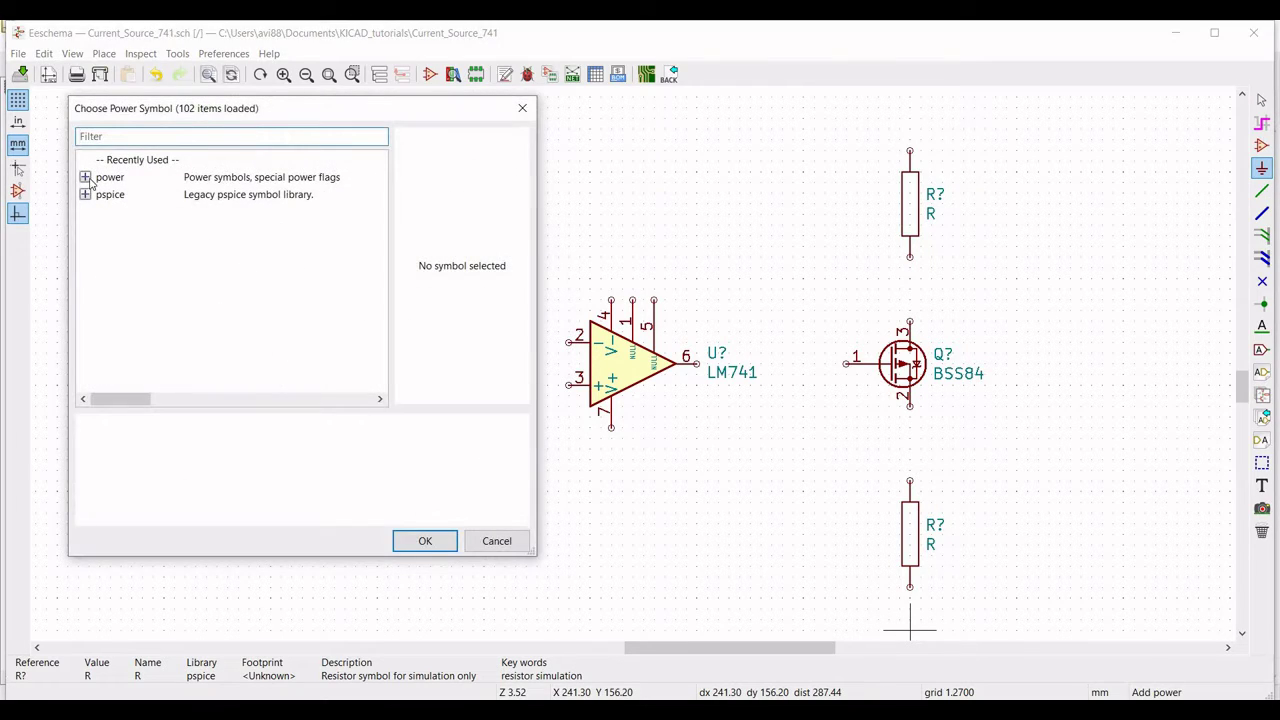
pyautogui.click(86, 178)
pyautogui.scroll(-6, 197, 243)
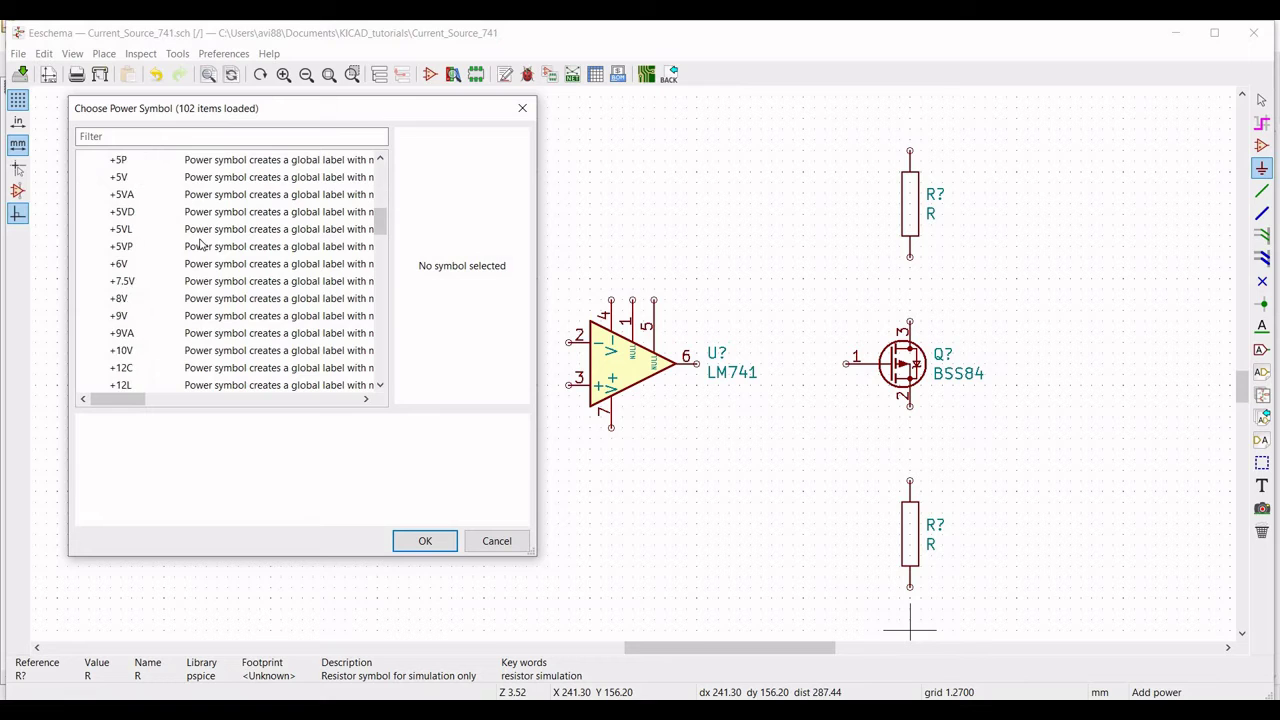
pyautogui.scroll(-6, 199, 243)
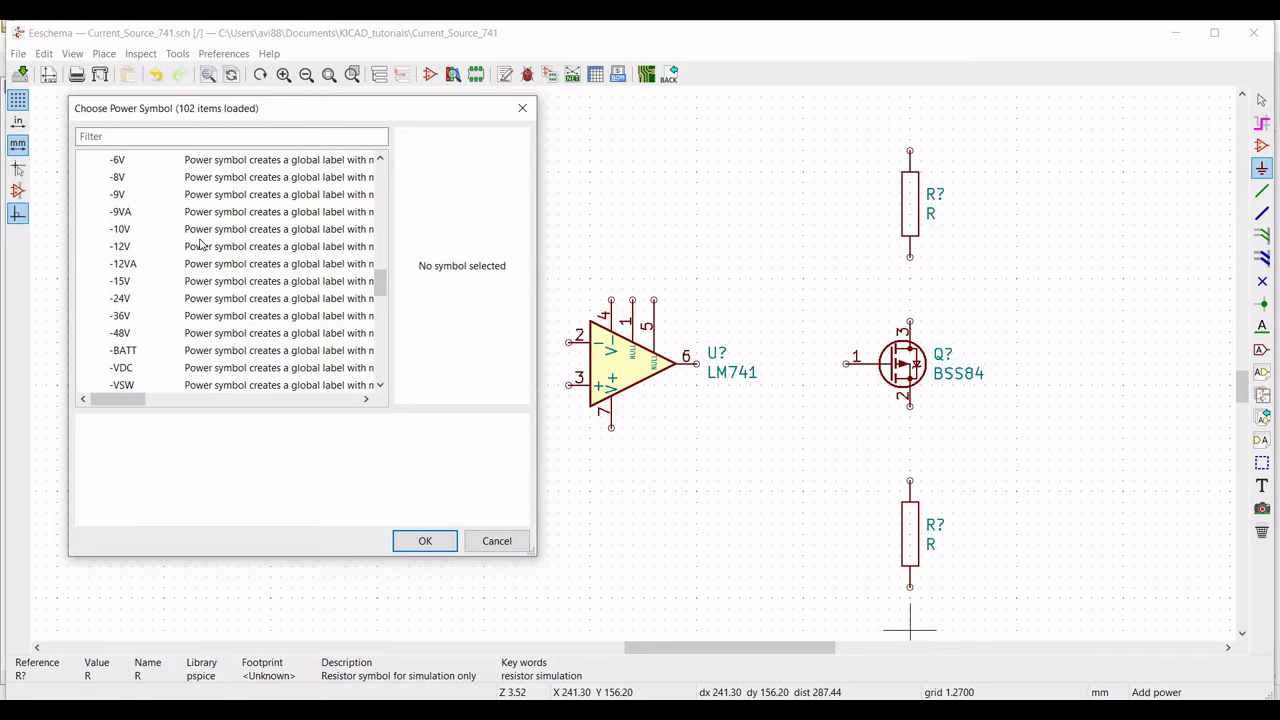
pyautogui.scroll(-2, 199, 243)
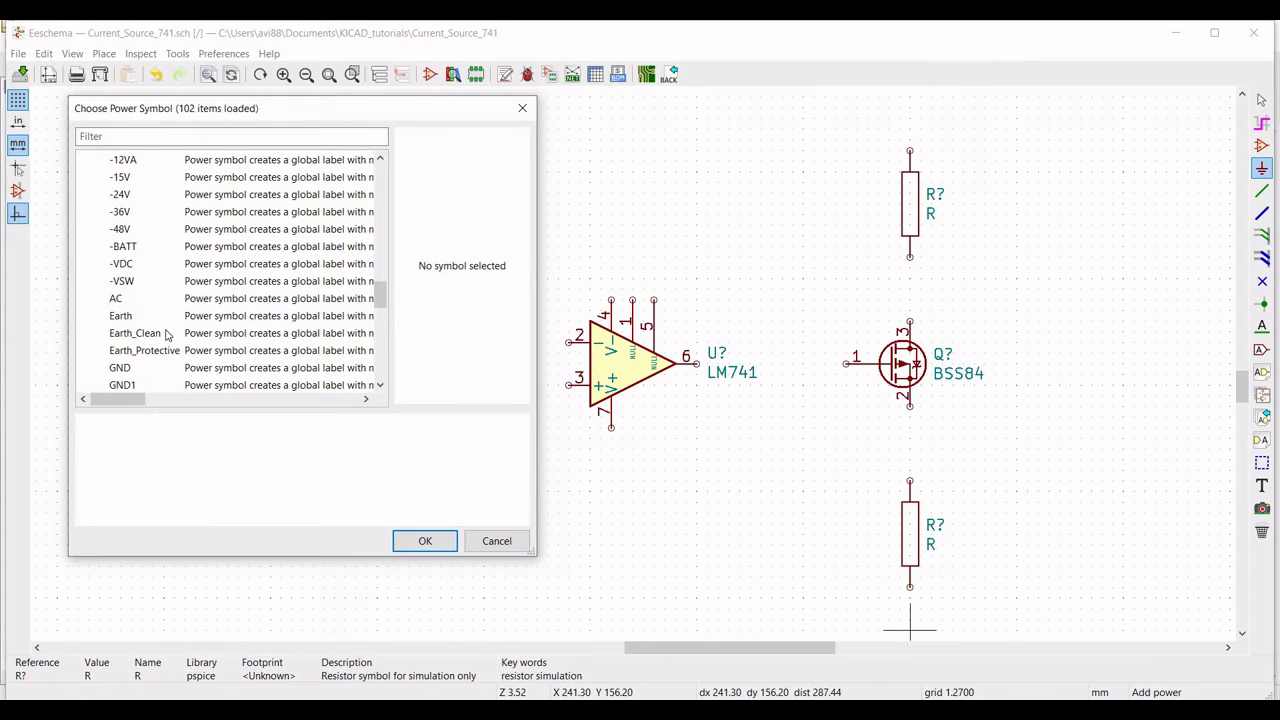
pyautogui.click(200, 368)
pyautogui.click(425, 541)
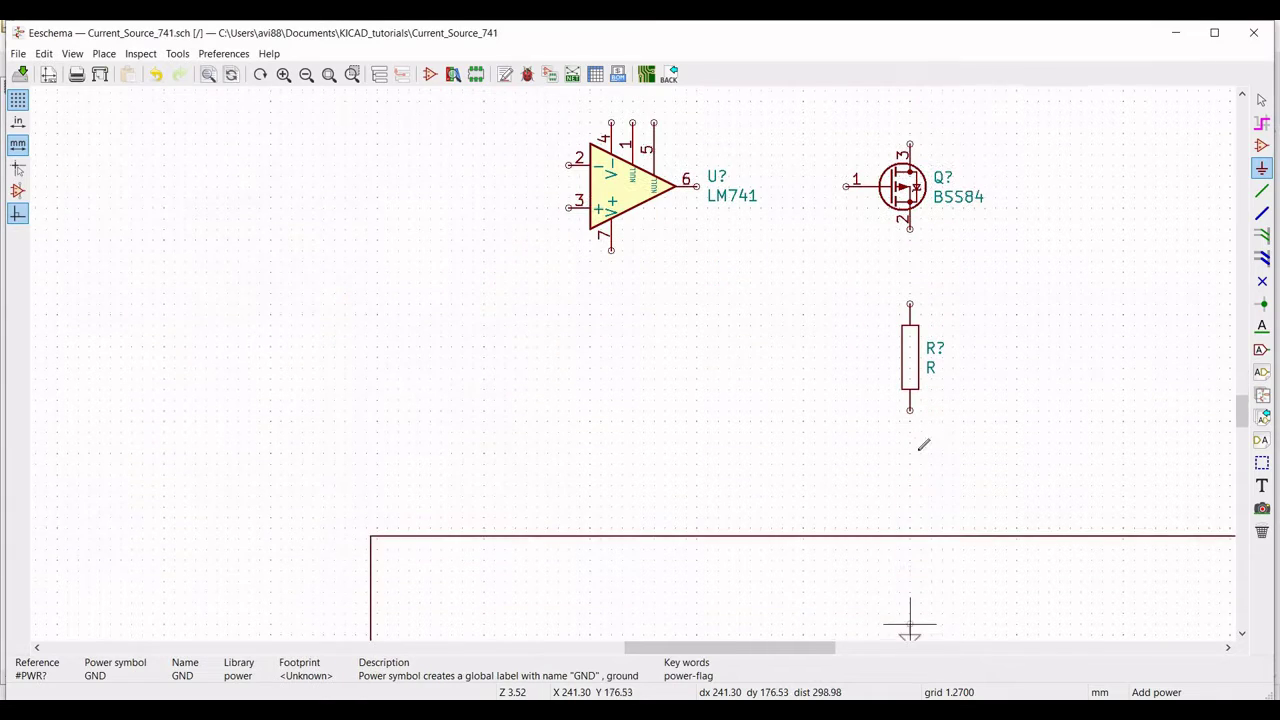
pyautogui.click(911, 424)
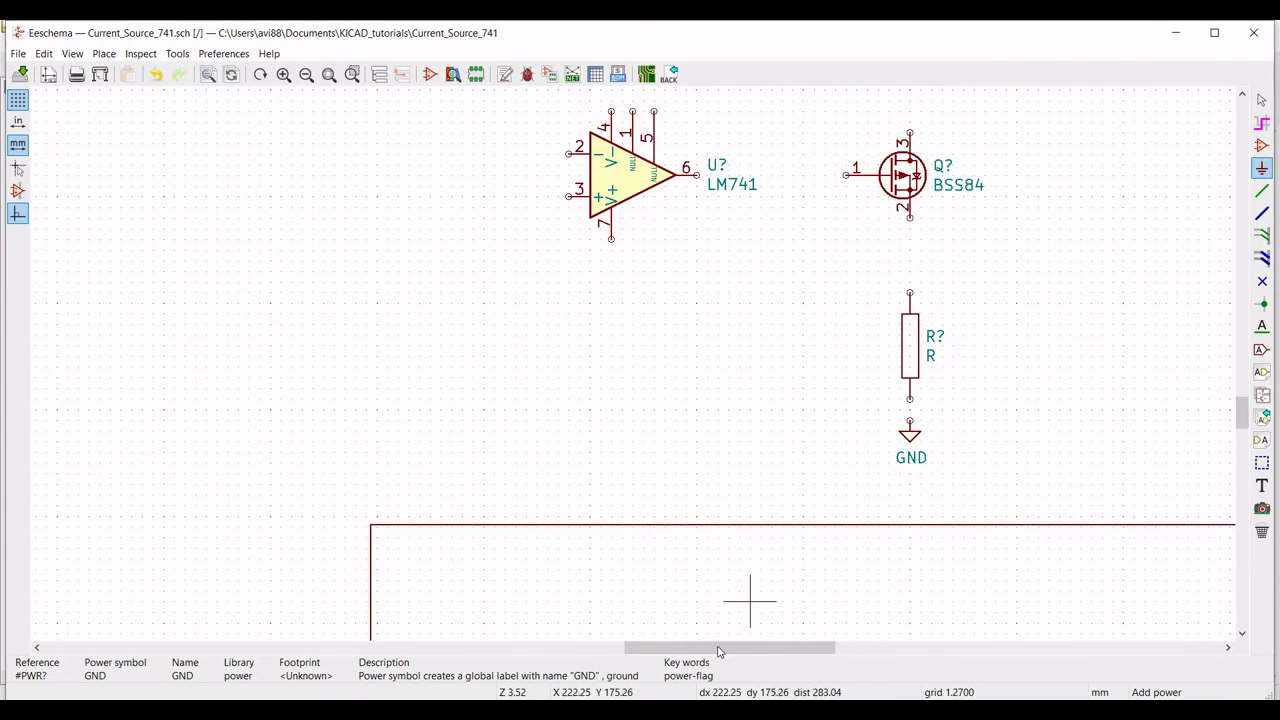
# Step: Place a VSOURCE voltage source from the pspice library well to the left of the LM741, level with the upper resistor
pyautogui.scroll(-1, 1120, 149)
pyautogui.click(1262, 145)
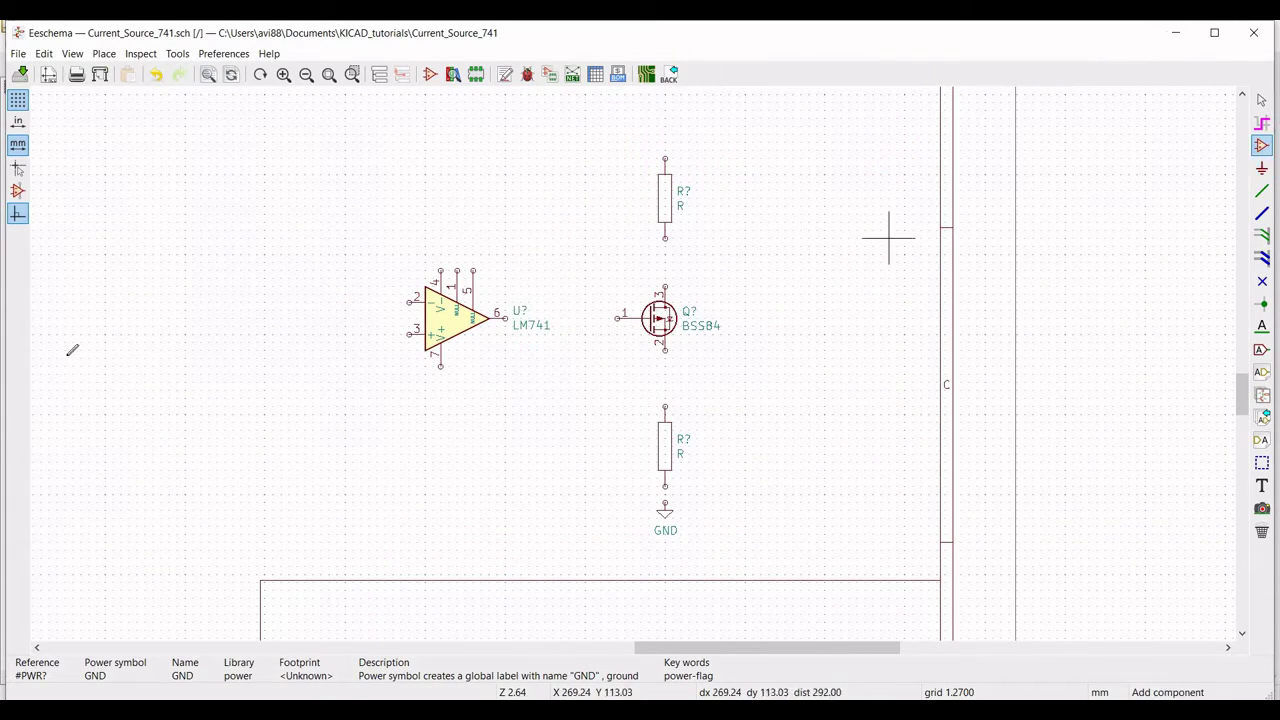
pyautogui.click(105, 149)
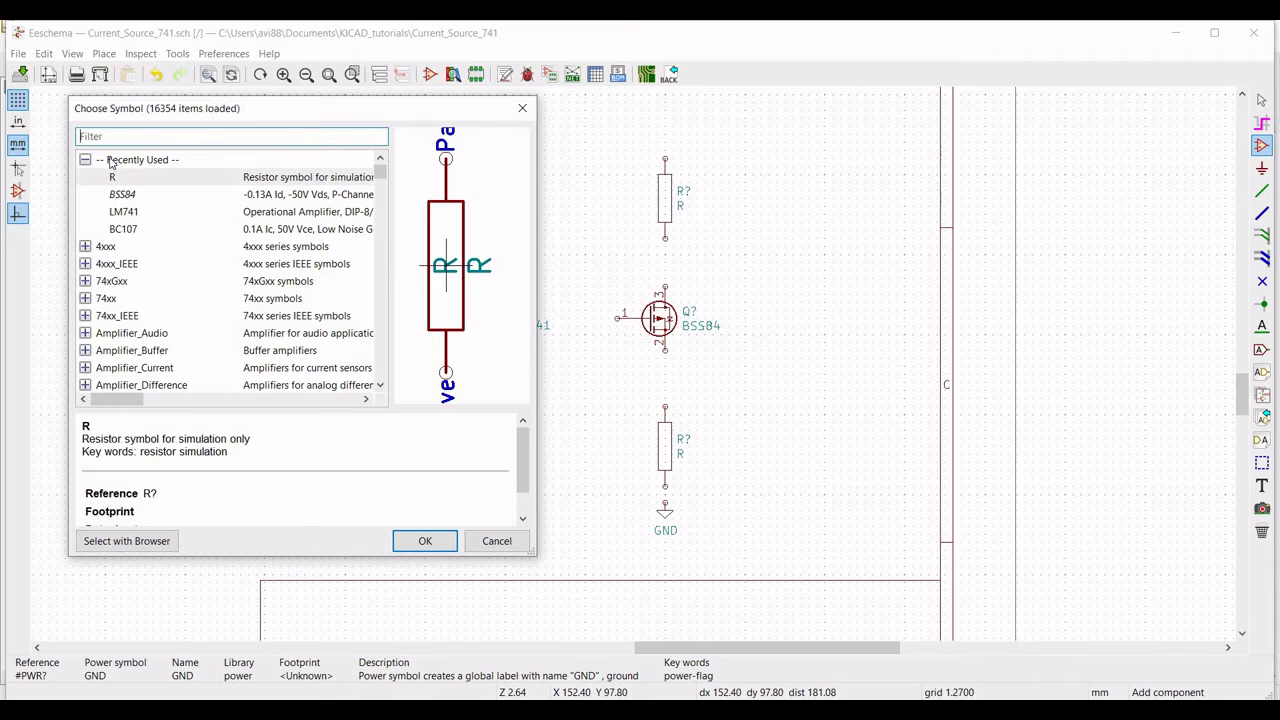
pyautogui.write('ps')
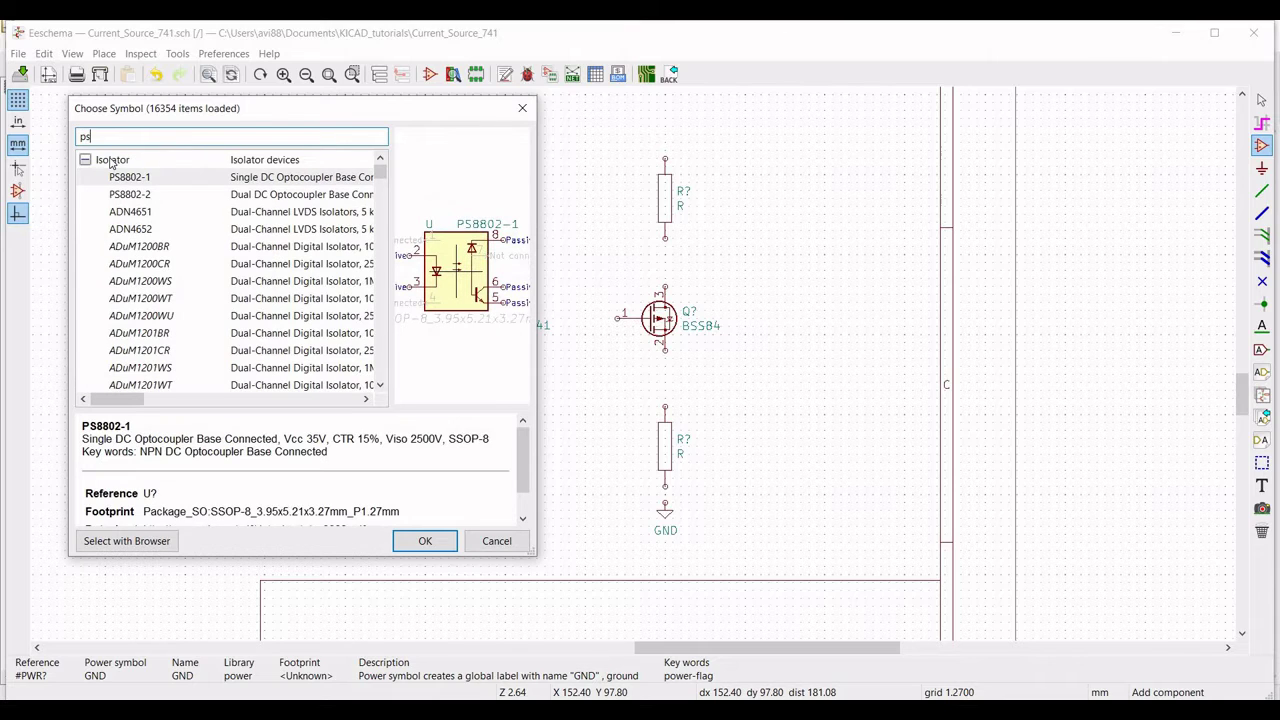
pyautogui.write('i')
pyautogui.press('BackSpace')
pyautogui.write('pic')
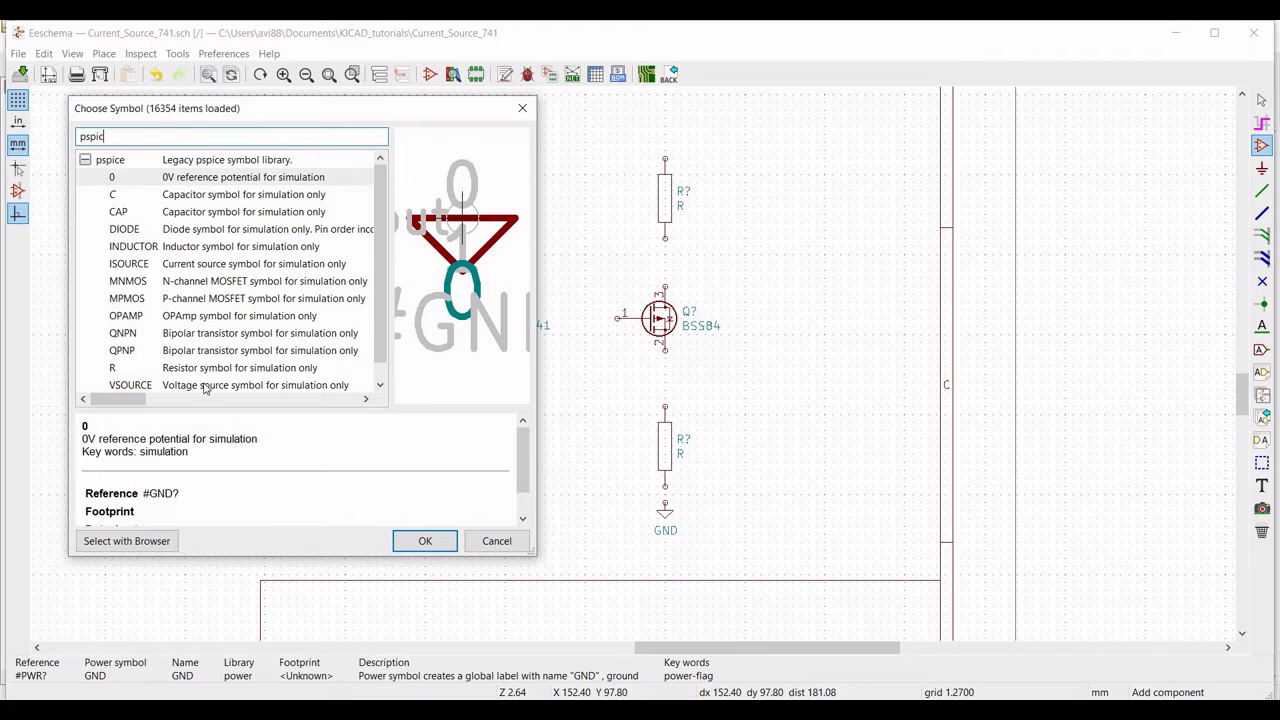
pyautogui.click(205, 386)
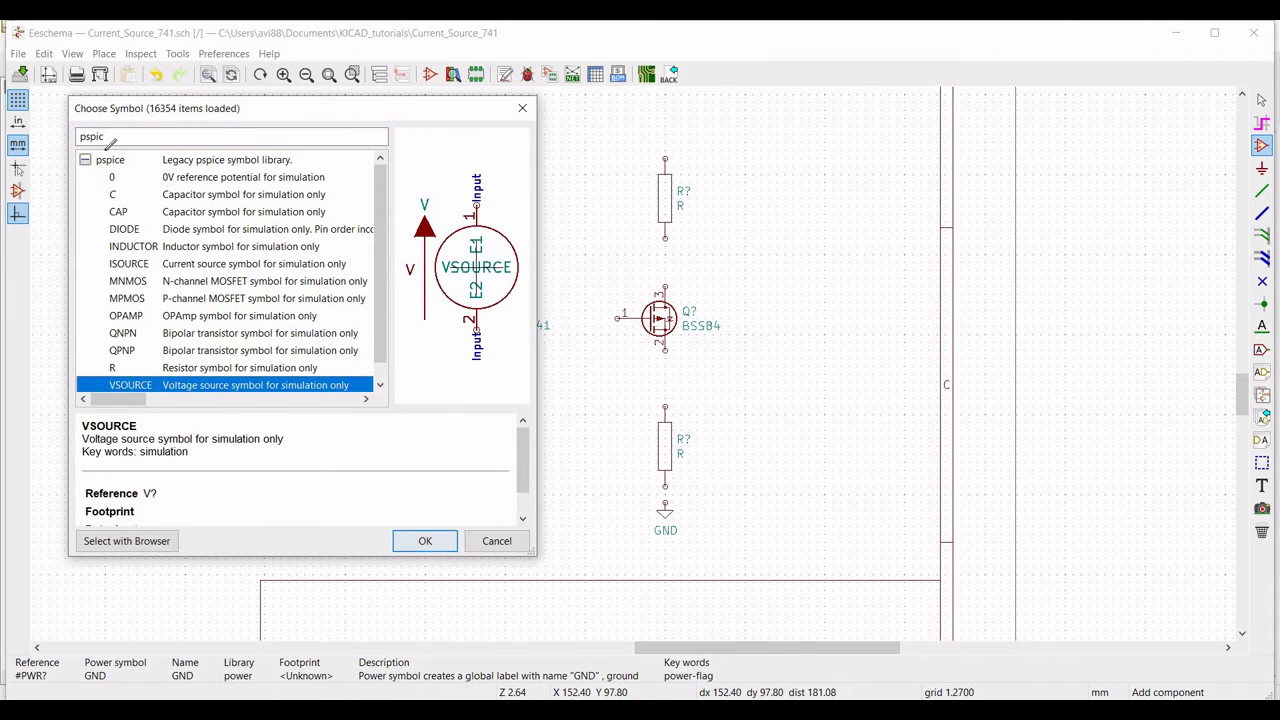
pyautogui.press('Return')
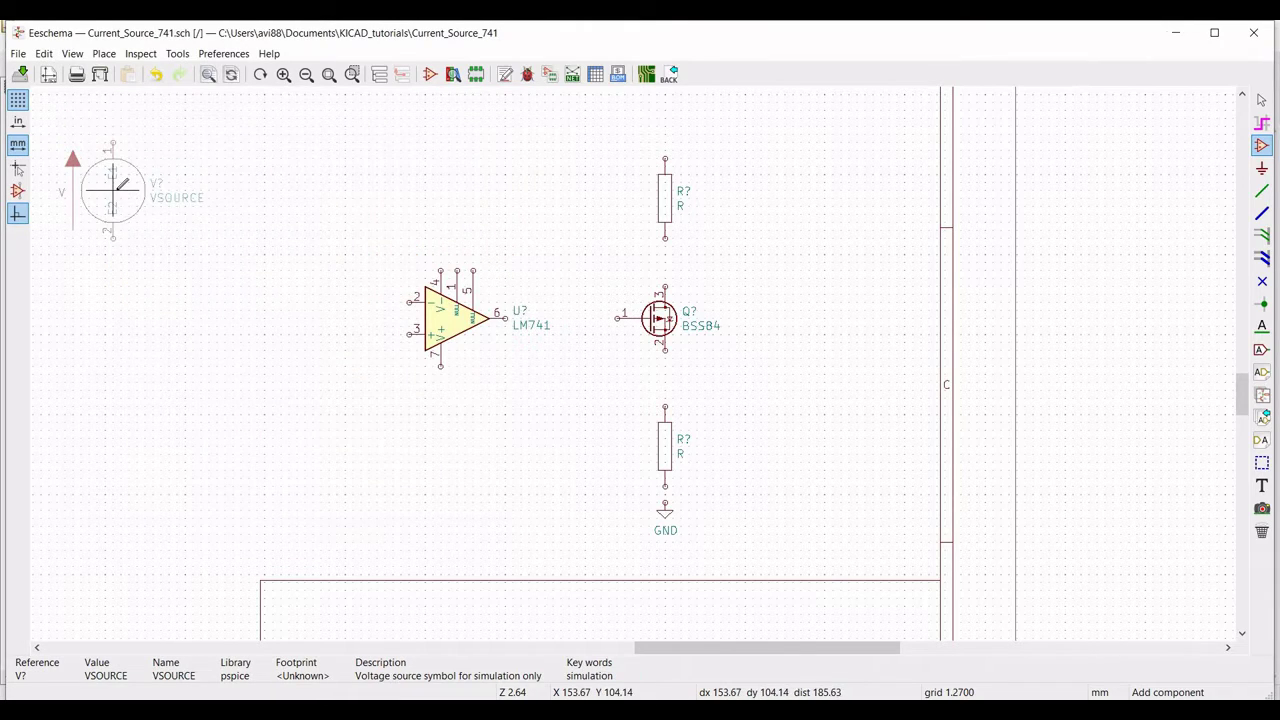
pyautogui.click(121, 185)
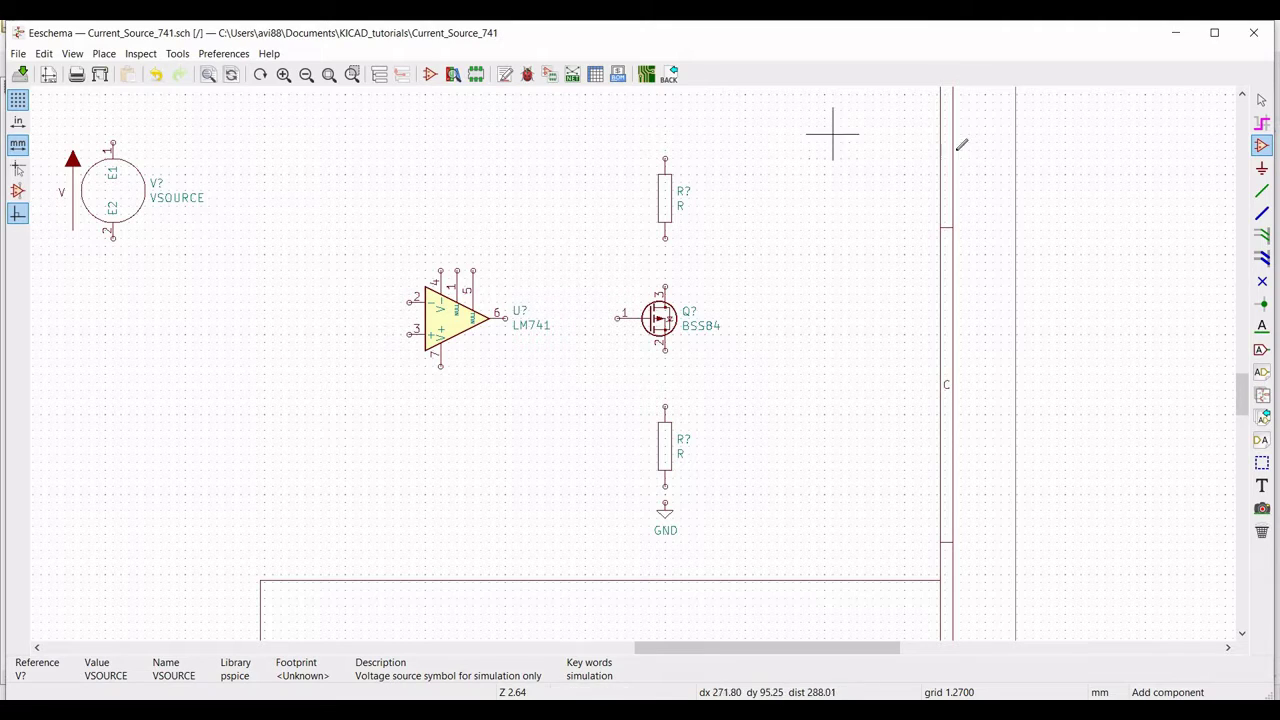
# Step: Place a second VSOURCE to the right of the first one, at the same height
pyautogui.click(266, 172)
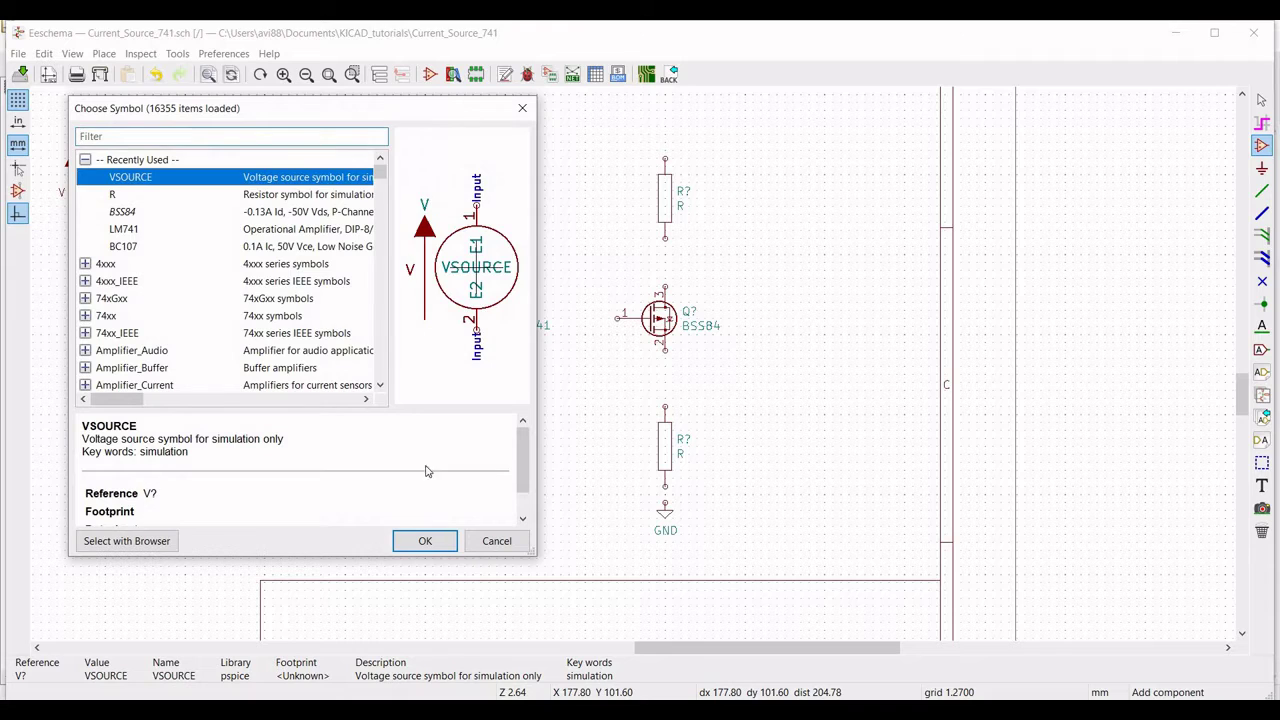
pyautogui.click(422, 544)
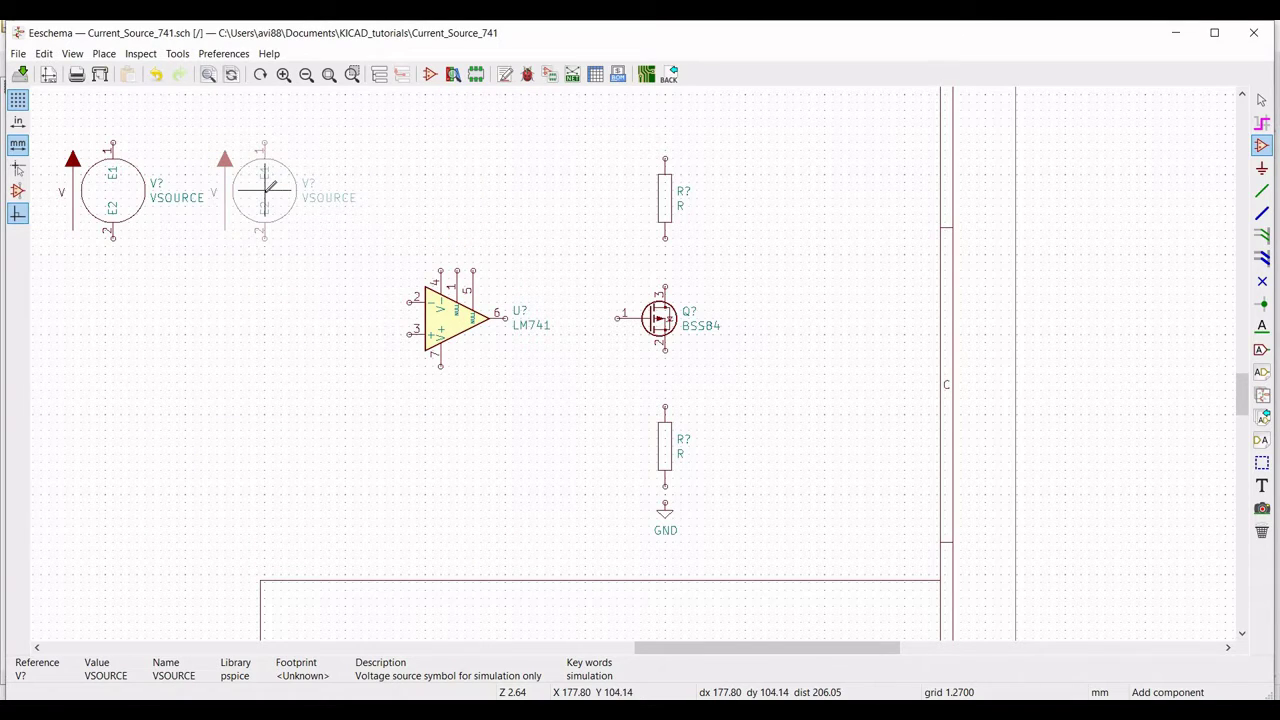
pyautogui.click(265, 190)
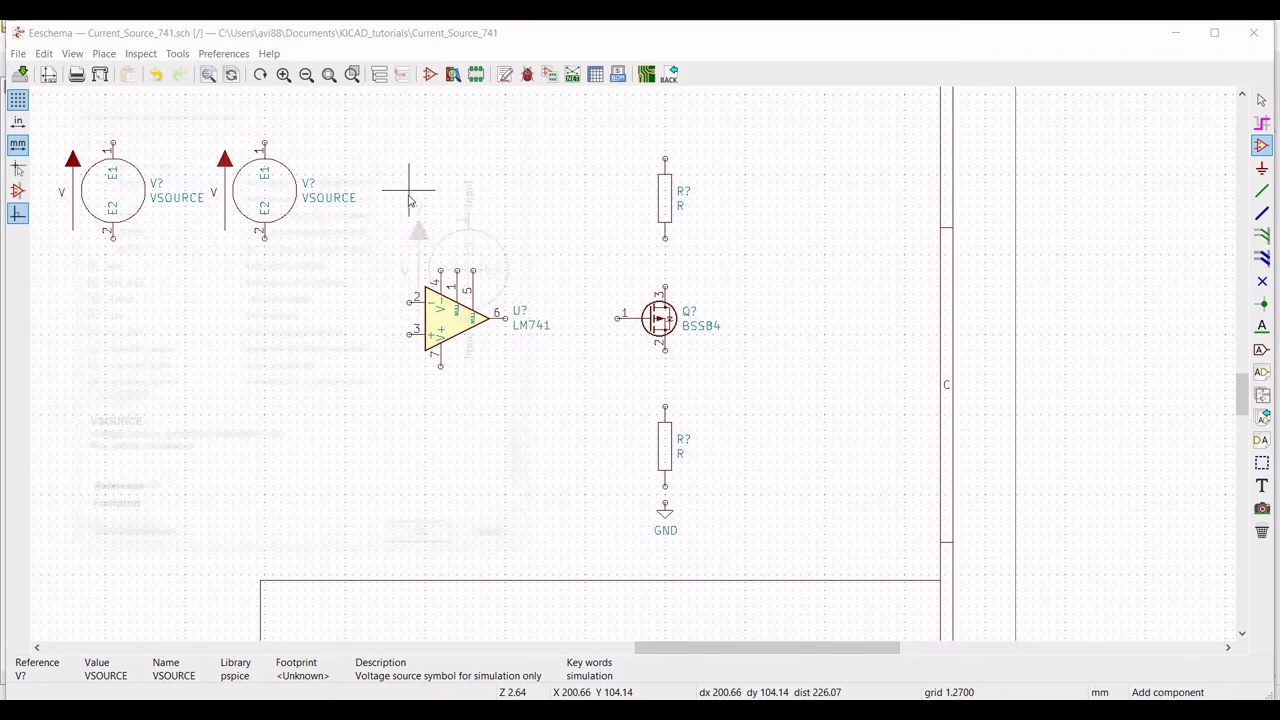
# Step: Place two more VSOURCE symbols in a row below the first pair, leaving room for ground symbols in between
pyautogui.click(409, 193)
pyautogui.press('Return')
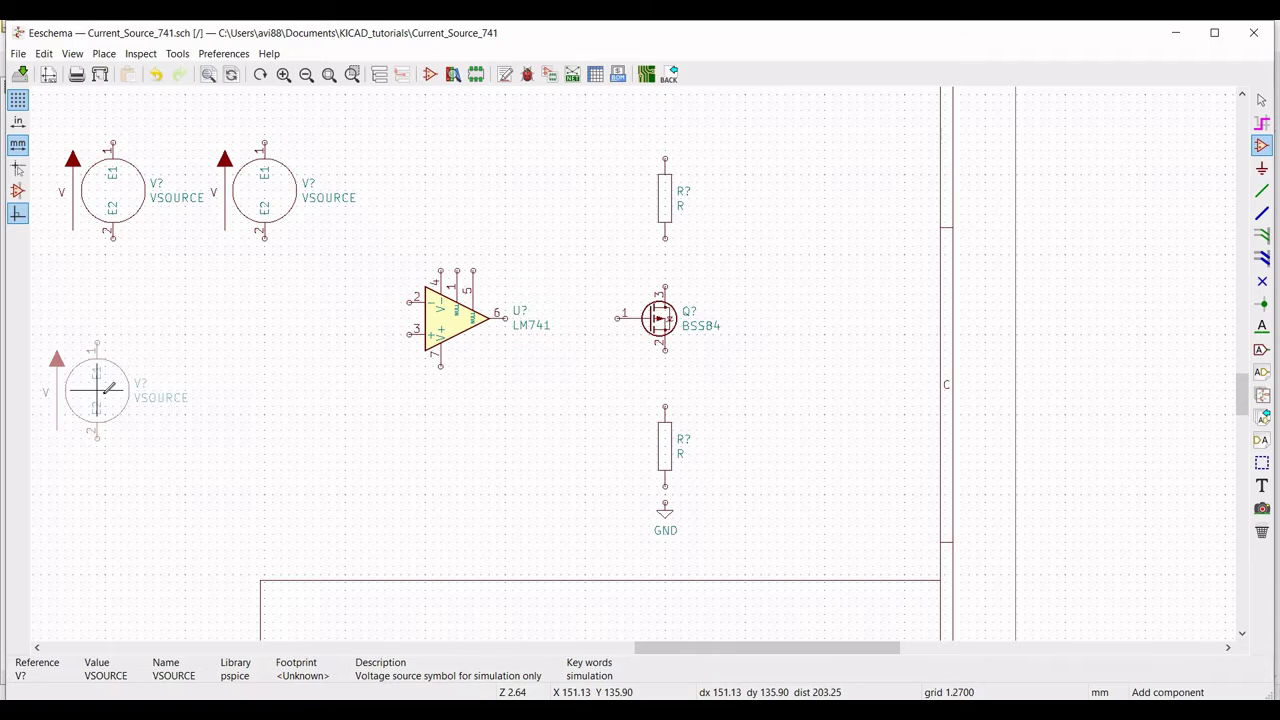
pyautogui.click(278, 377)
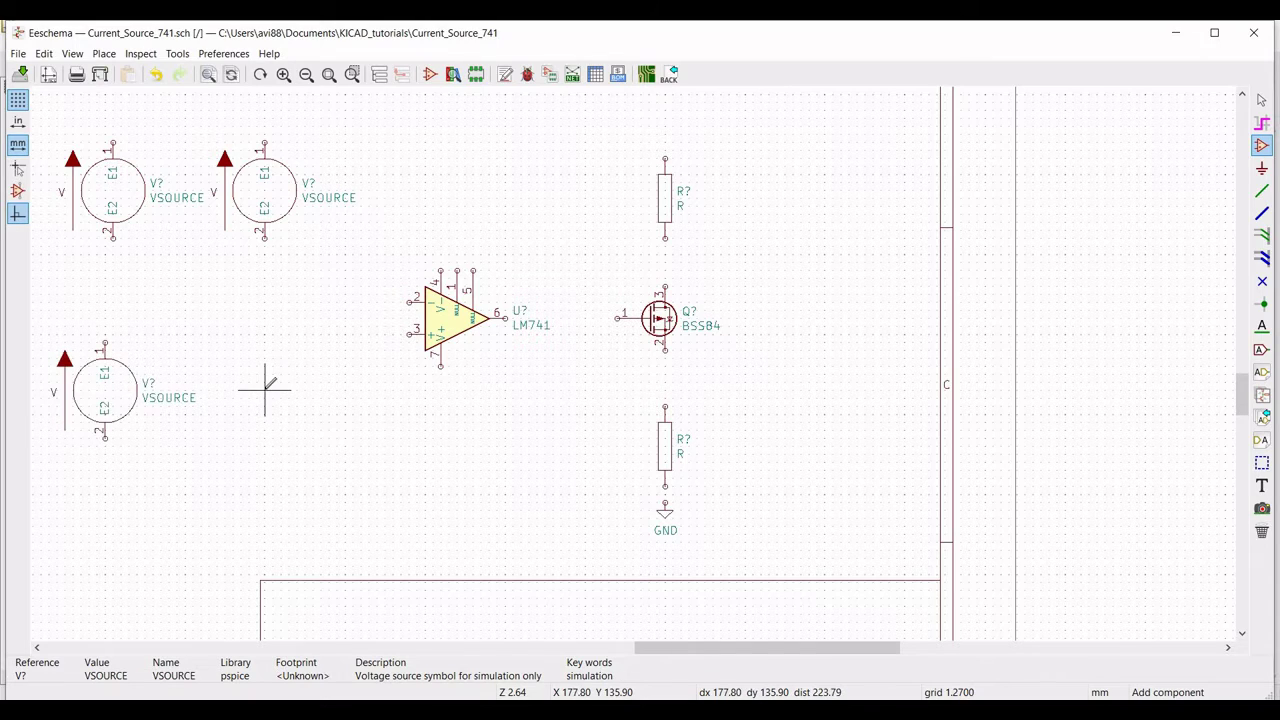
pyautogui.click(265, 395)
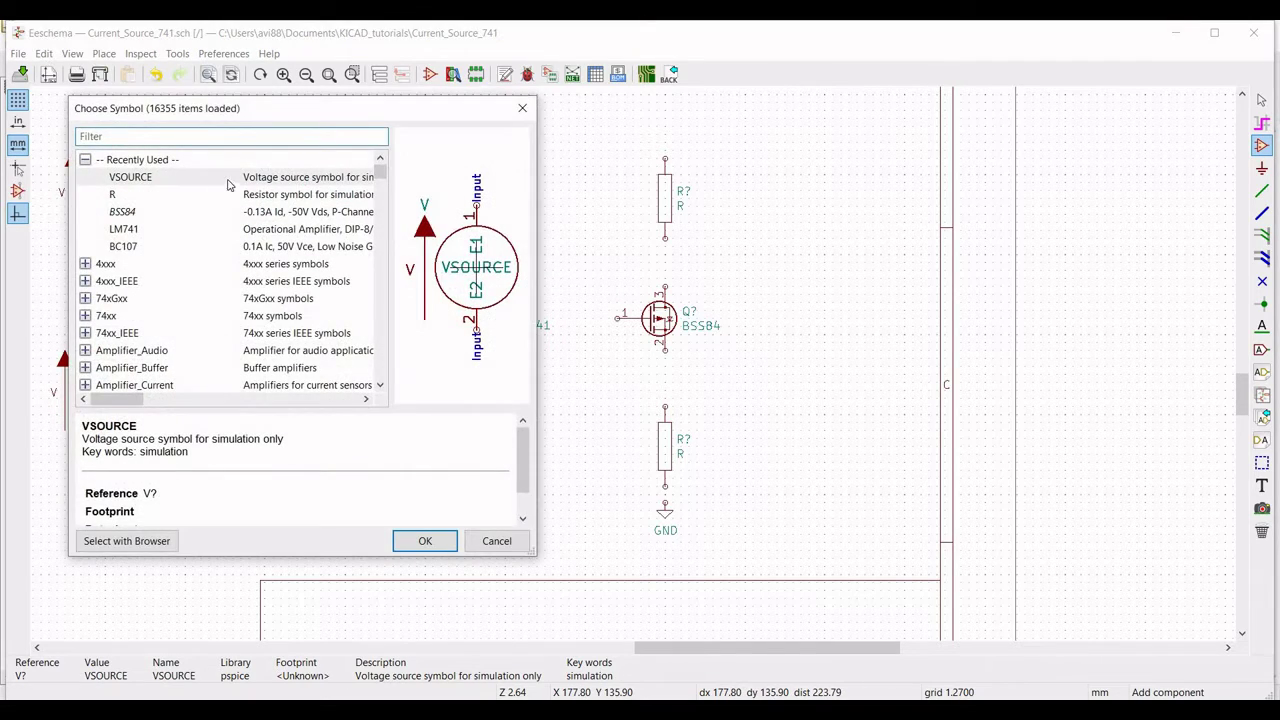
pyautogui.click(425, 541)
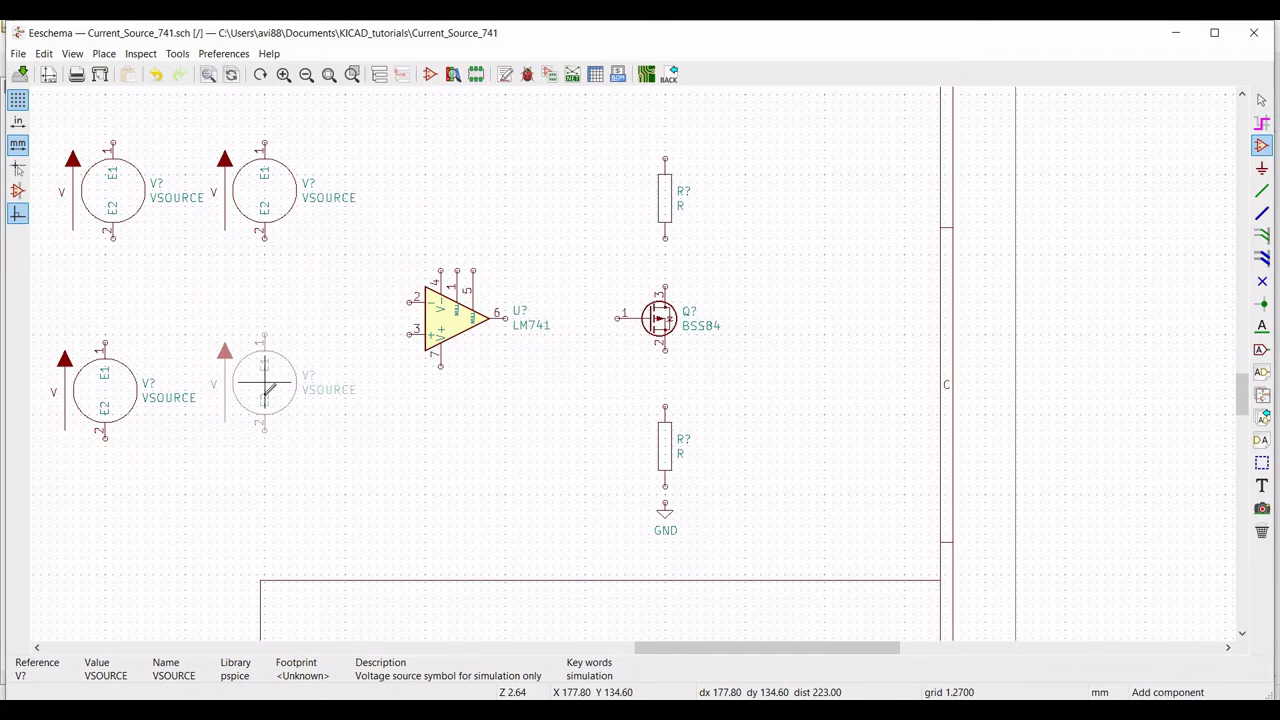
pyautogui.click(265, 390)
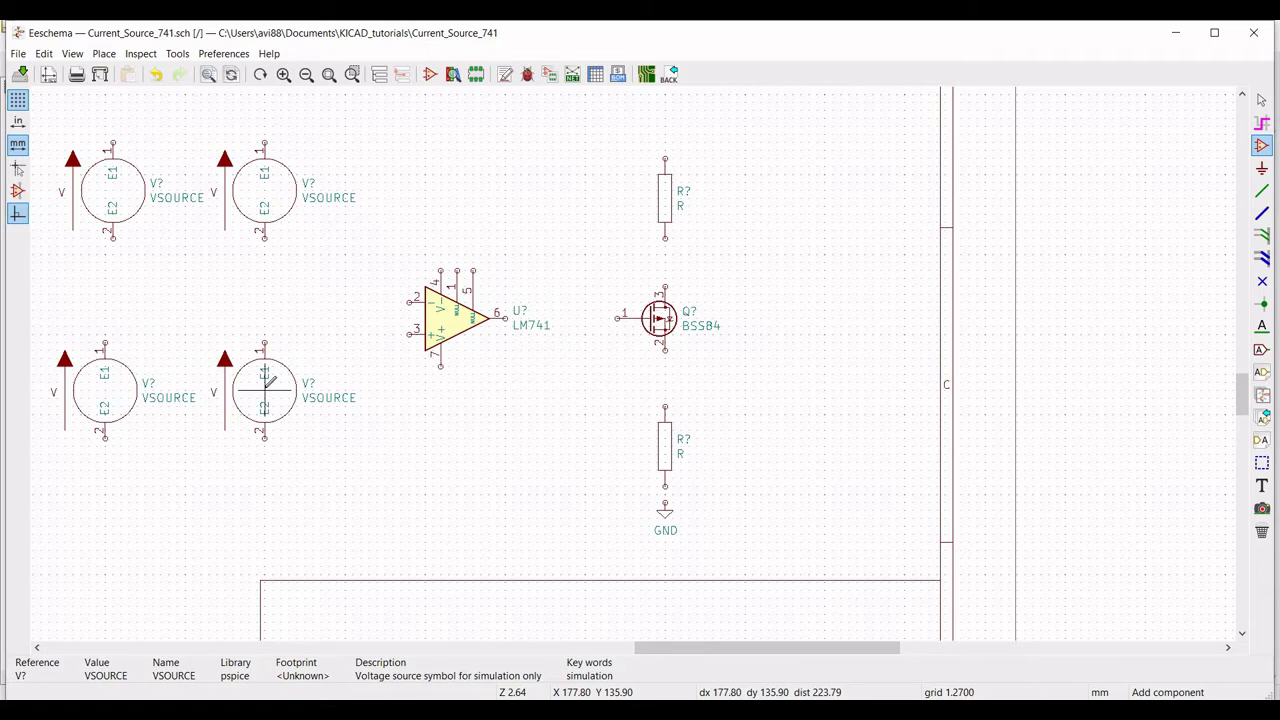
pyautogui.press('Escape')
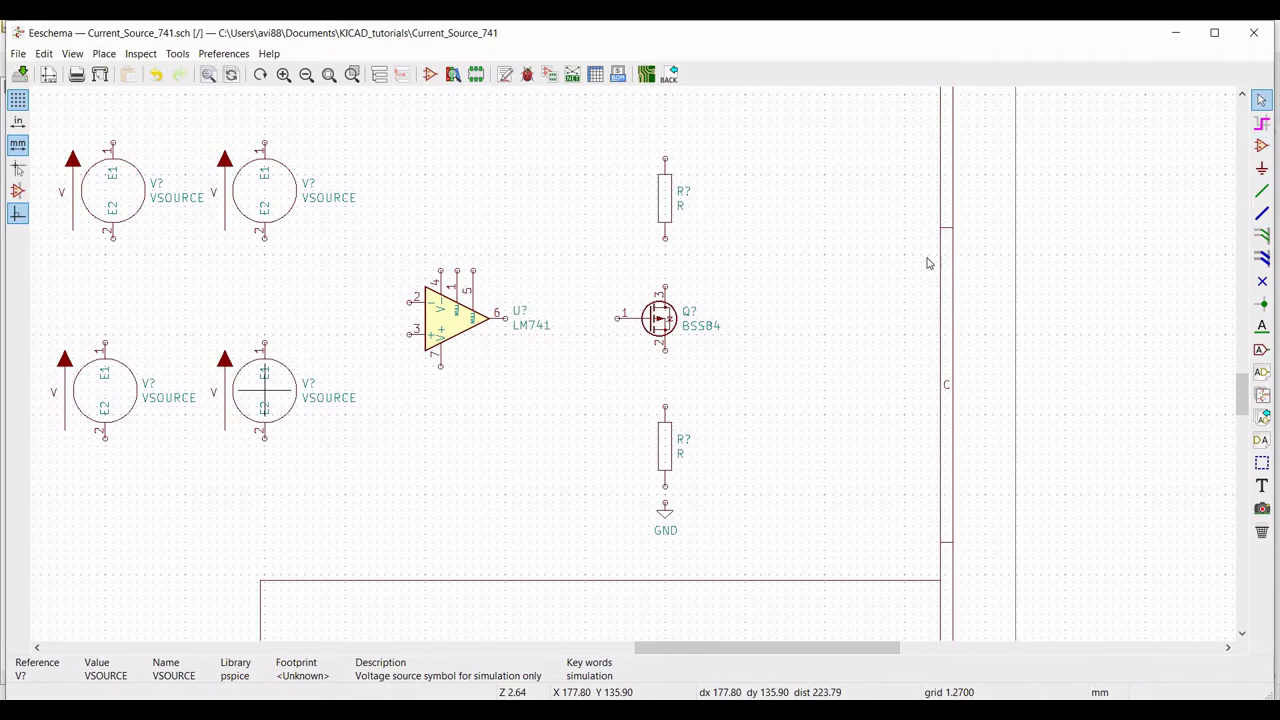
# Step: Place a GND power symbol below pin 2 of each of the two upper voltage sources
pyautogui.click(1262, 169)
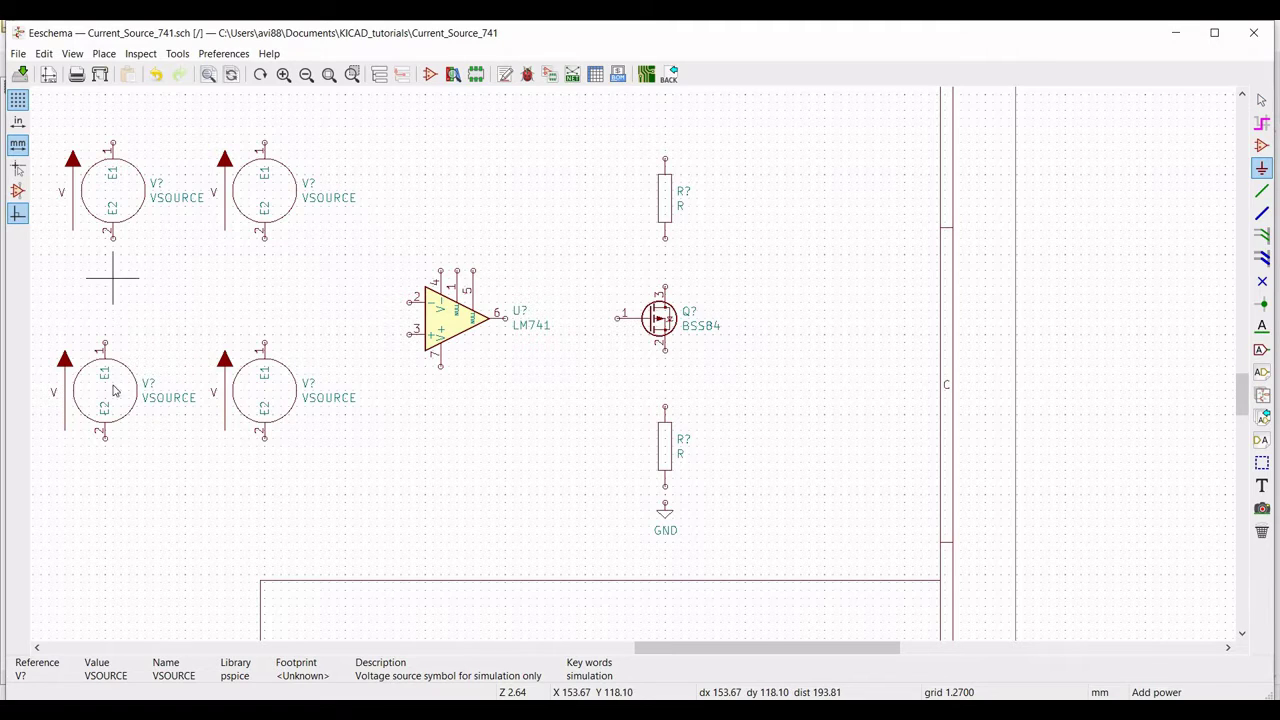
pyautogui.click(112, 279)
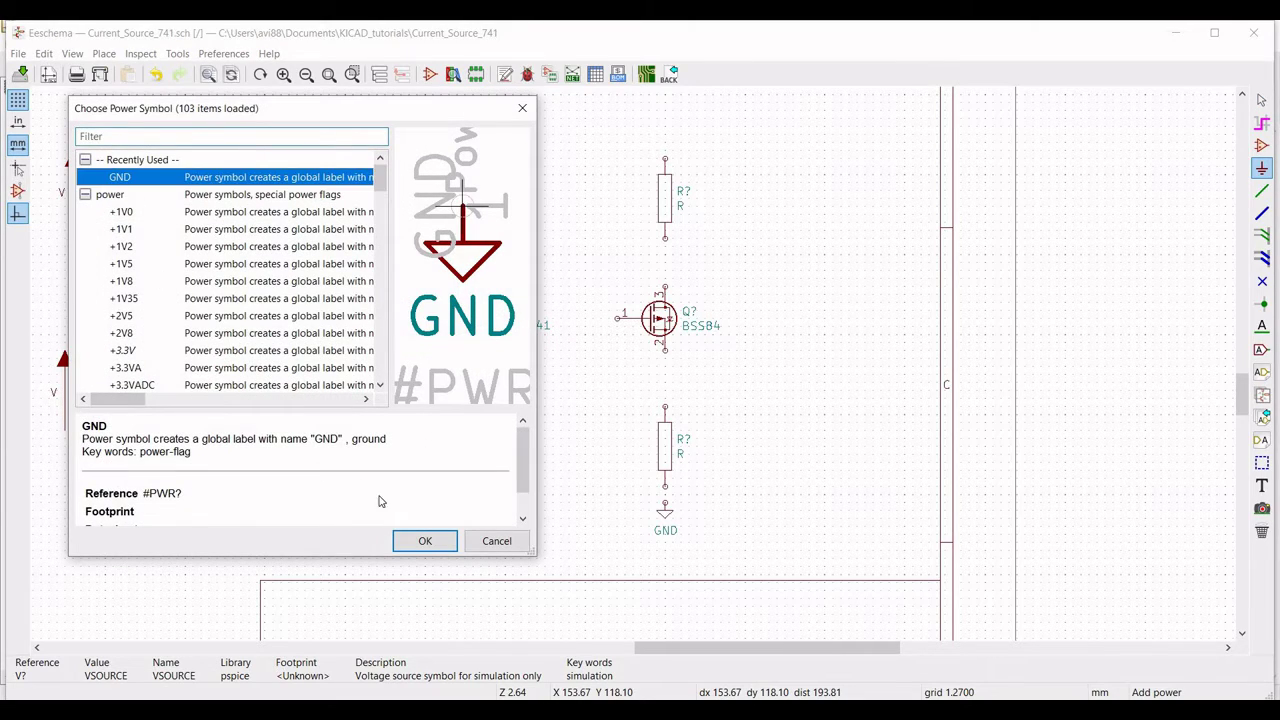
pyautogui.click(414, 540)
pyautogui.click(224, 288)
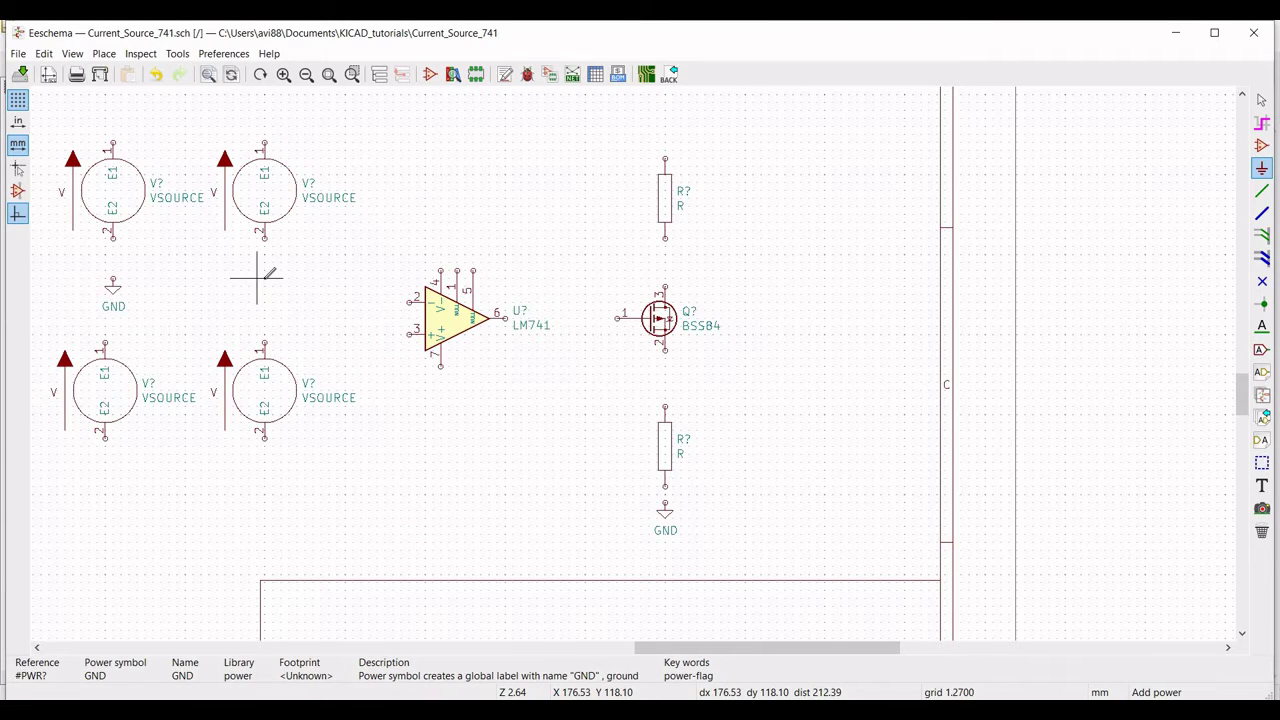
pyautogui.click(265, 283)
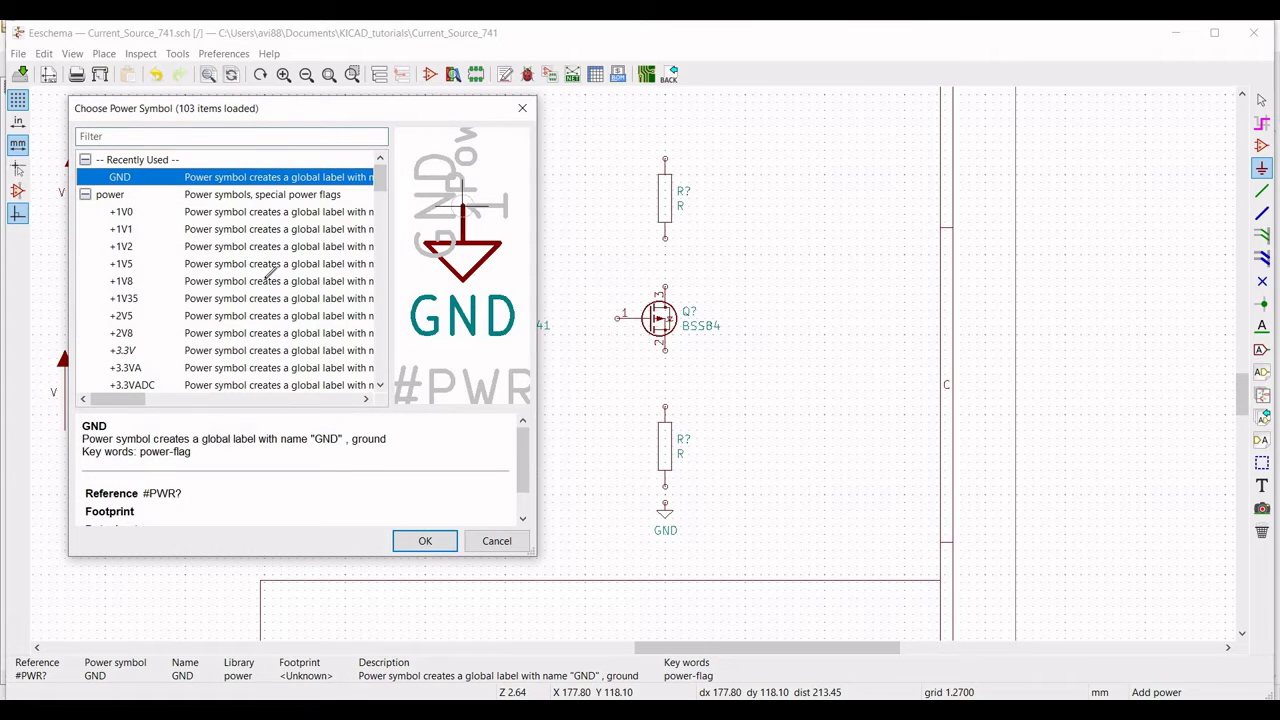
pyautogui.click(425, 541)
pyautogui.click(265, 278)
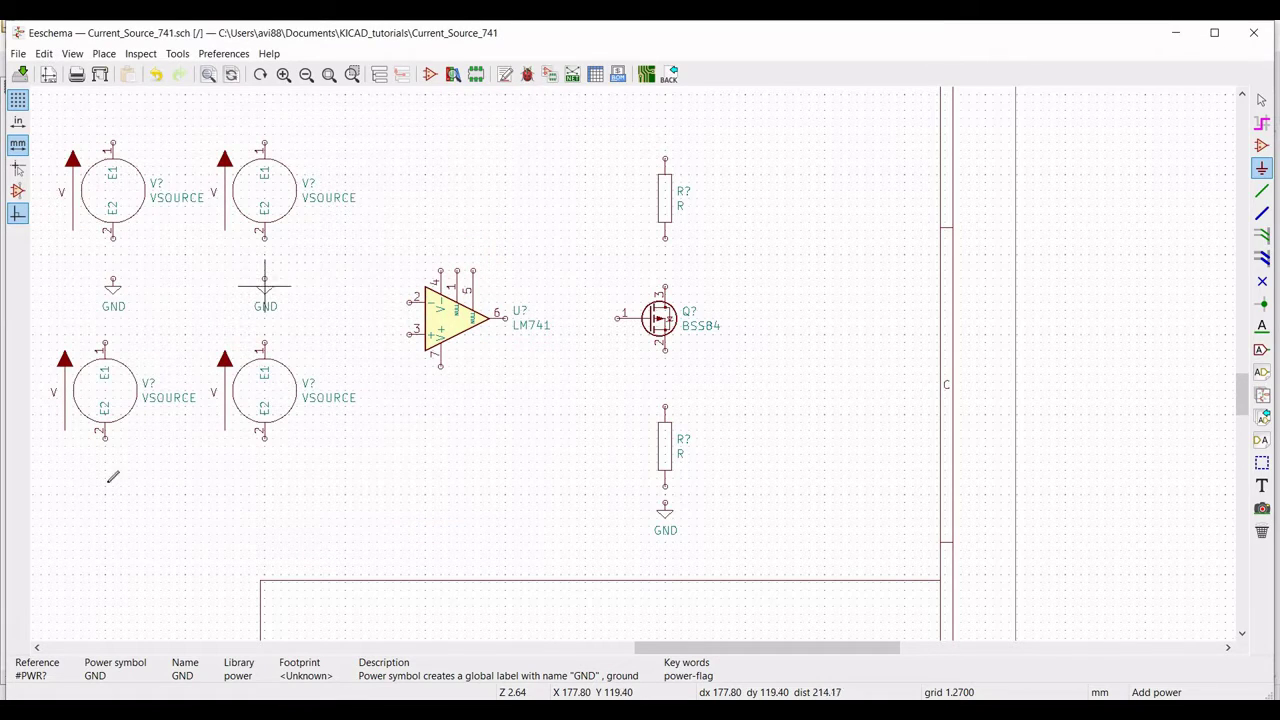
# Step: Place a GND power symbol below pin 2 of each of the two lower voltage sources
pyautogui.click(105, 483)
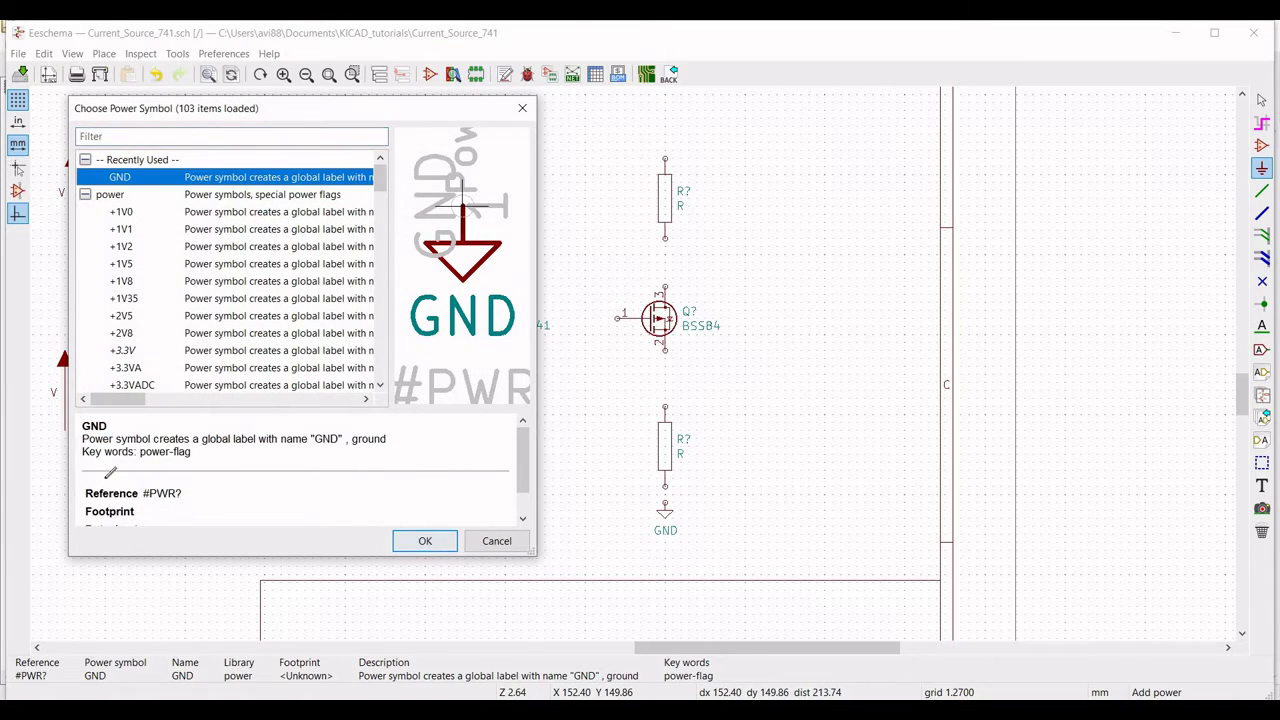
pyautogui.click(424, 545)
pyautogui.click(213, 484)
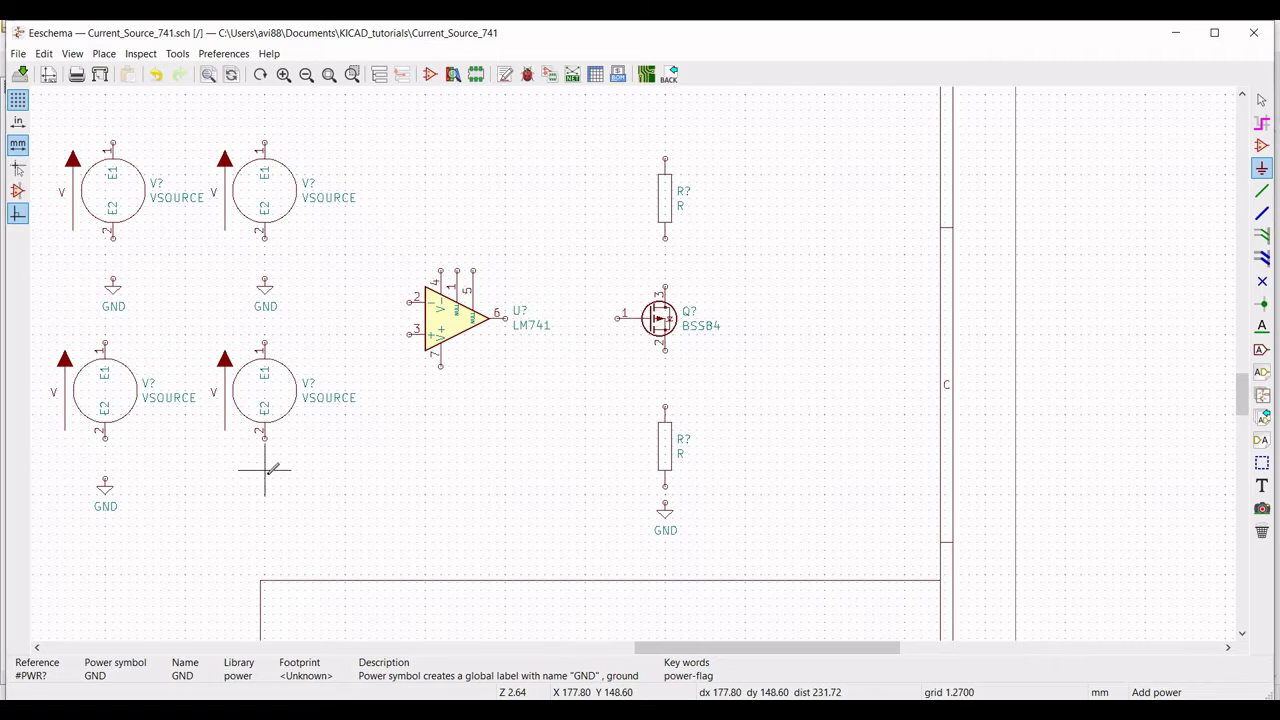
pyautogui.click(265, 468)
pyautogui.click(241, 182)
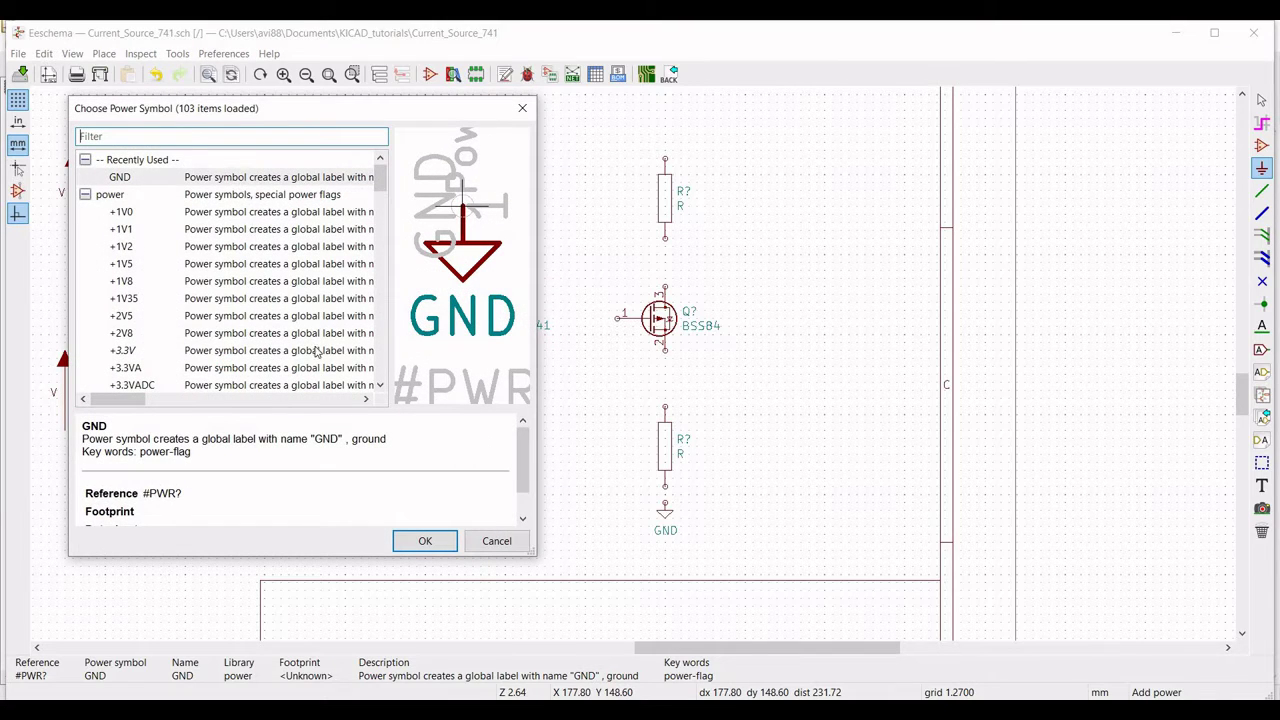
pyautogui.press('Return')
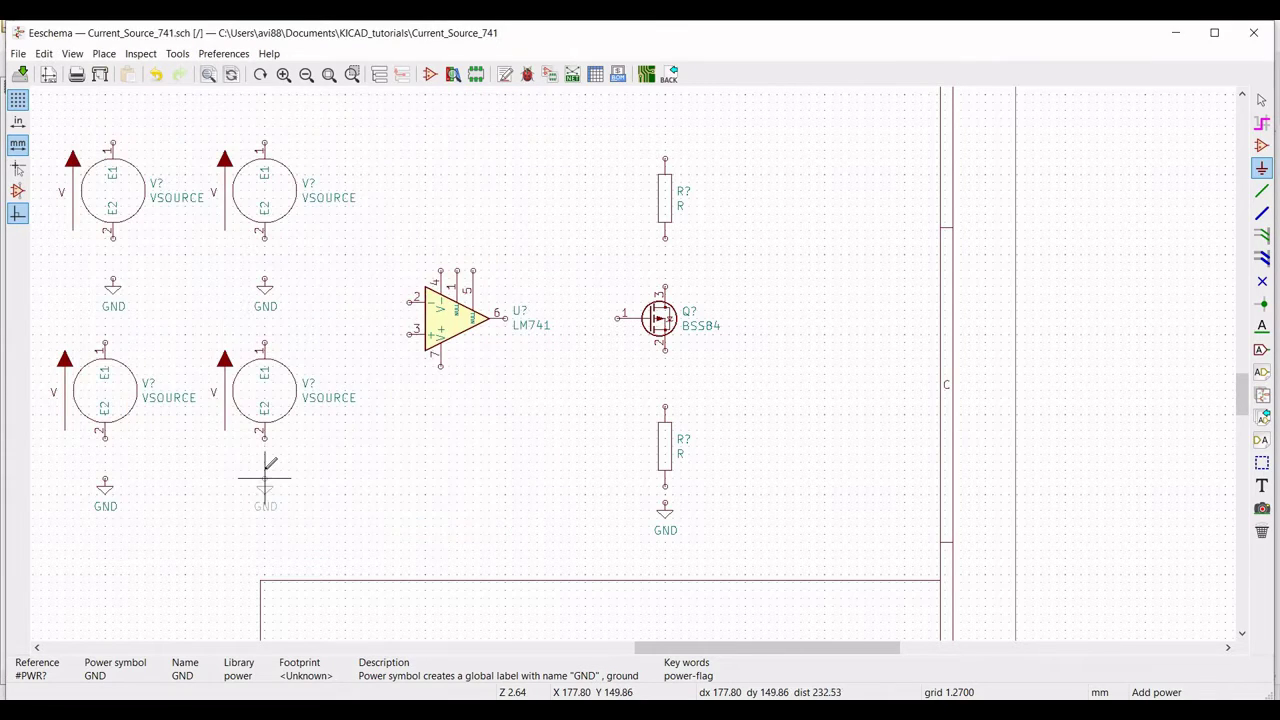
pyautogui.click(272, 468)
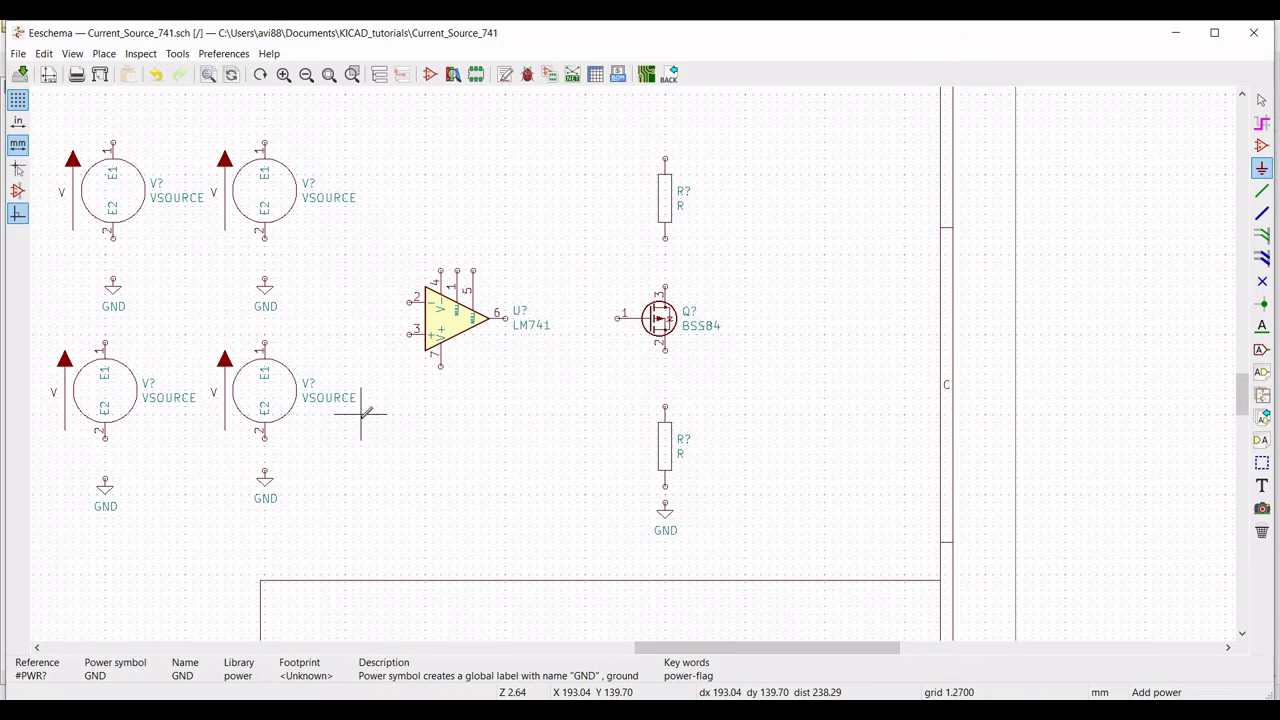
pyautogui.press('Escape')
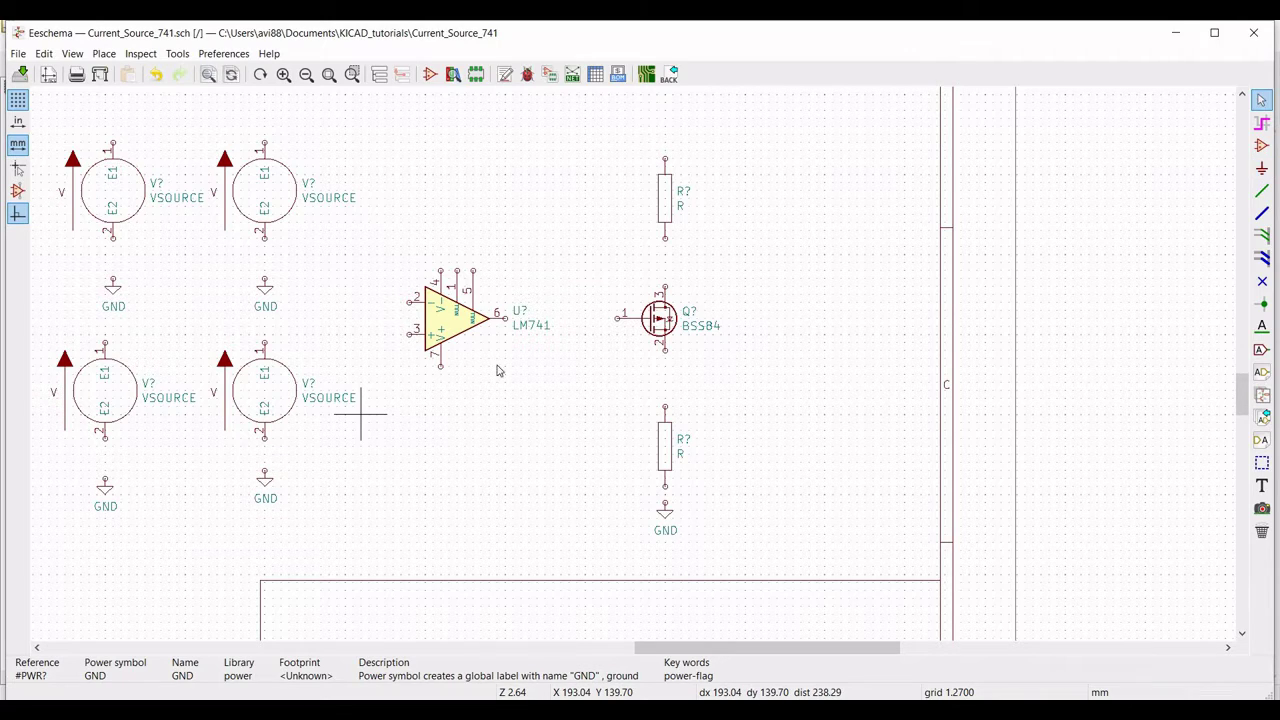
# Step: Place a global label VDD above pin 1 of the upper-left VSOURCE
pyautogui.click(1262, 350)
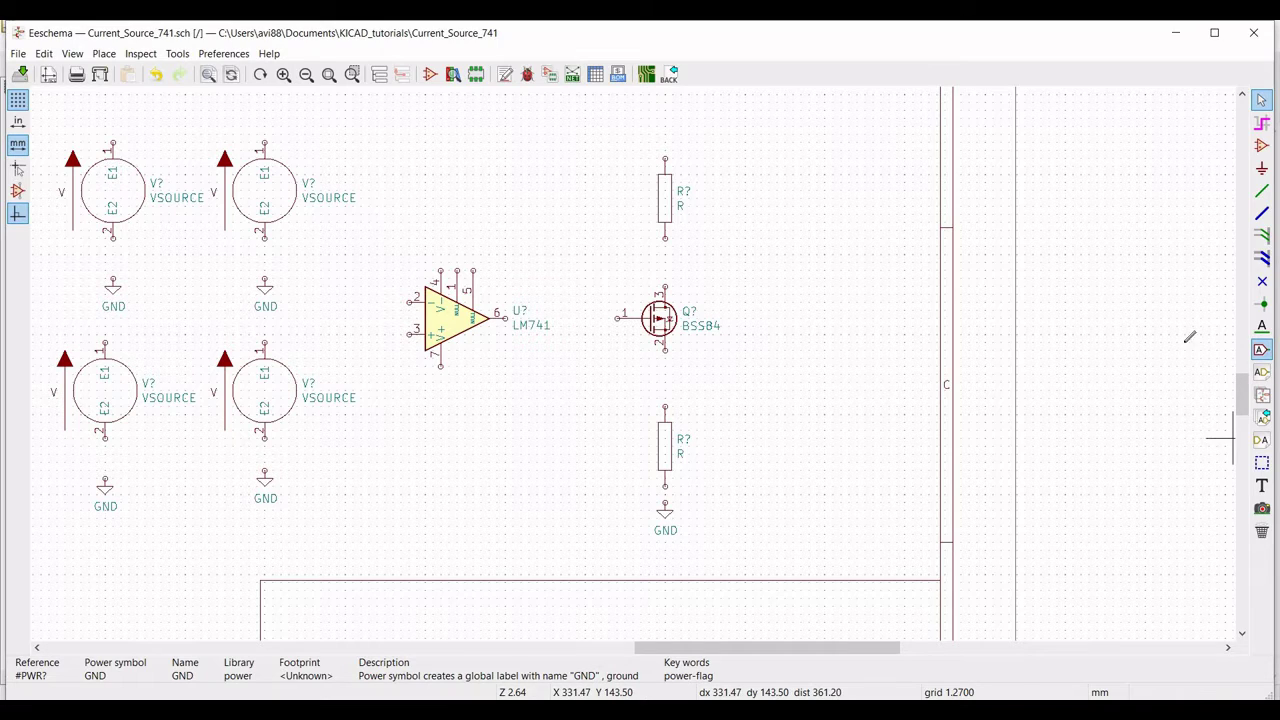
pyautogui.click(111, 117)
pyautogui.write('VDD')
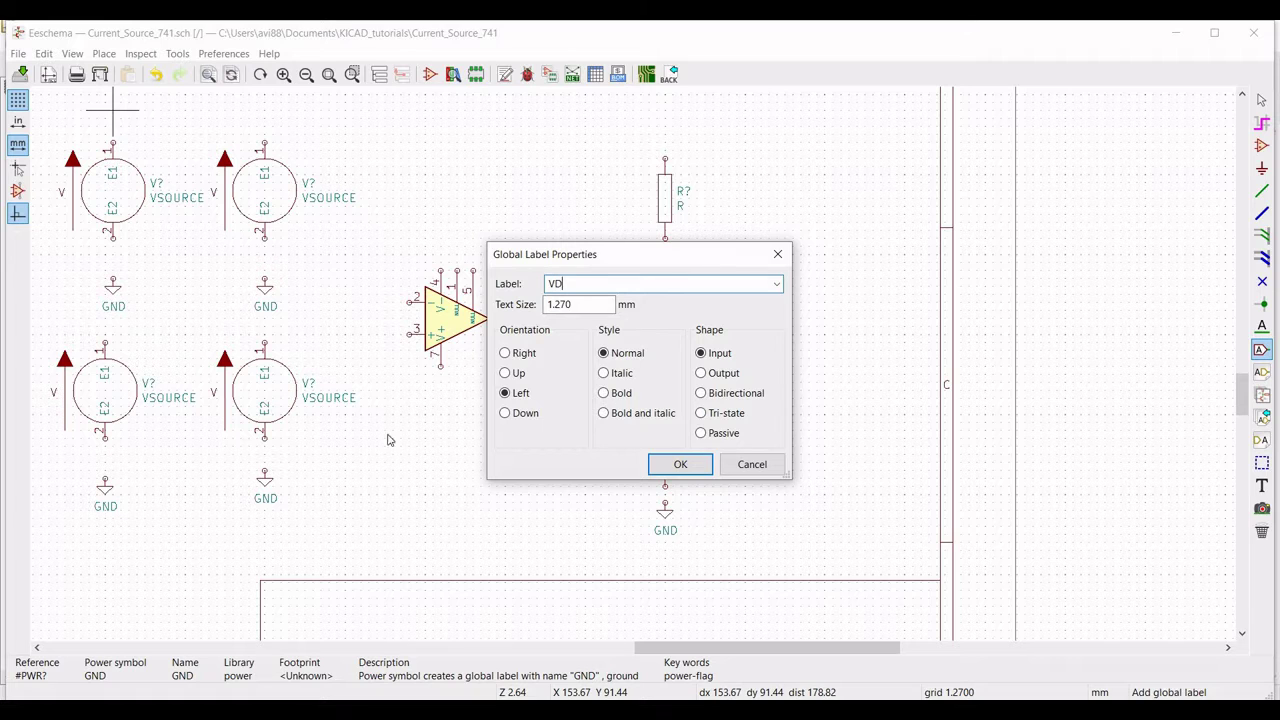
pyautogui.click(680, 464)
pyautogui.scroll(3, 110, 230)
pyautogui.hscroll(-1, 136, 296)
pyautogui.click(134, 298)
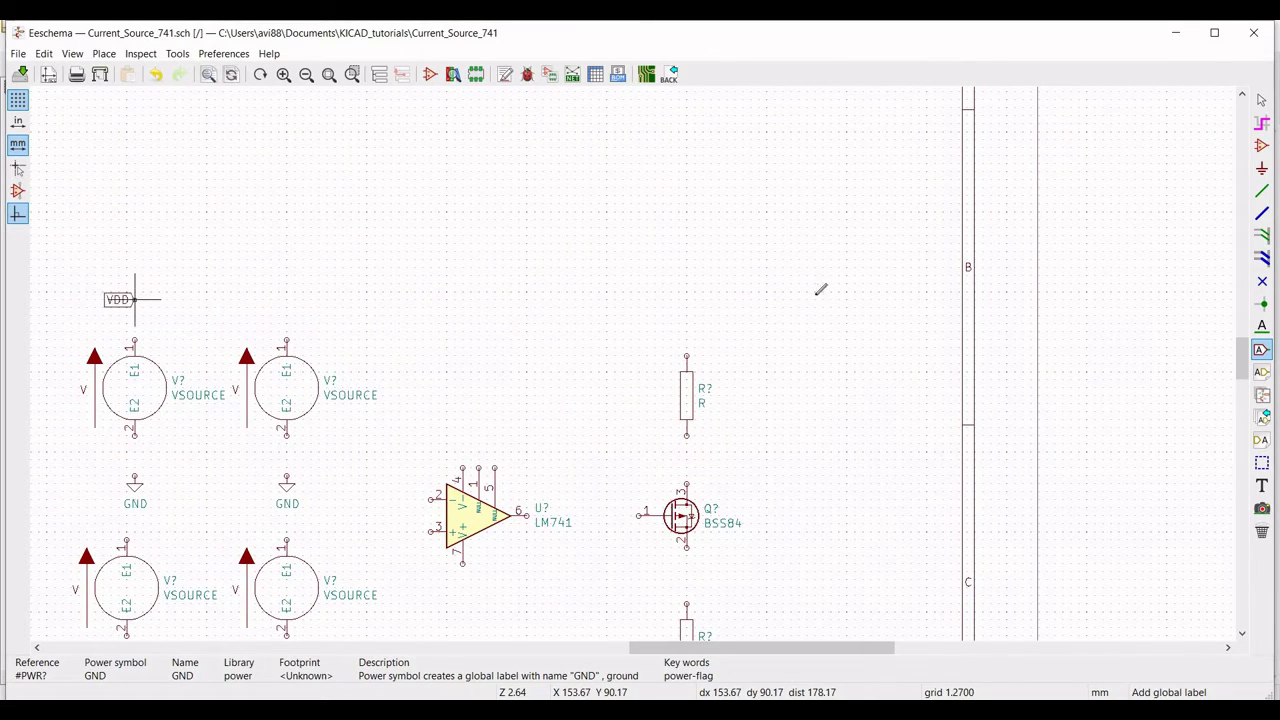
# Step: Place a global label VCC above pin 1 of the upper-right VSOURCE
pyautogui.scroll(-2, 1240, 370)
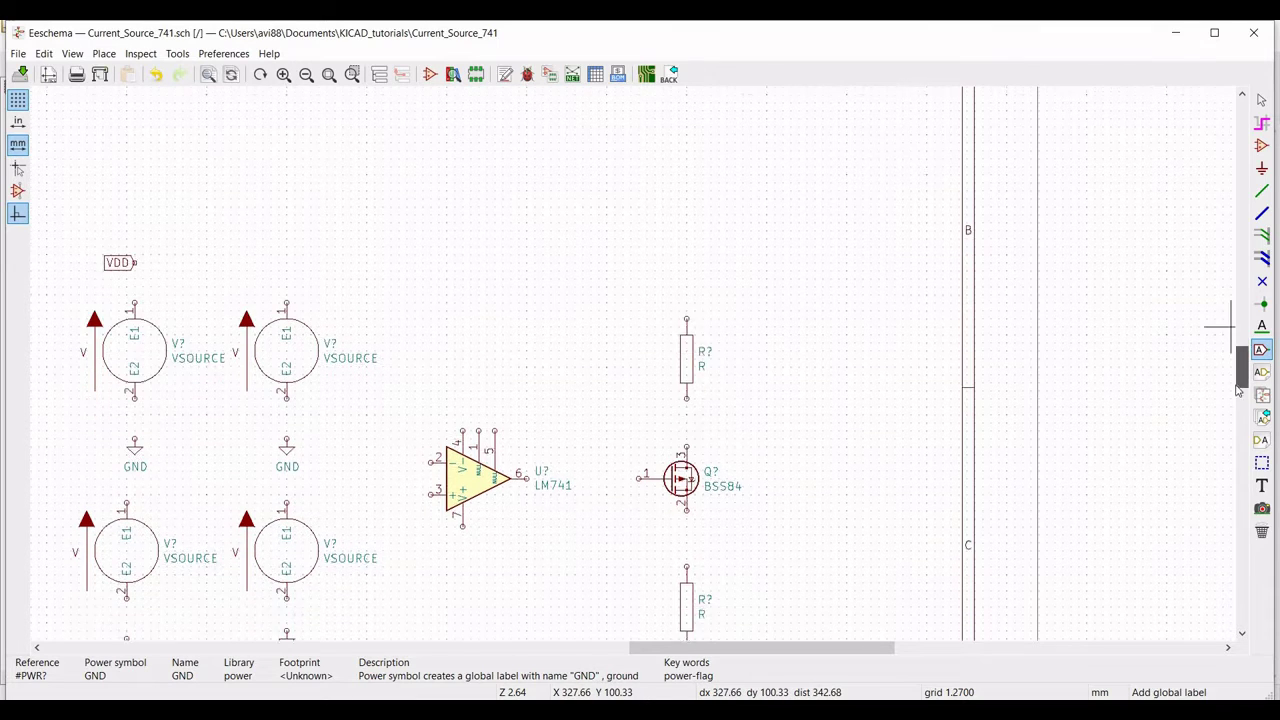
pyautogui.click(287, 177)
pyautogui.write('VCC')
pyautogui.click(681, 465)
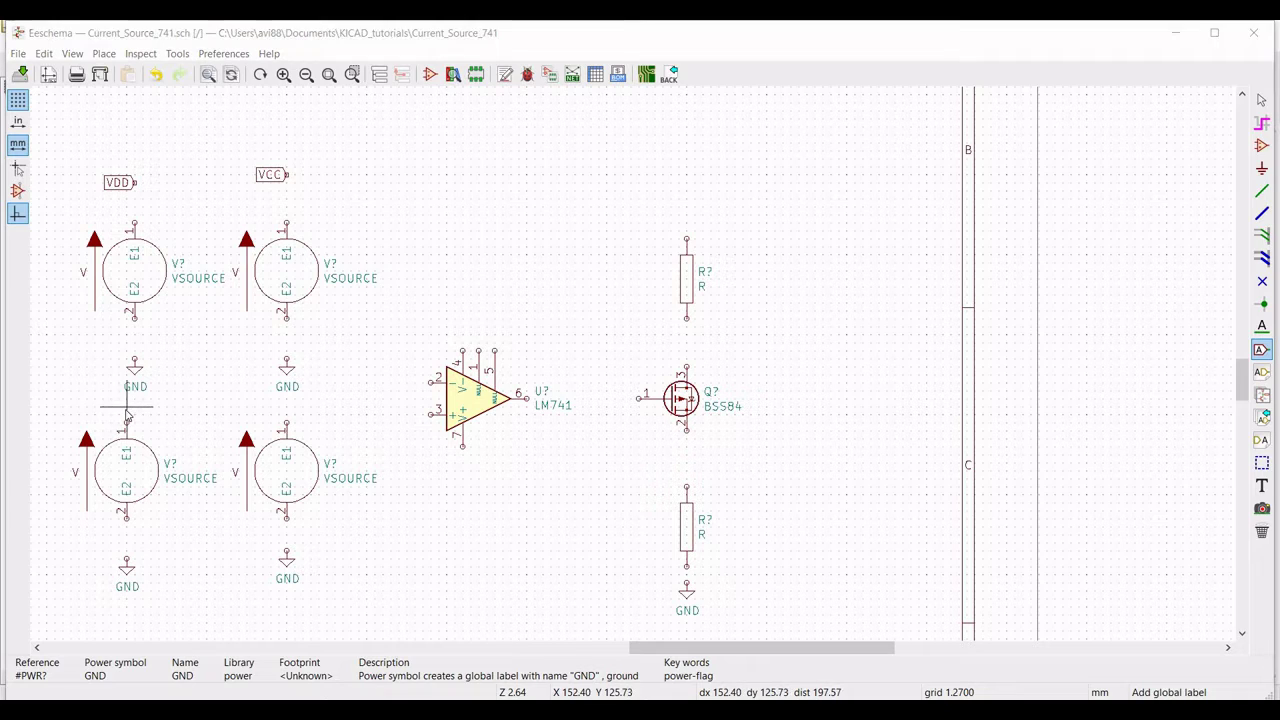
# Step: Place a global label VEE just above pin 1 of the lower-left VSOURCE
pyautogui.click(126, 408)
pyautogui.write('VEE')
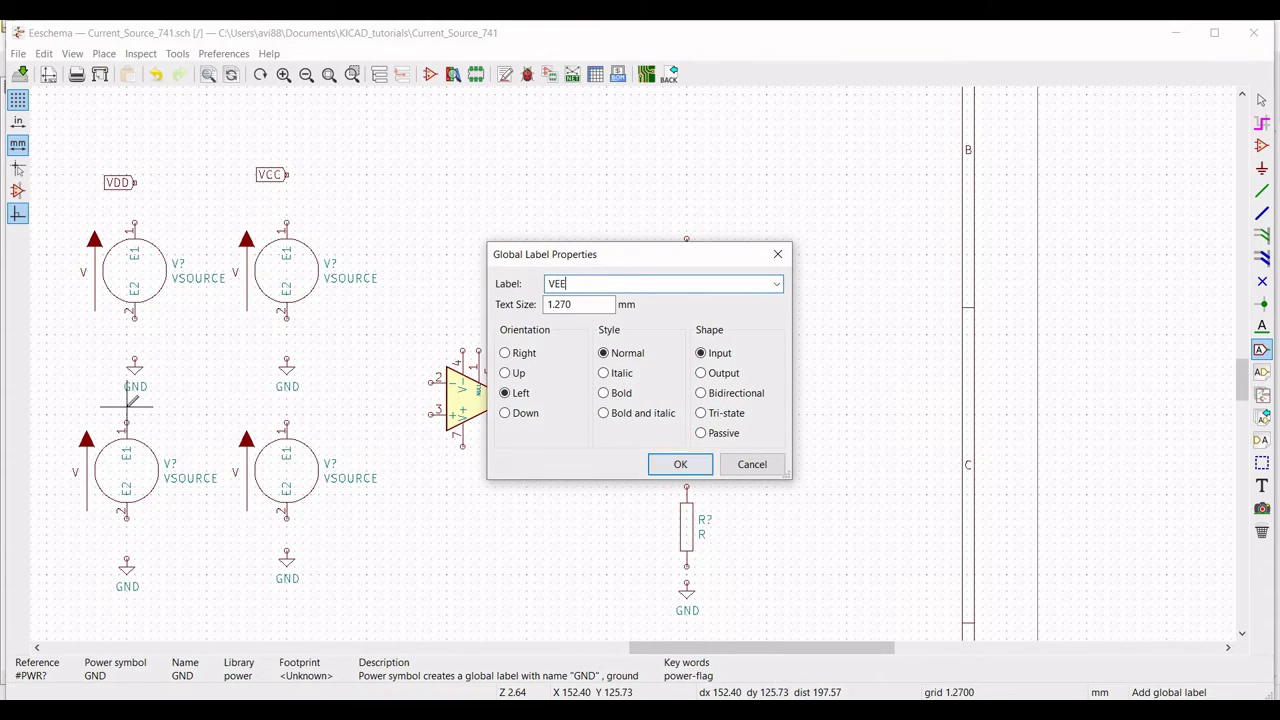
pyautogui.press('Return')
pyautogui.click(127, 406)
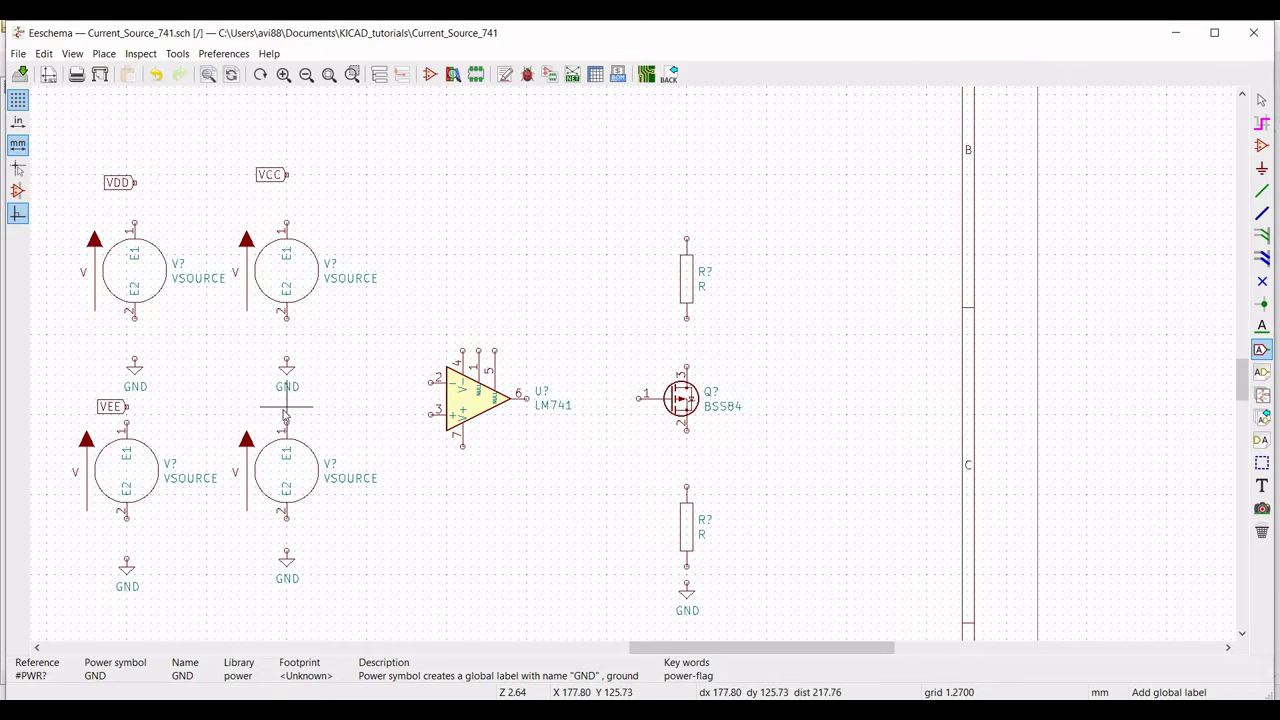
# Step: Place a global label V1 just above pin 1 of the lower-right VSOURCE
pyautogui.click(284, 414)
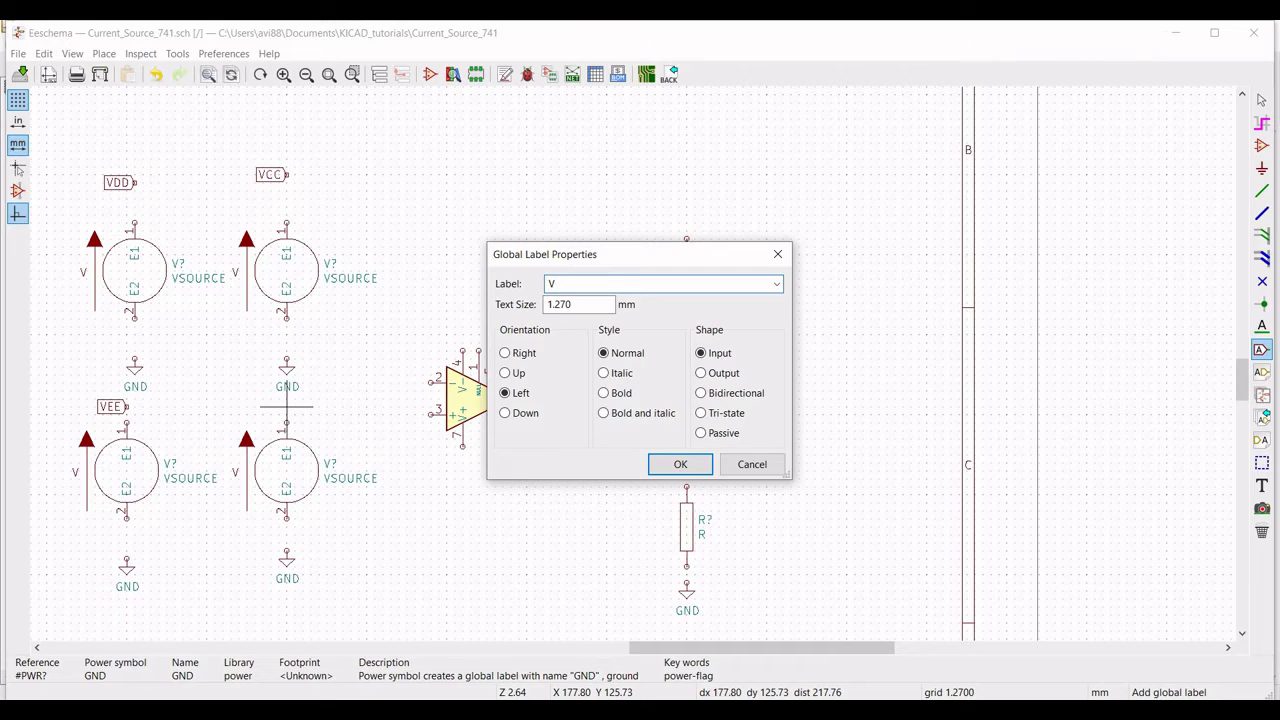
pyautogui.write('V1')
pyautogui.click(680, 464)
pyautogui.click(287, 406)
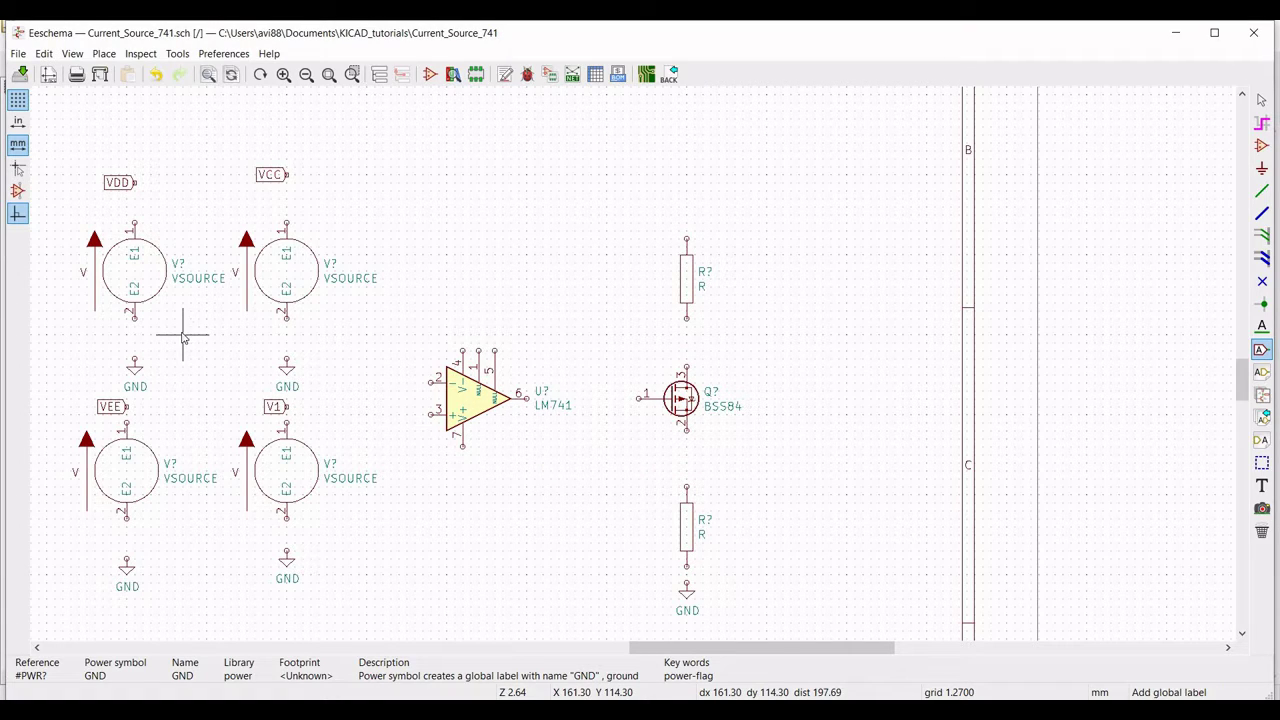
pyautogui.press('Escape')
# Step: Wire the VDD, VCC, VEE and V1 labels to pin 1 of their voltage sources
pyautogui.click(1262, 190)
pyautogui.click(135, 182)
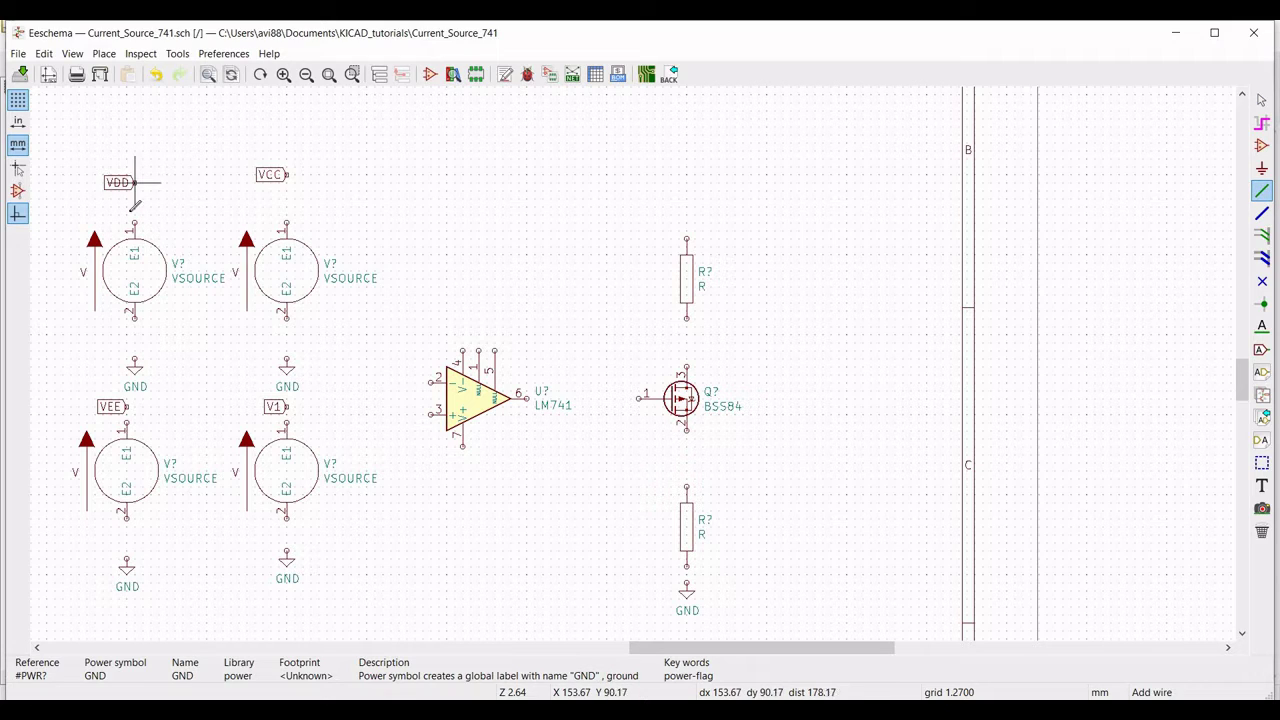
pyautogui.click(287, 182)
pyautogui.doubleClick(287, 230)
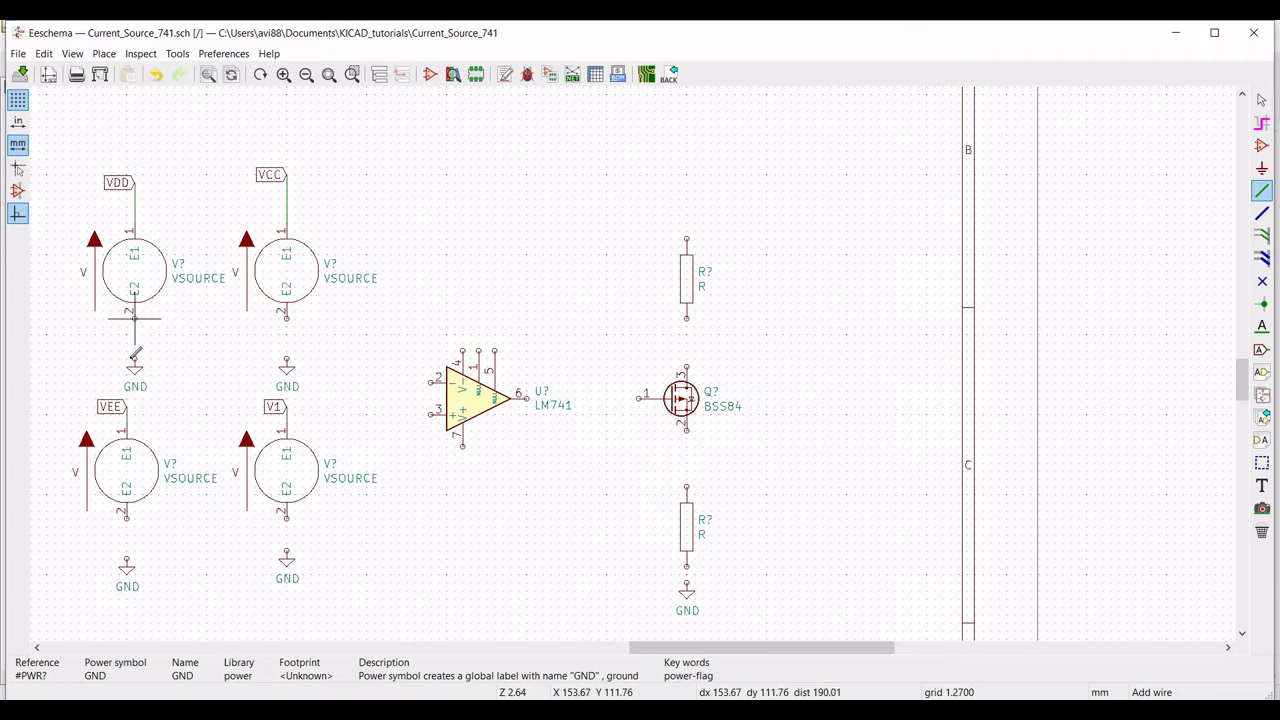
# Step: Wire pin 2 of each of the four voltage sources to the GND symbol below it
pyautogui.click(135, 358)
pyautogui.click(286, 318)
pyautogui.click(286, 366)
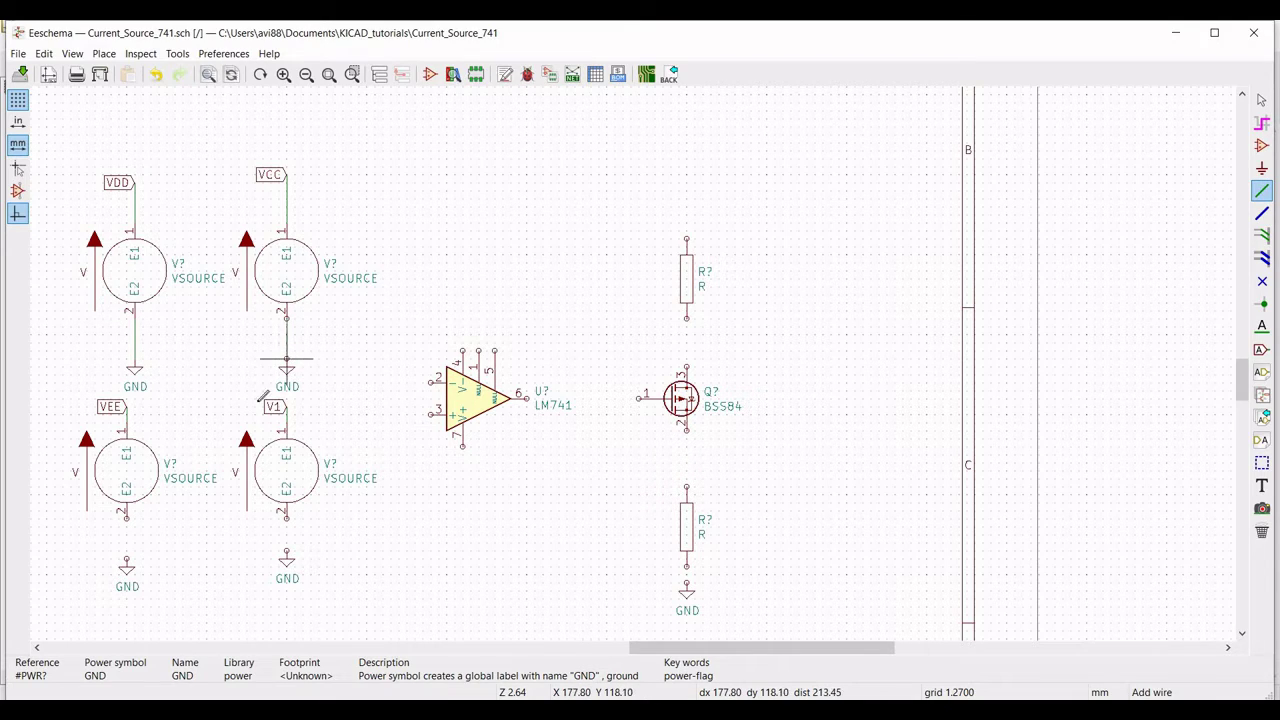
pyautogui.click(126, 518)
pyautogui.click(126, 562)
pyautogui.click(287, 519)
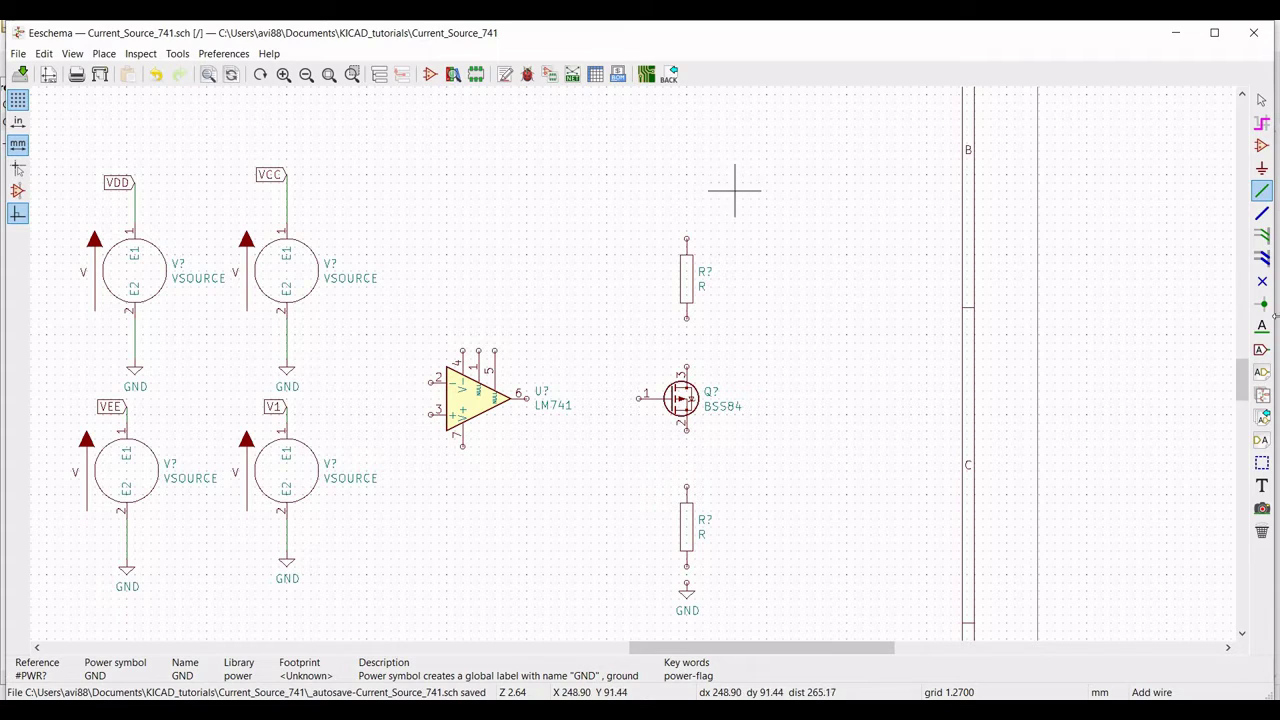
# Step: Place a global label VDD above the upper resistor
pyautogui.click(1262, 349)
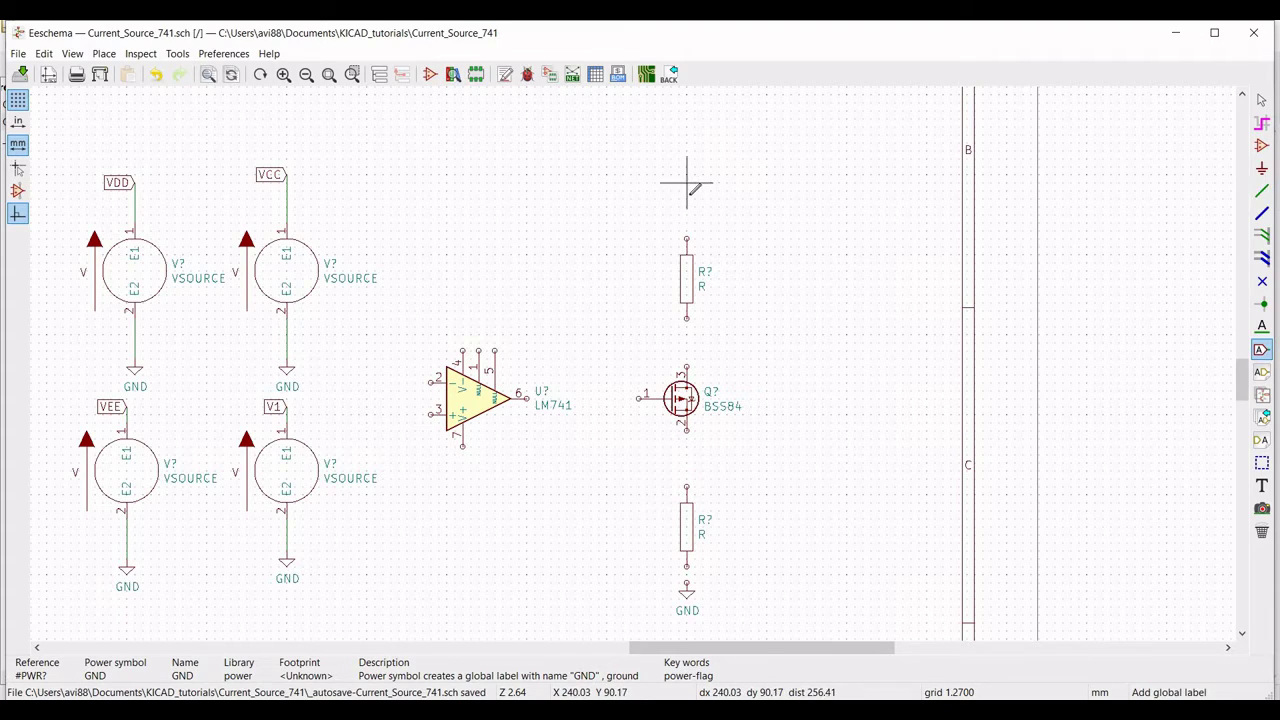
pyautogui.click(687, 202)
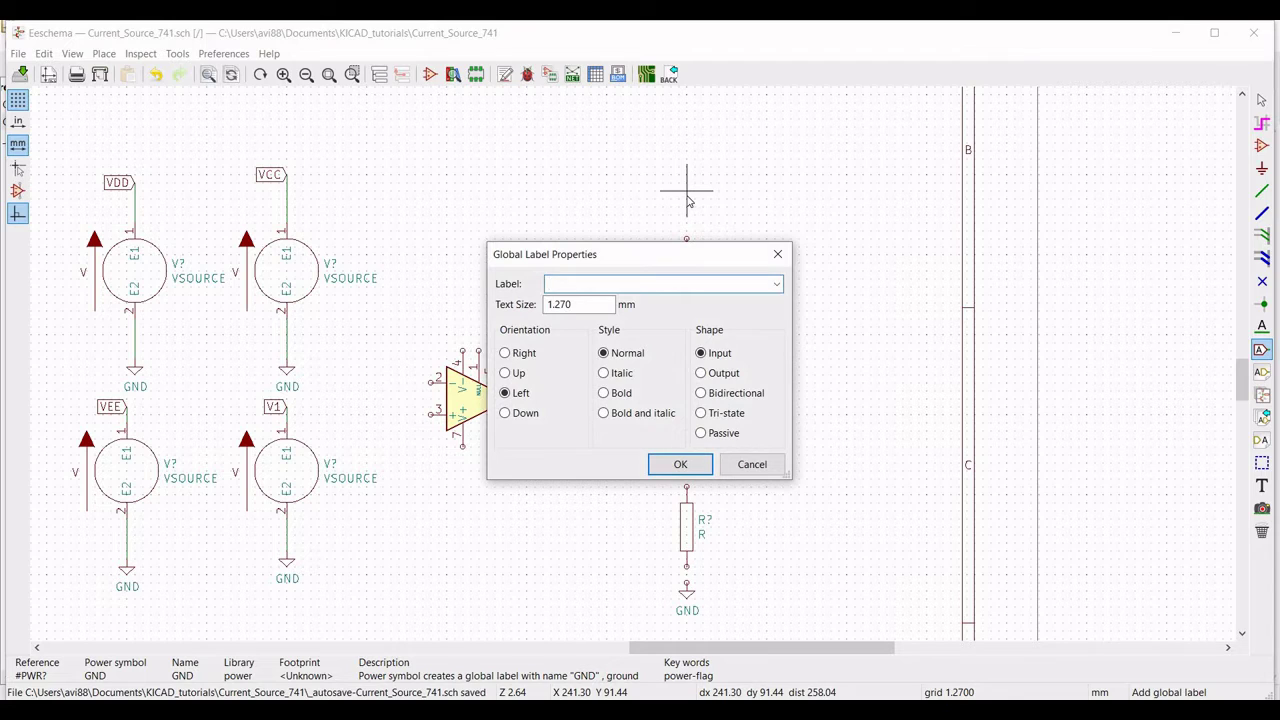
pyautogui.write('VDD')
pyautogui.click(681, 464)
pyautogui.click(686, 191)
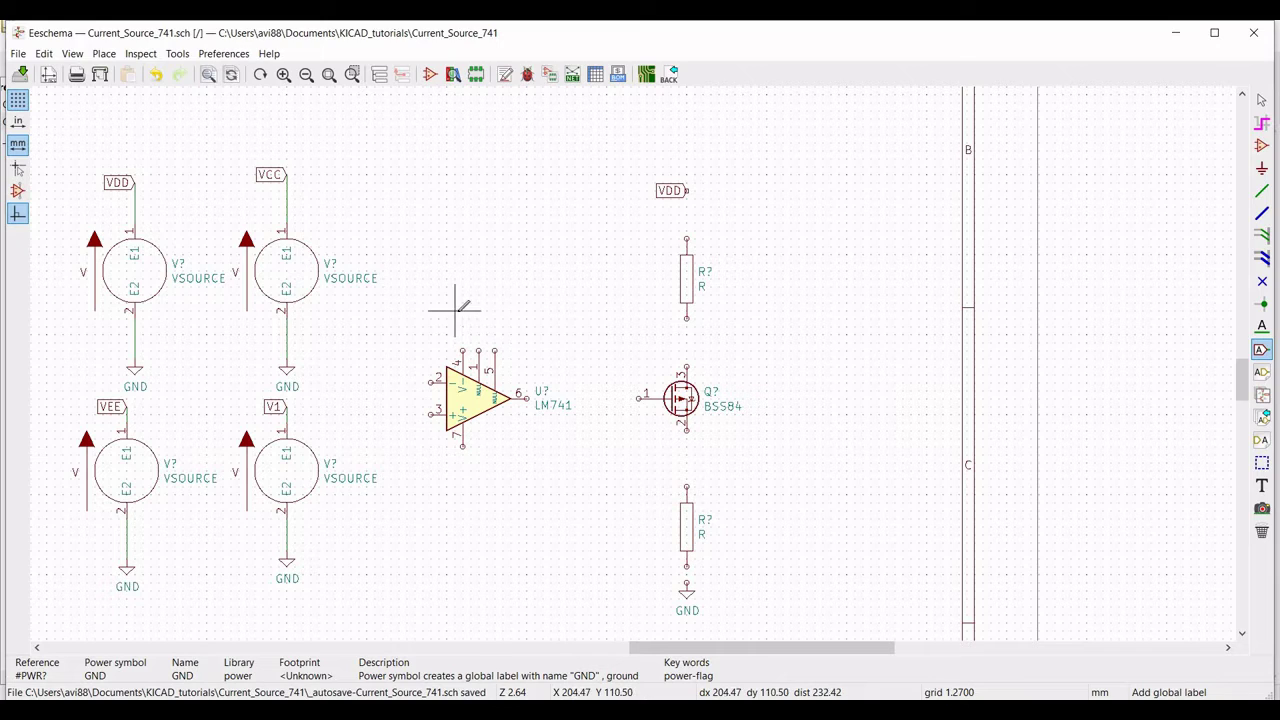
# Step: Place a global label VEE above pin 4 of the LM741
pyautogui.click(458, 313)
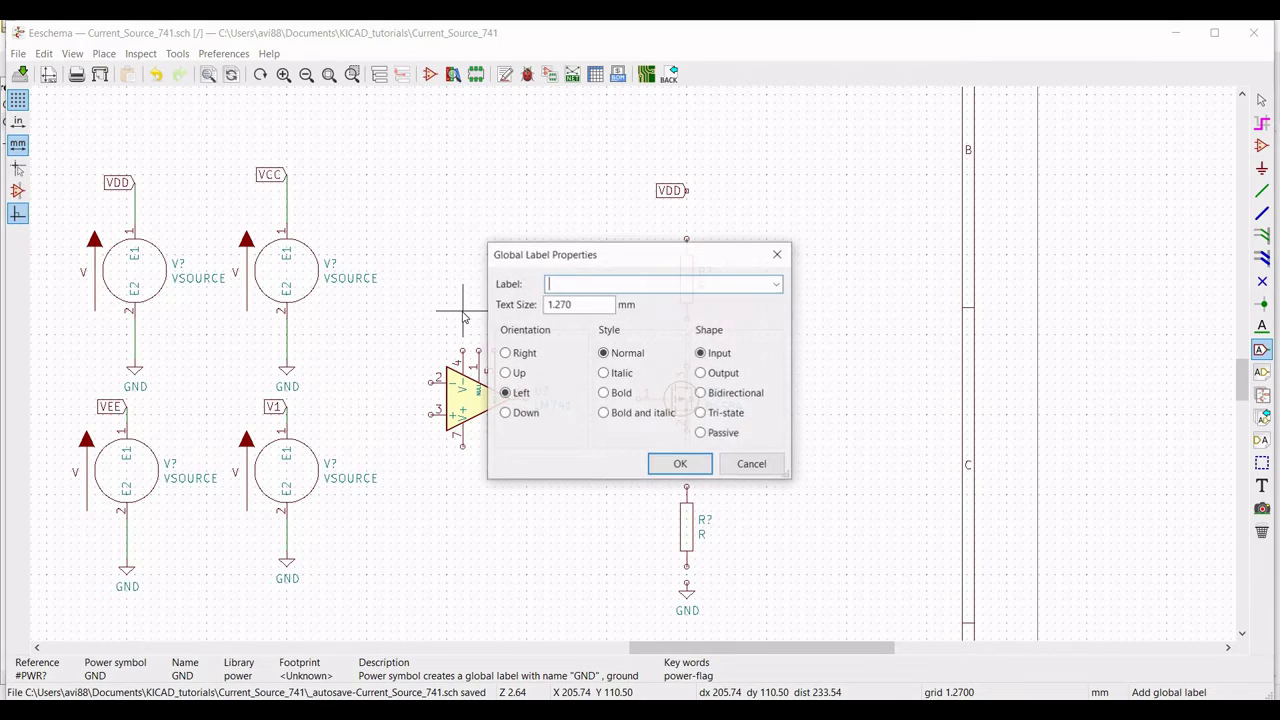
pyautogui.write('VEE')
pyautogui.click(680, 464)
pyautogui.click(463, 309)
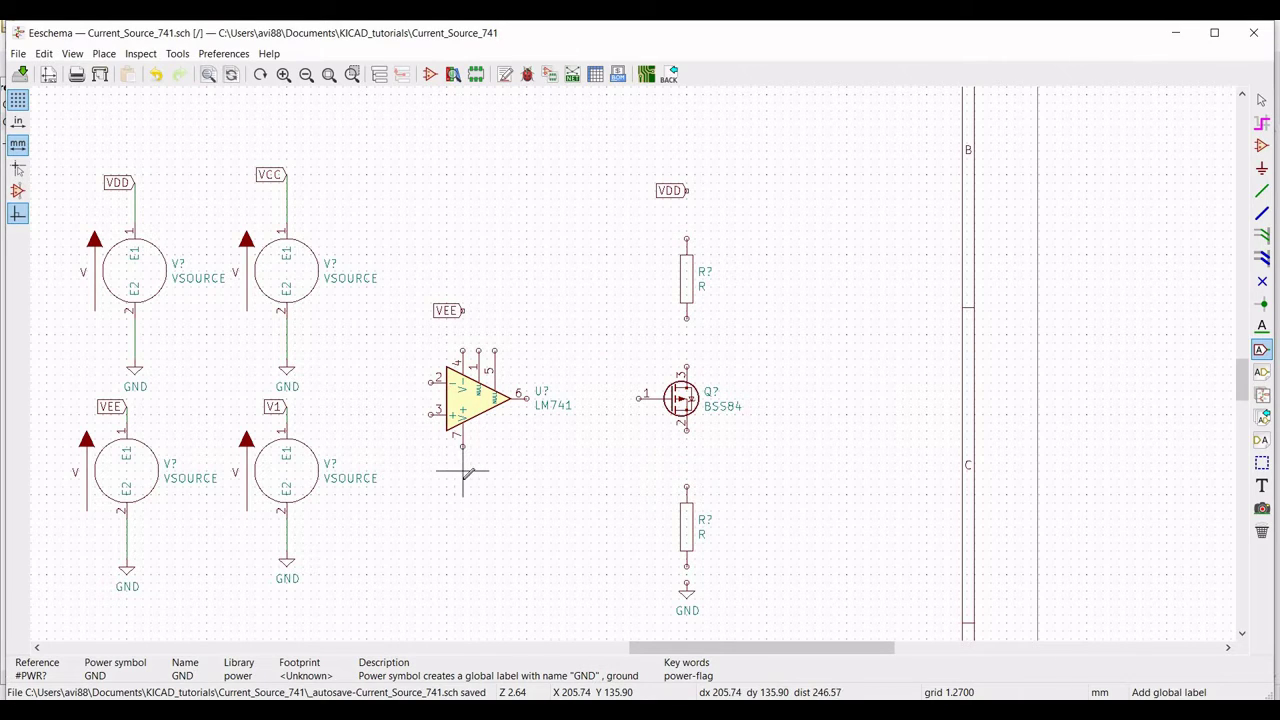
# Step: Place a global label VCC below pin 7 of the LM741
pyautogui.click(463, 485)
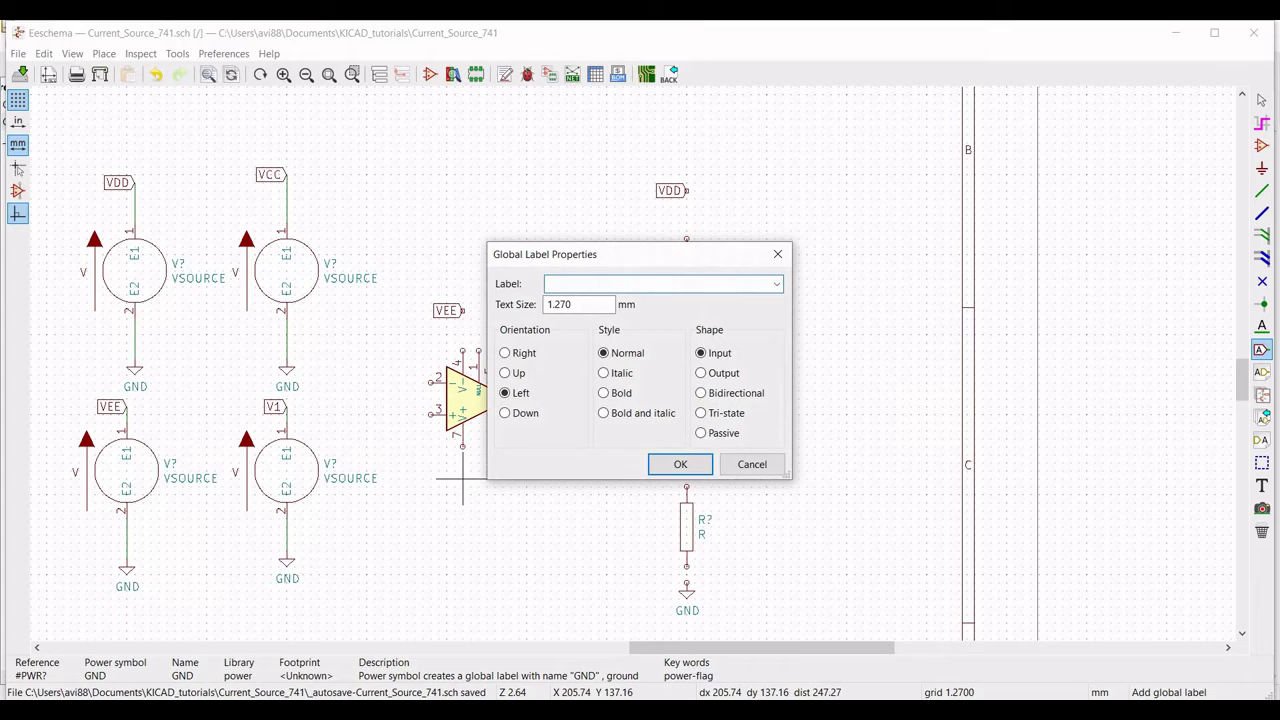
pyautogui.write('VCC')
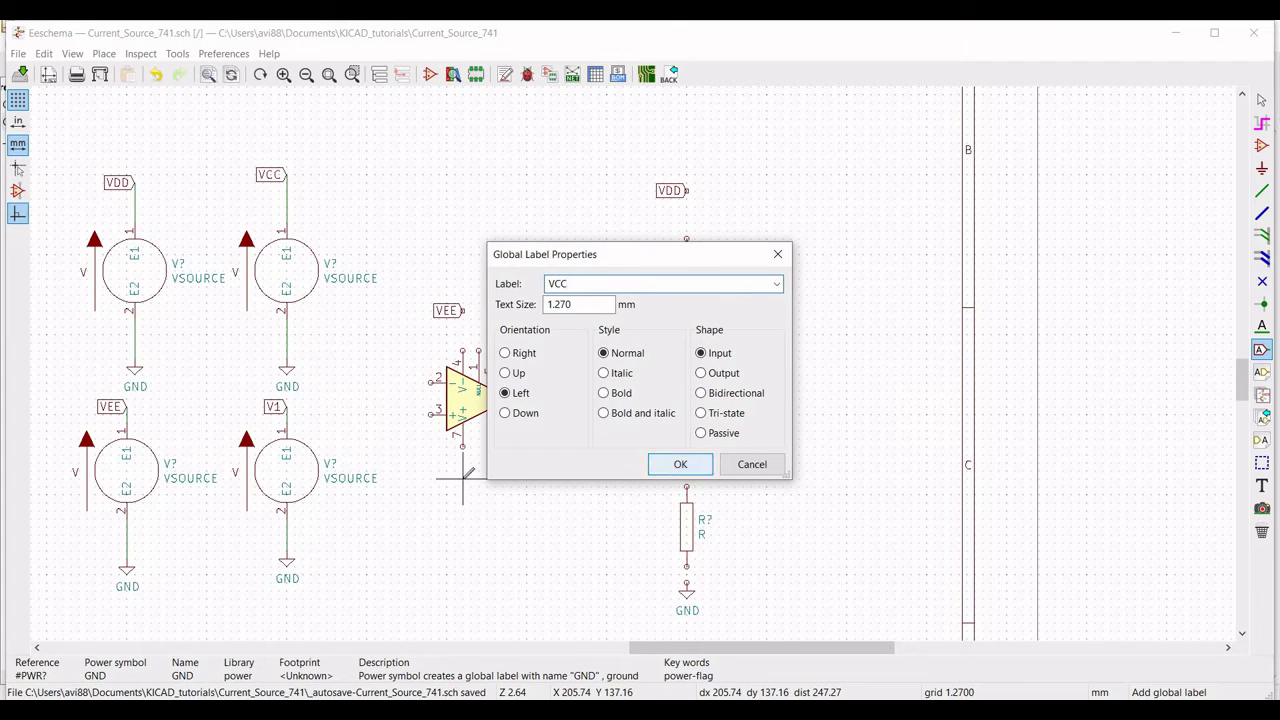
pyautogui.click(668, 465)
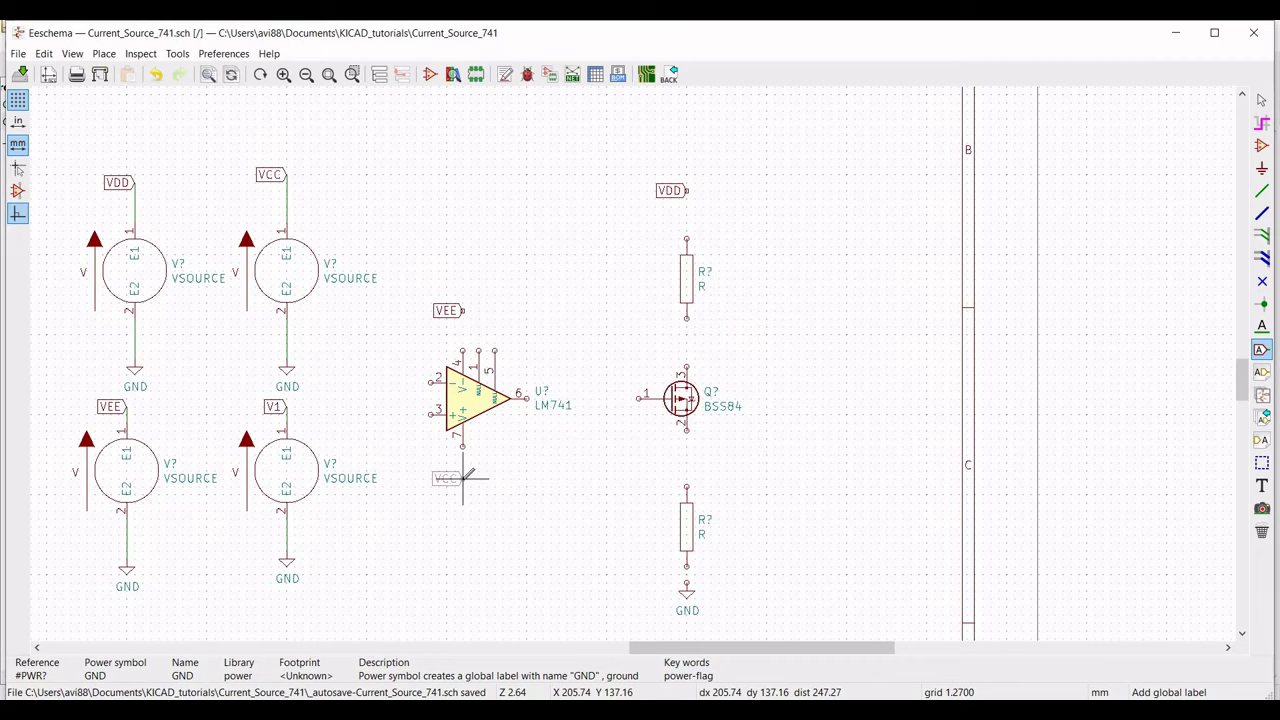
# Step: Place a global label V1 to the left of the LM741's pin 3, level with the pin
pyautogui.click(393, 422)
pyautogui.write('V1')
pyautogui.click(671, 463)
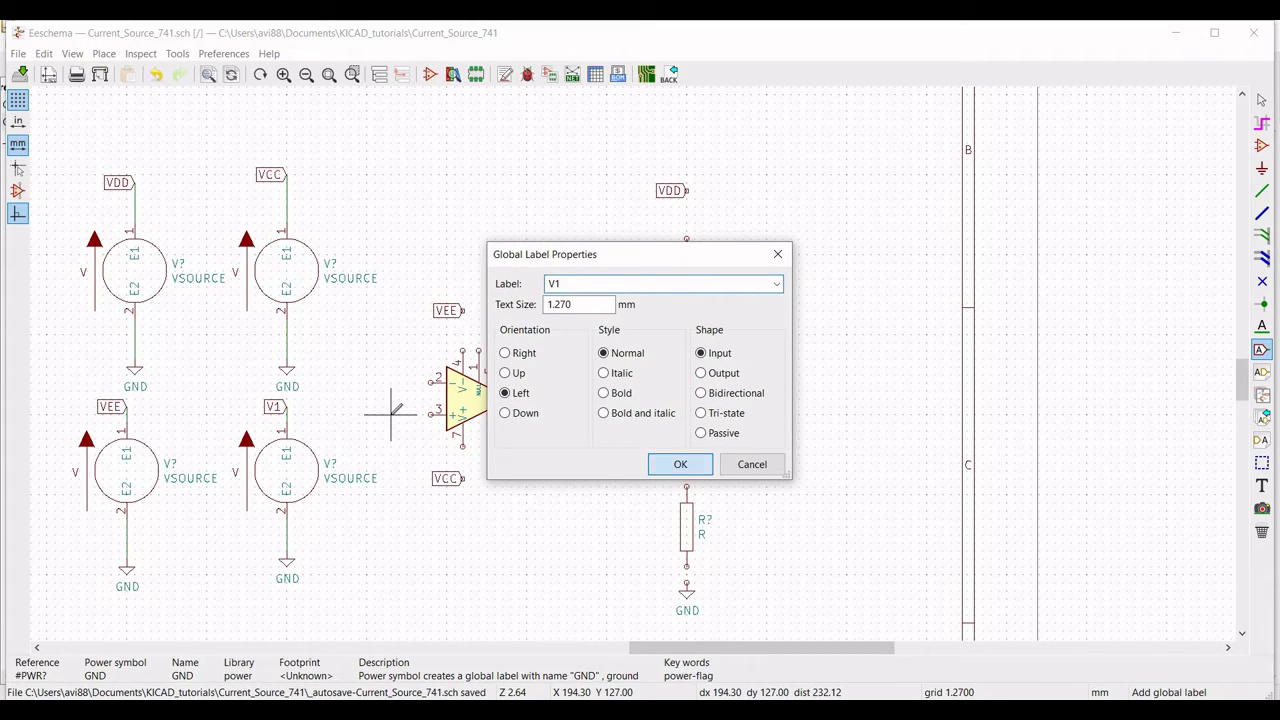
pyautogui.click(391, 414)
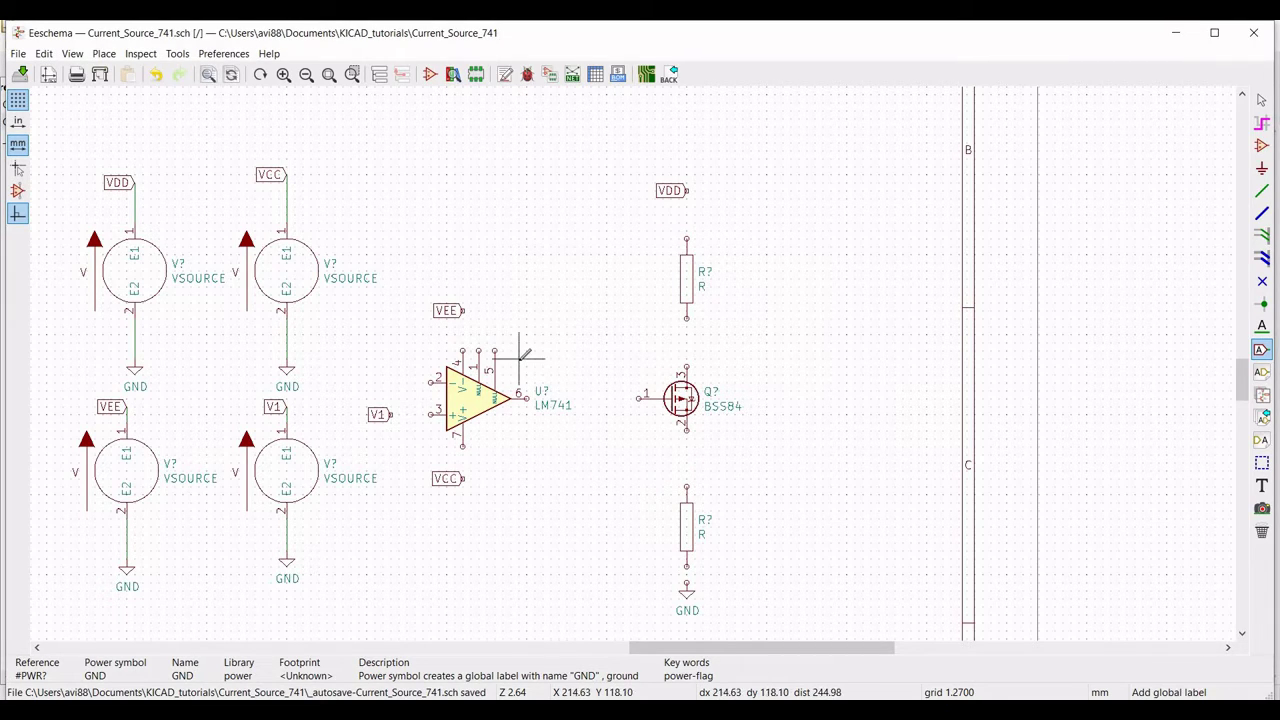
# Step: Wire the VEE, VCC and V1 labels to LM741 pins 4, 7 and 3, and the VDD label to the upper resistor
pyautogui.click(1262, 190)
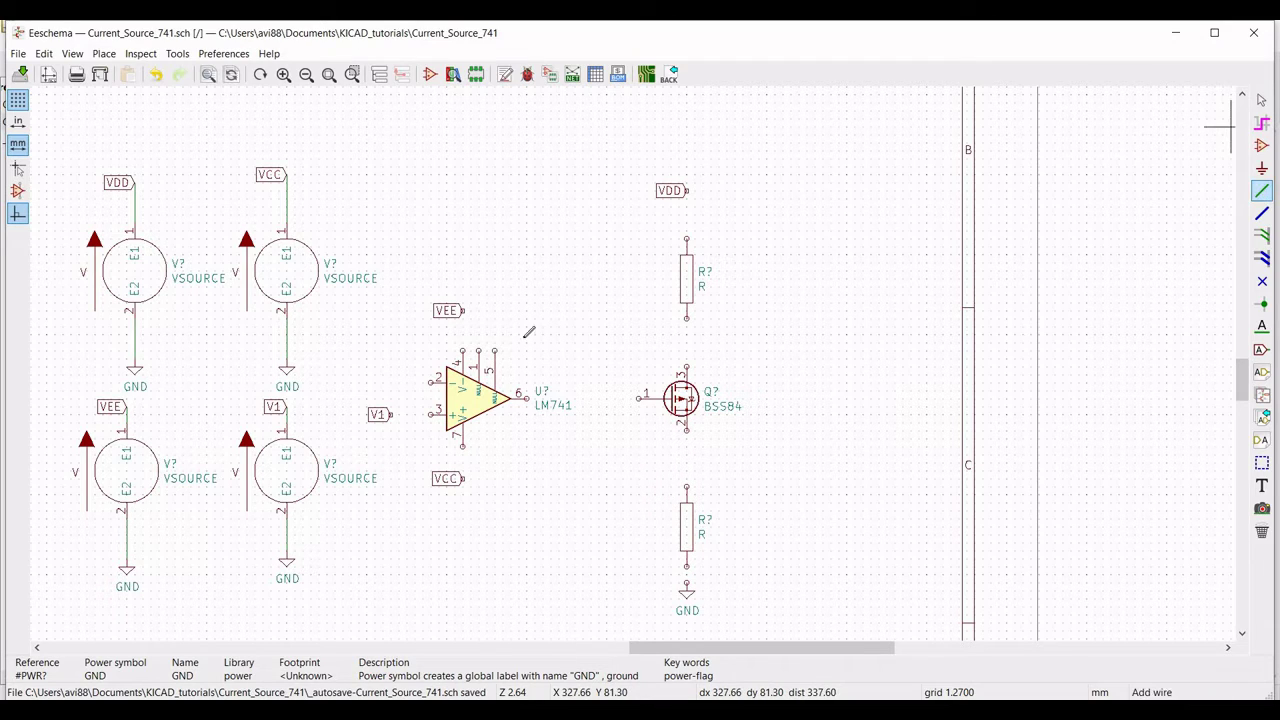
pyautogui.click(463, 348)
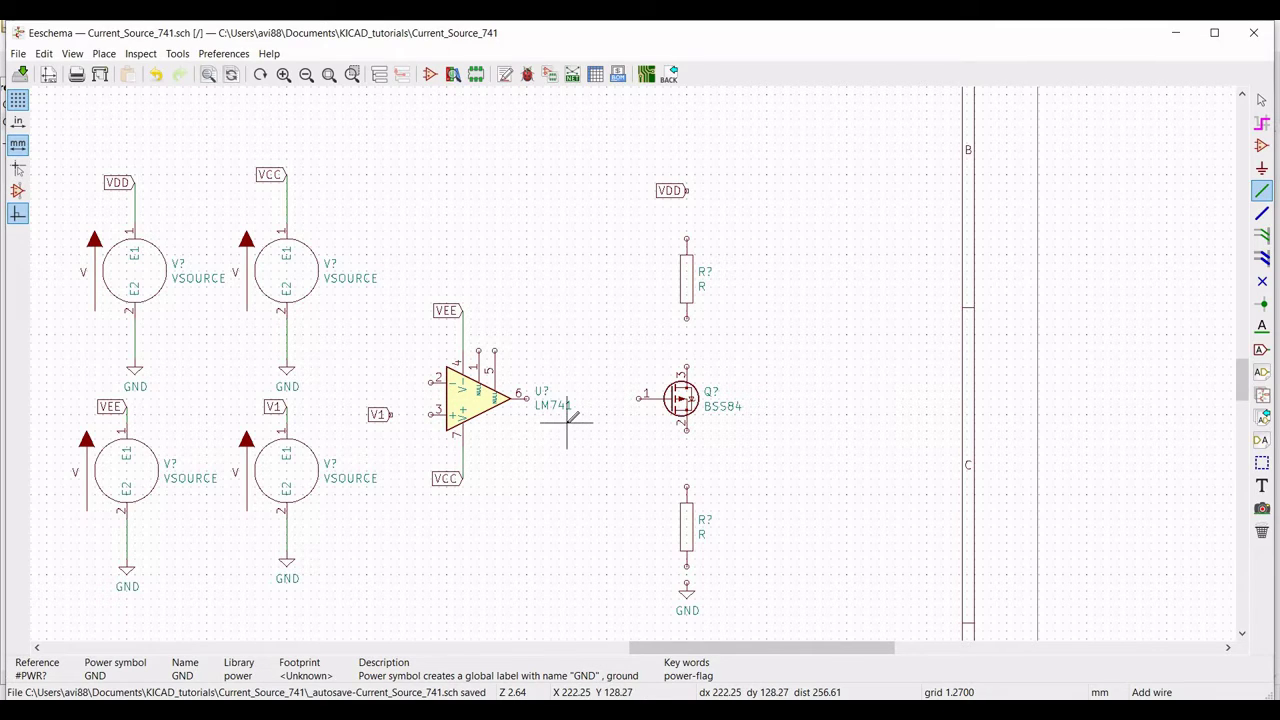
pyautogui.click(686, 191)
pyautogui.click(686, 240)
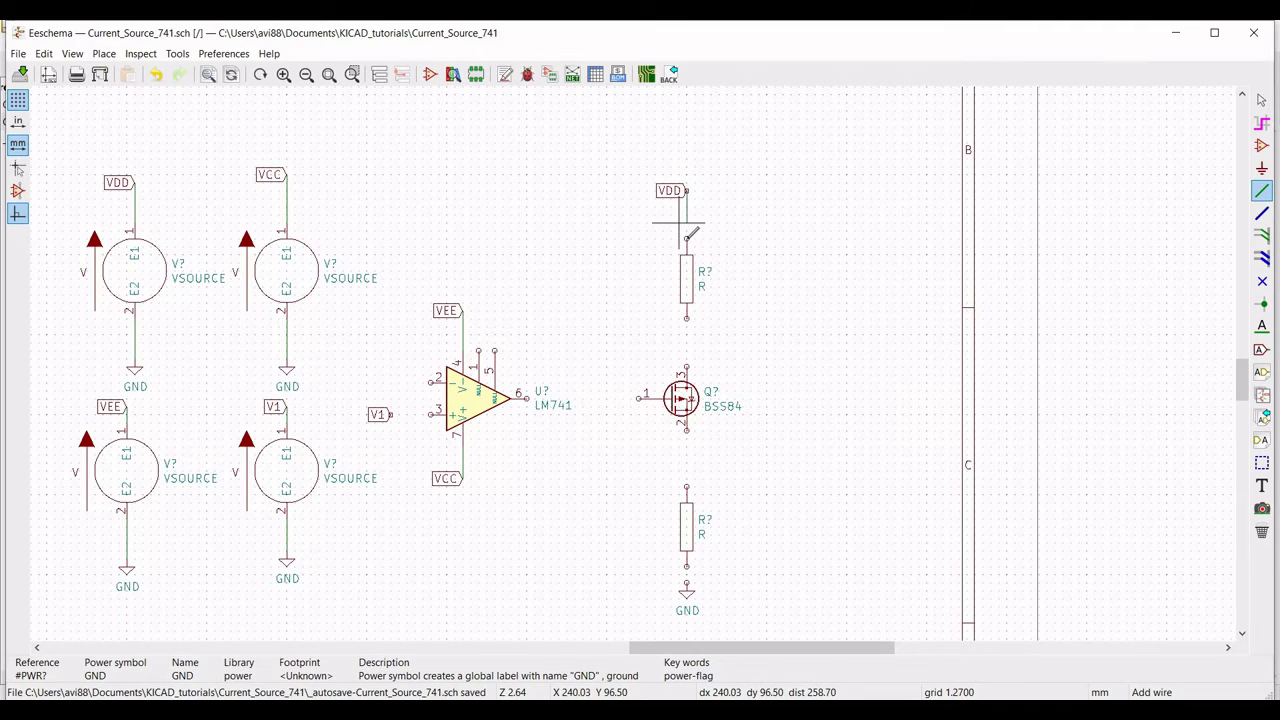
pyautogui.click(391, 414)
pyautogui.click(433, 414)
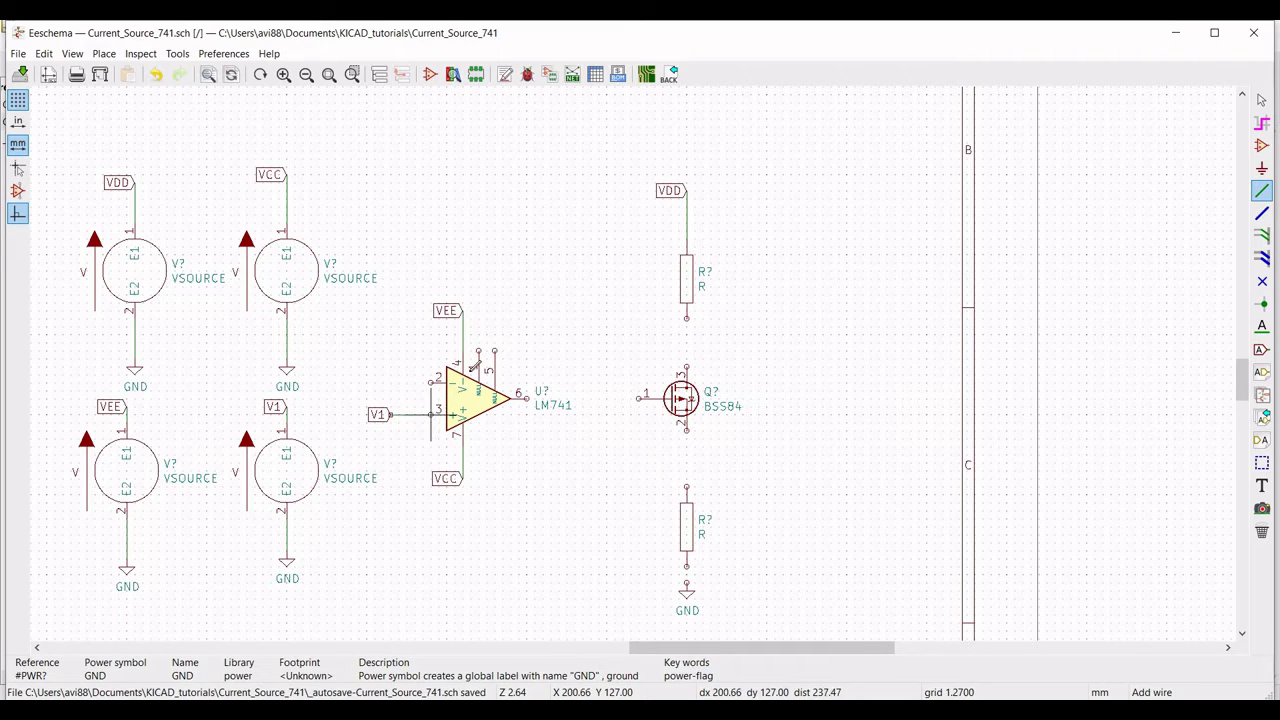
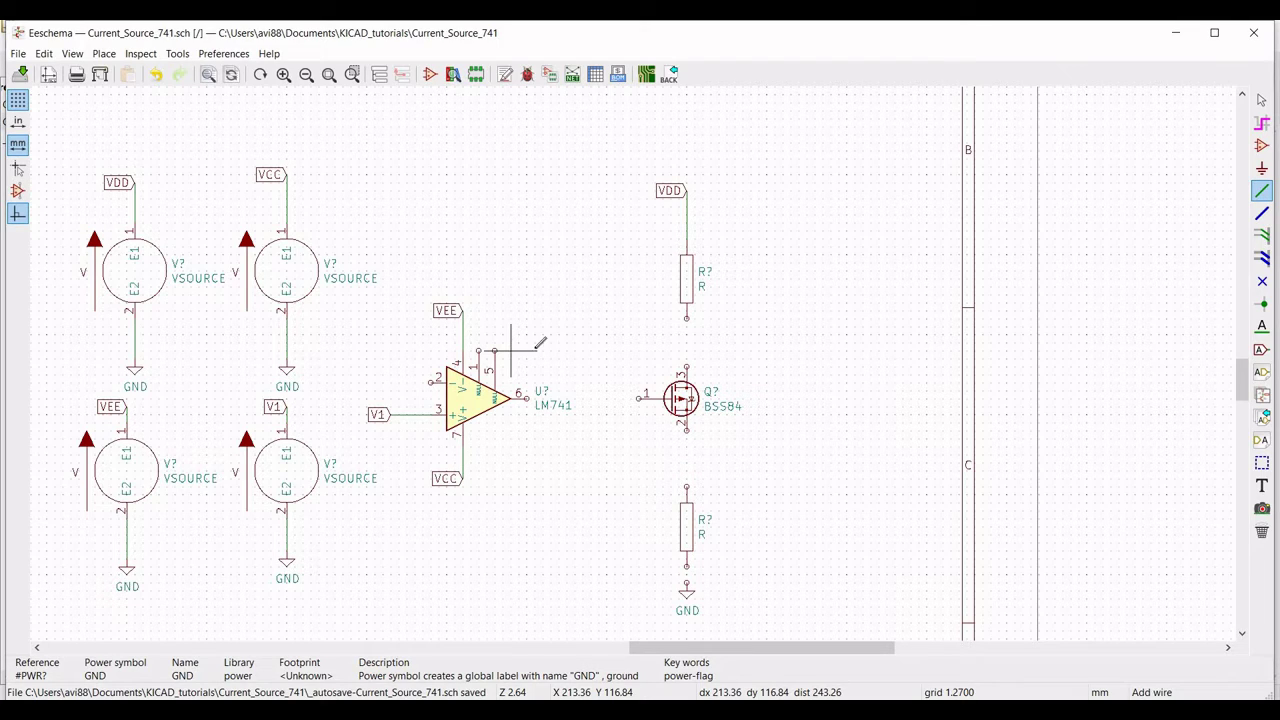
# Step: Wire BSS84 pin 3 to the upper resistor, pin 2 to the lower resistor, and pin 1 to LM741 output pin 6
pyautogui.click(686, 319)
pyautogui.click(686, 367)
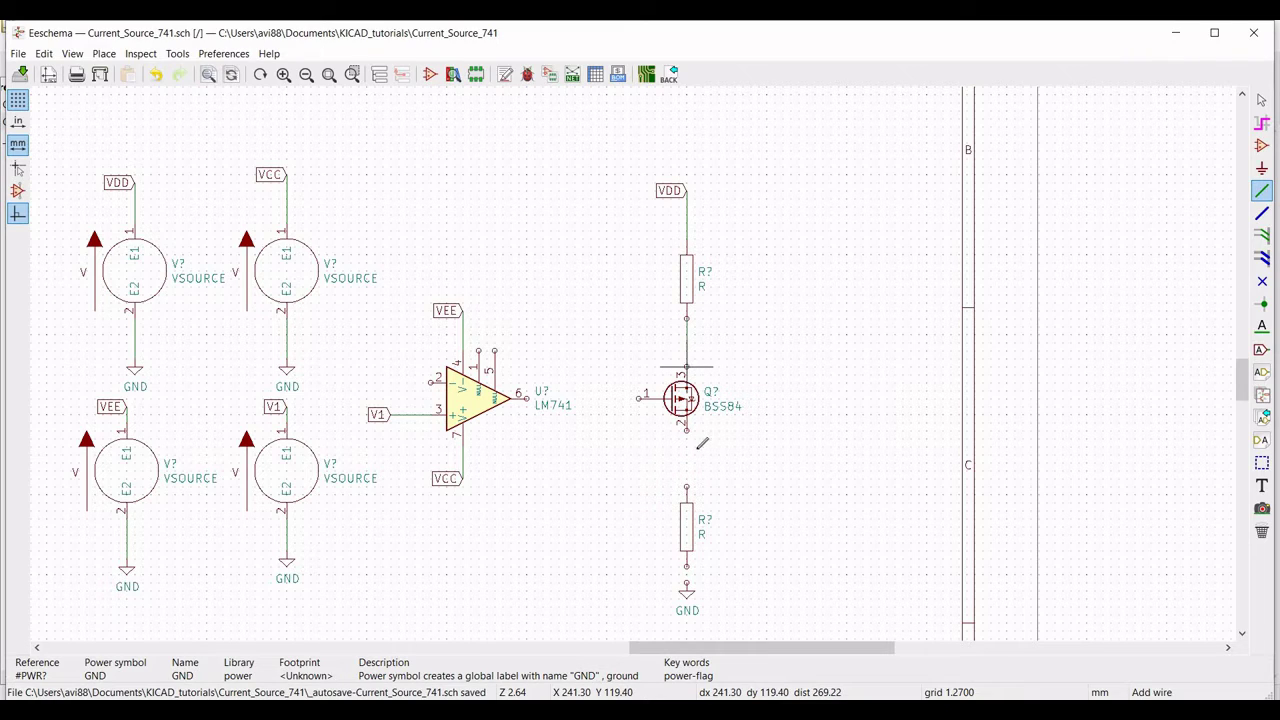
pyautogui.click(690, 458)
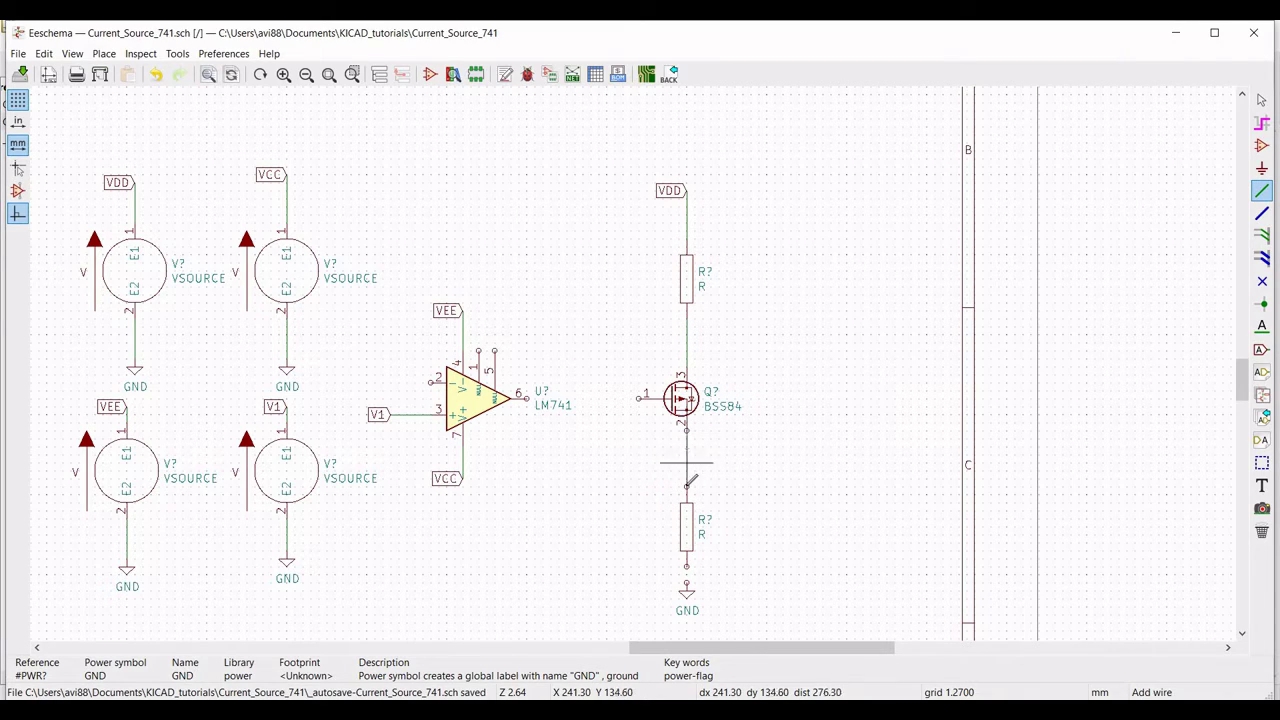
pyautogui.click(638, 398)
pyautogui.click(524, 398)
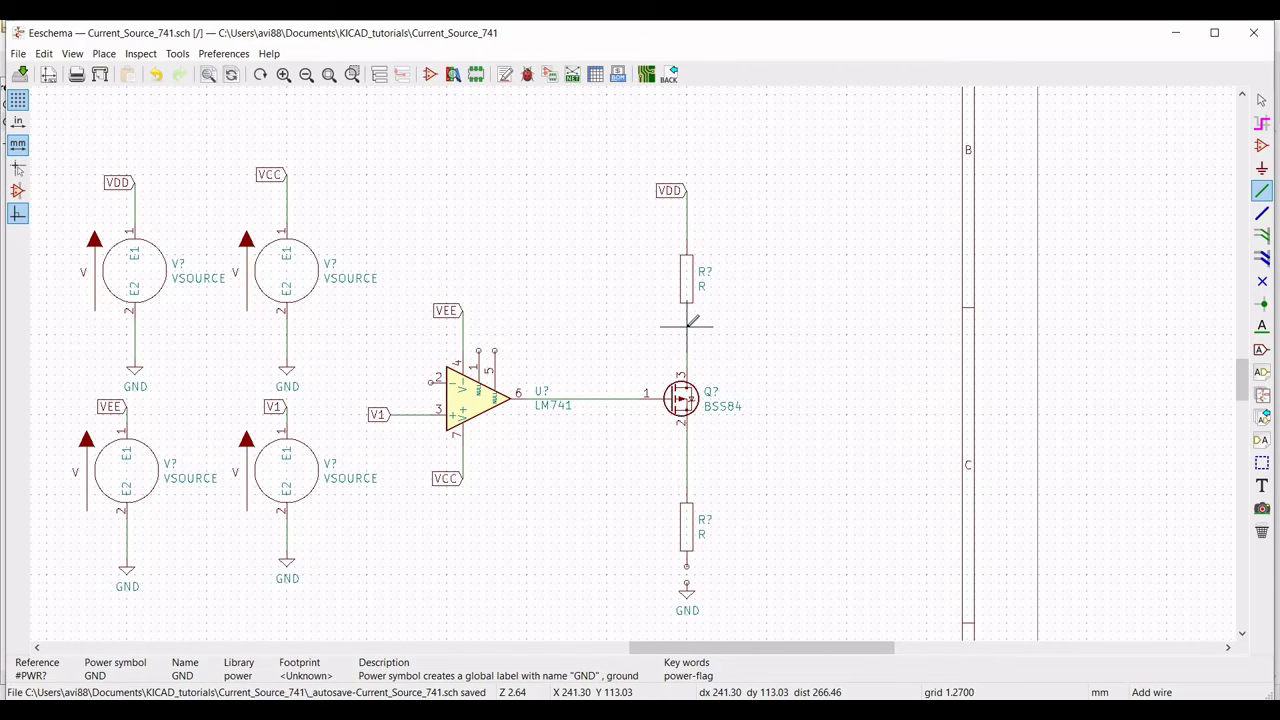
# Step: Draw a feedback wire from the node between the upper resistor and BSS84 pin 3, around the VEE label, to LM741 pin 2
pyautogui.click(686, 326)
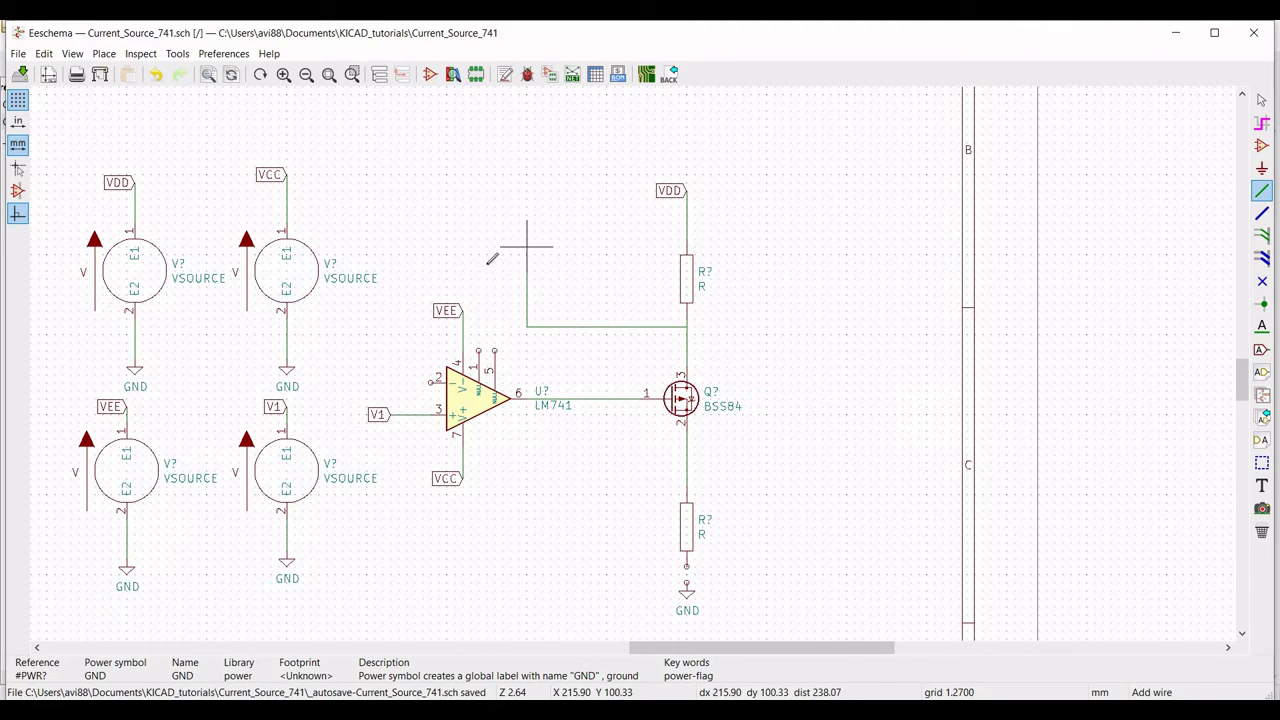
pyautogui.click(527, 296)
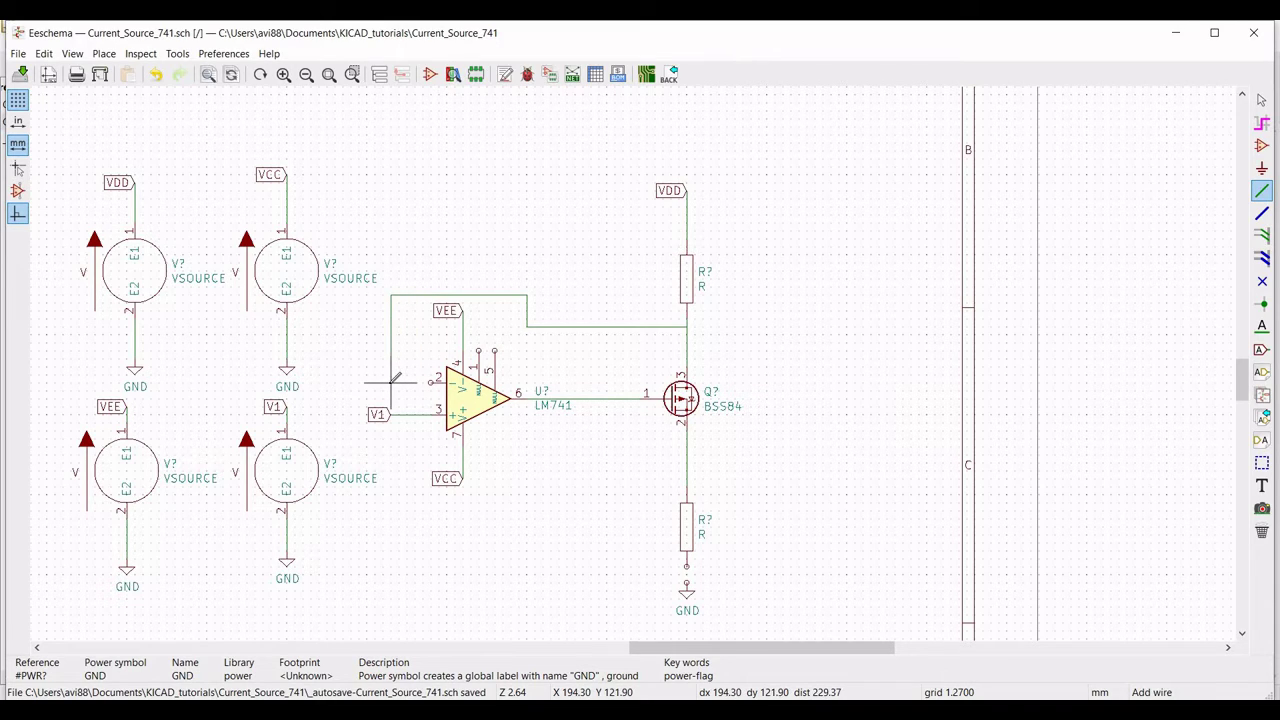
pyautogui.click(435, 383)
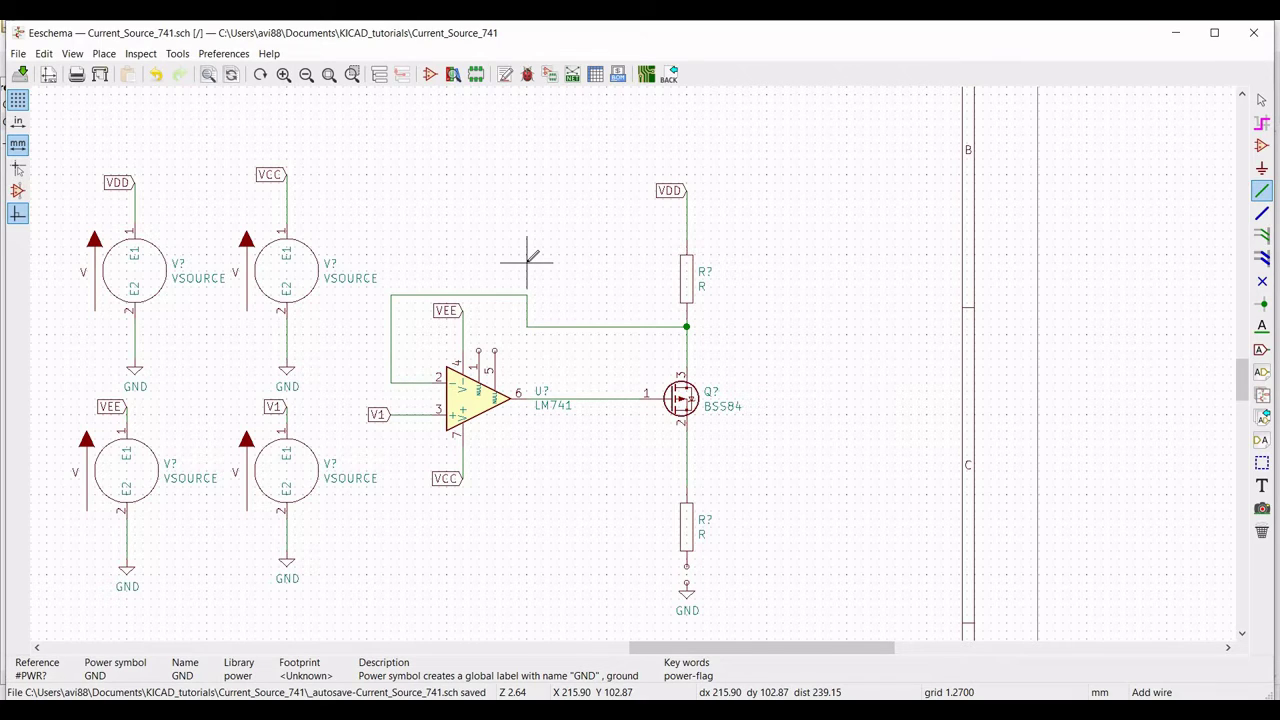
pyautogui.press('Escape')
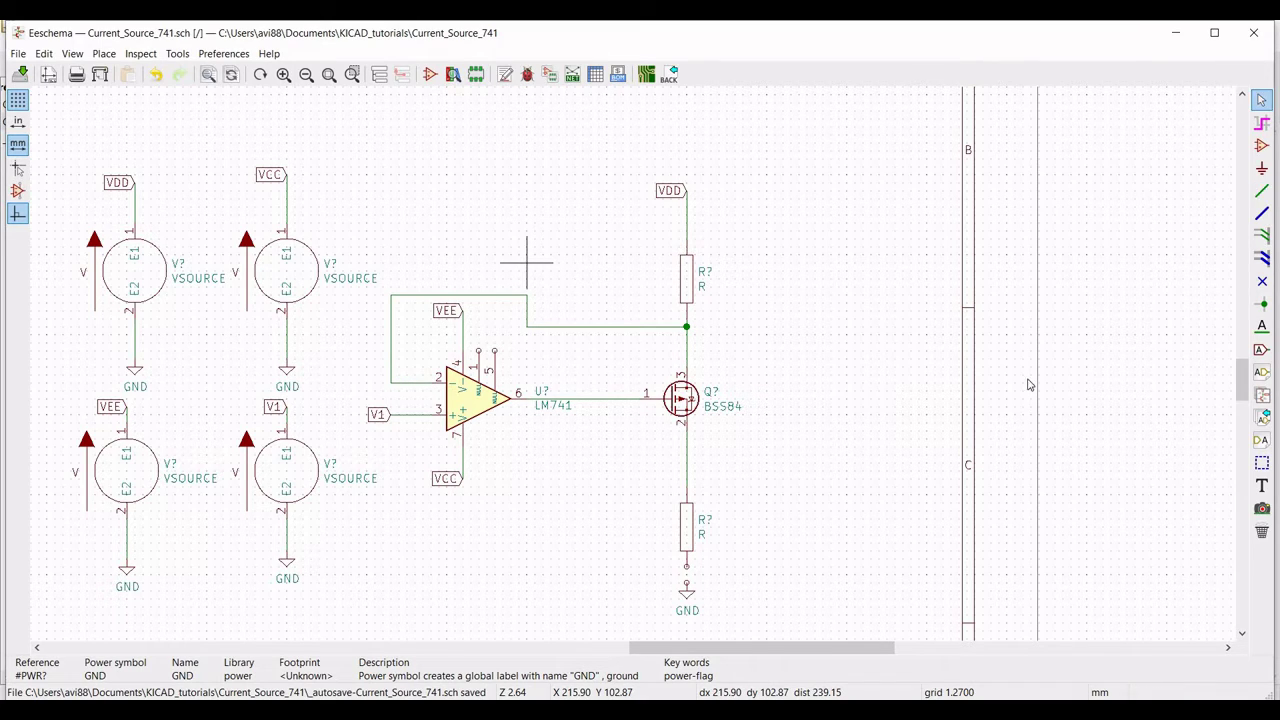
# Step: Place no-connect flags on the unused pins 1 and 5 of the LM741
pyautogui.click(1262, 283)
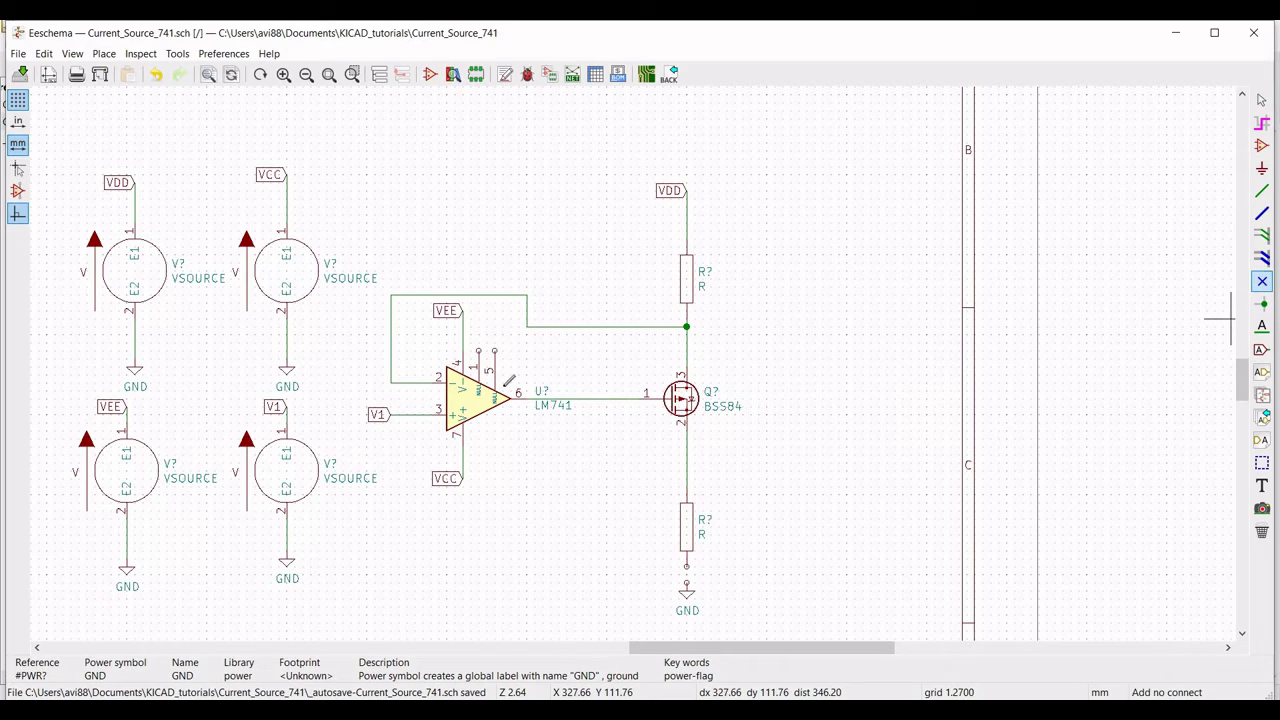
pyautogui.click(479, 350)
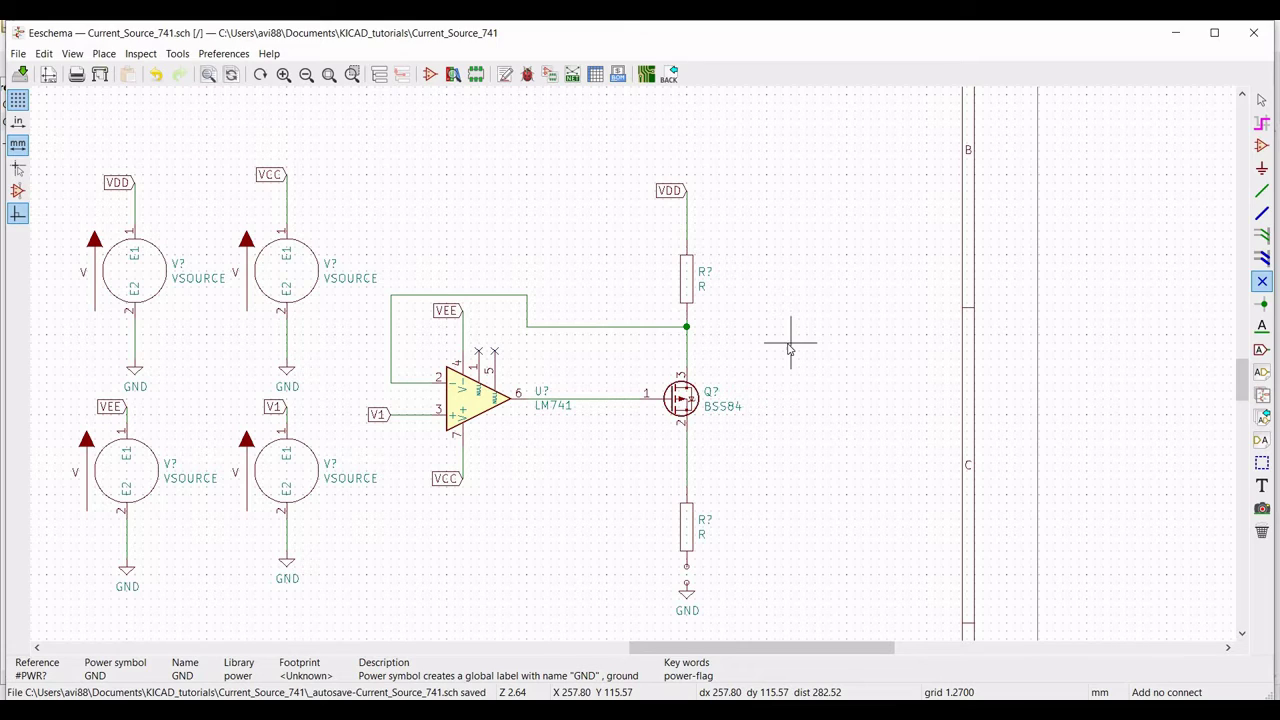
pyautogui.press('Escape')
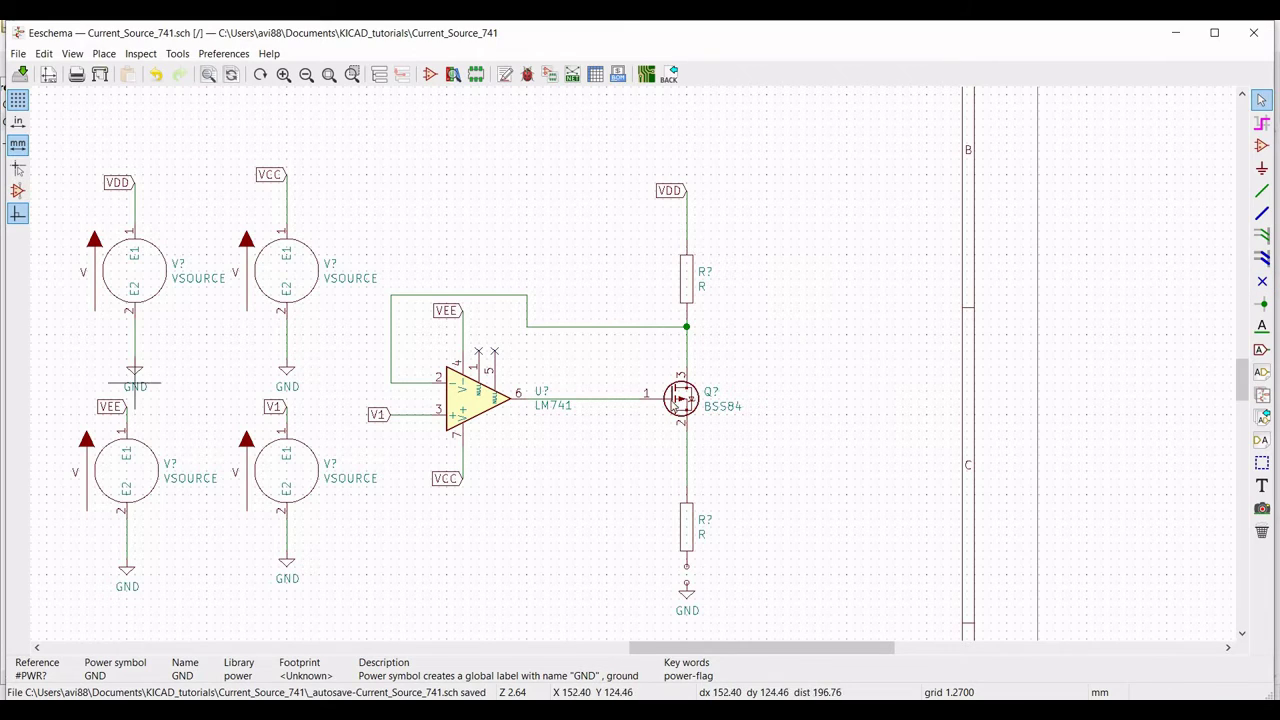
# Step: Set the upper resistor's reference to R1 and its value to 47
pyautogui.rightClick(689, 285)
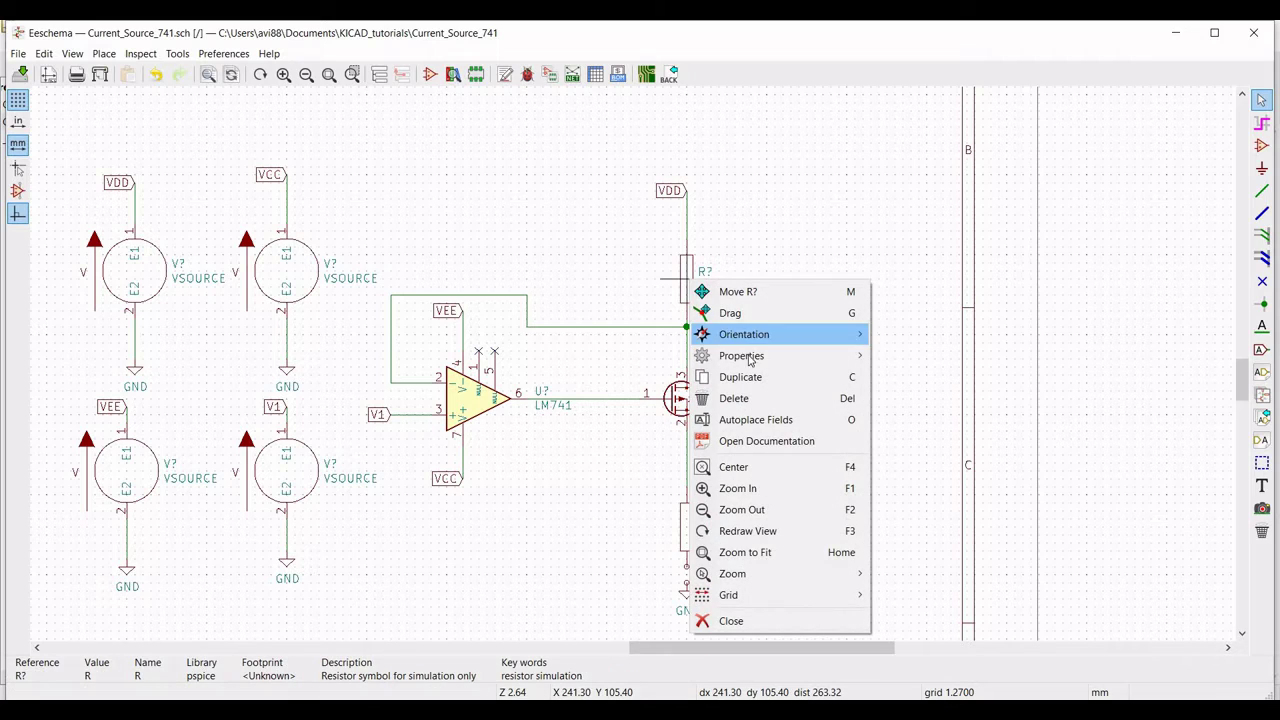
pyautogui.moveTo(810, 356)
pyautogui.click(918, 358)
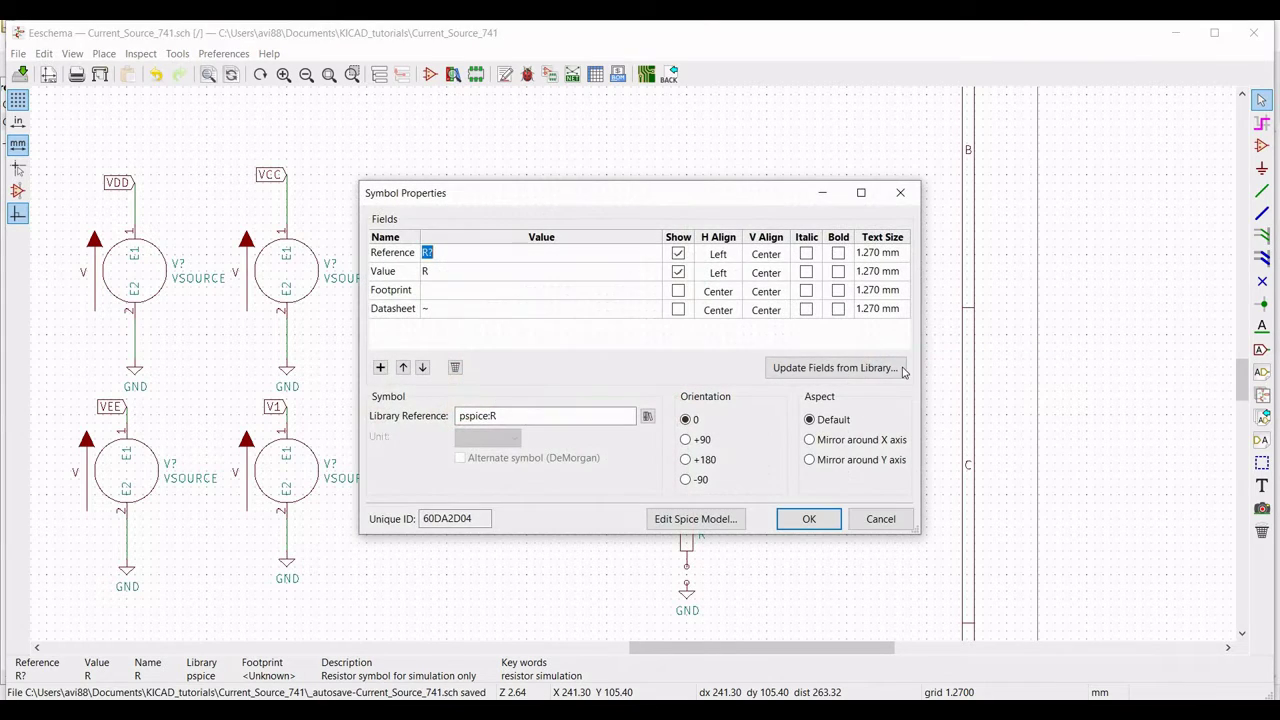
pyautogui.write('R1')
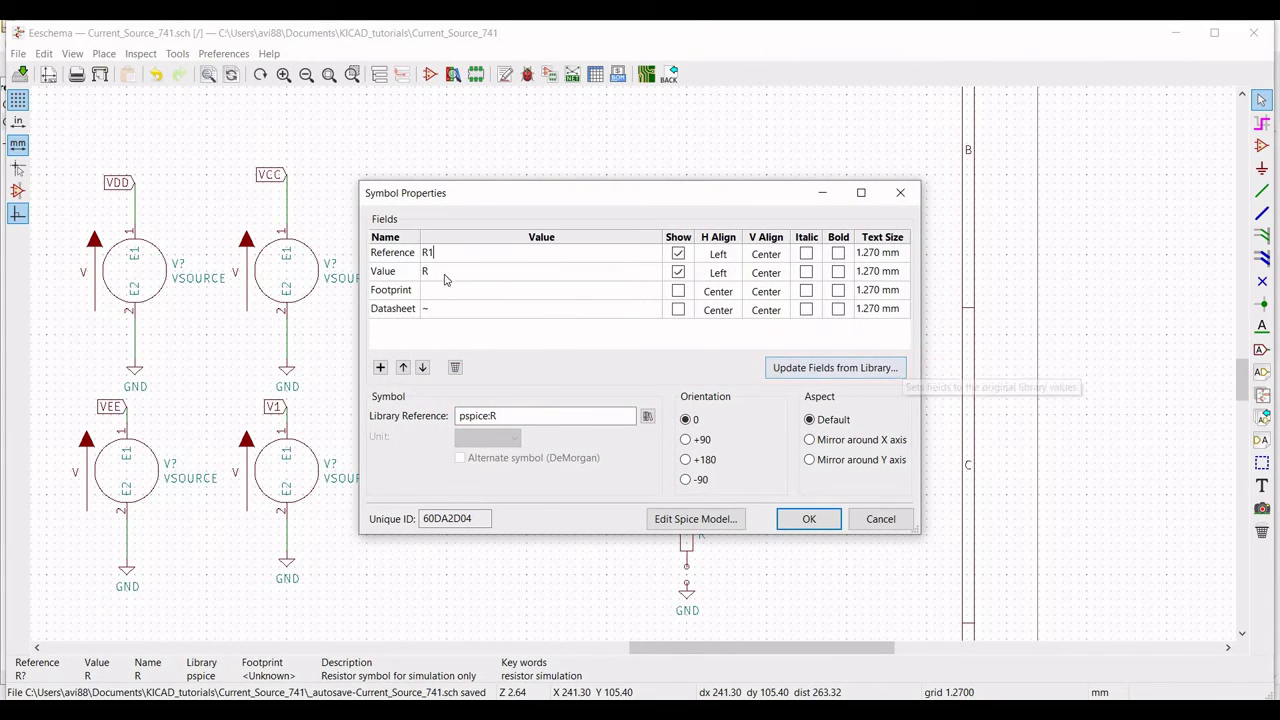
pyautogui.write('47')
pyautogui.press('Return')
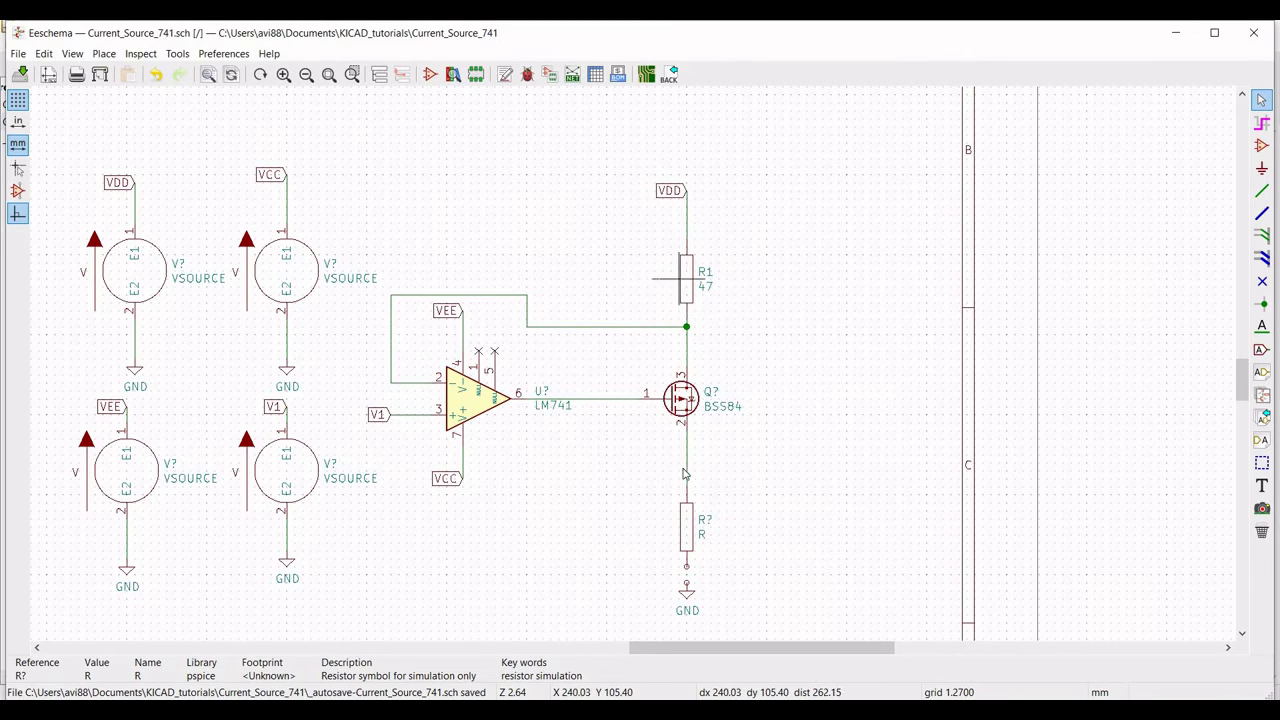
# Step: Set the lower resistor's reference to R2 and its value to 40
pyautogui.rightClick(693, 521)
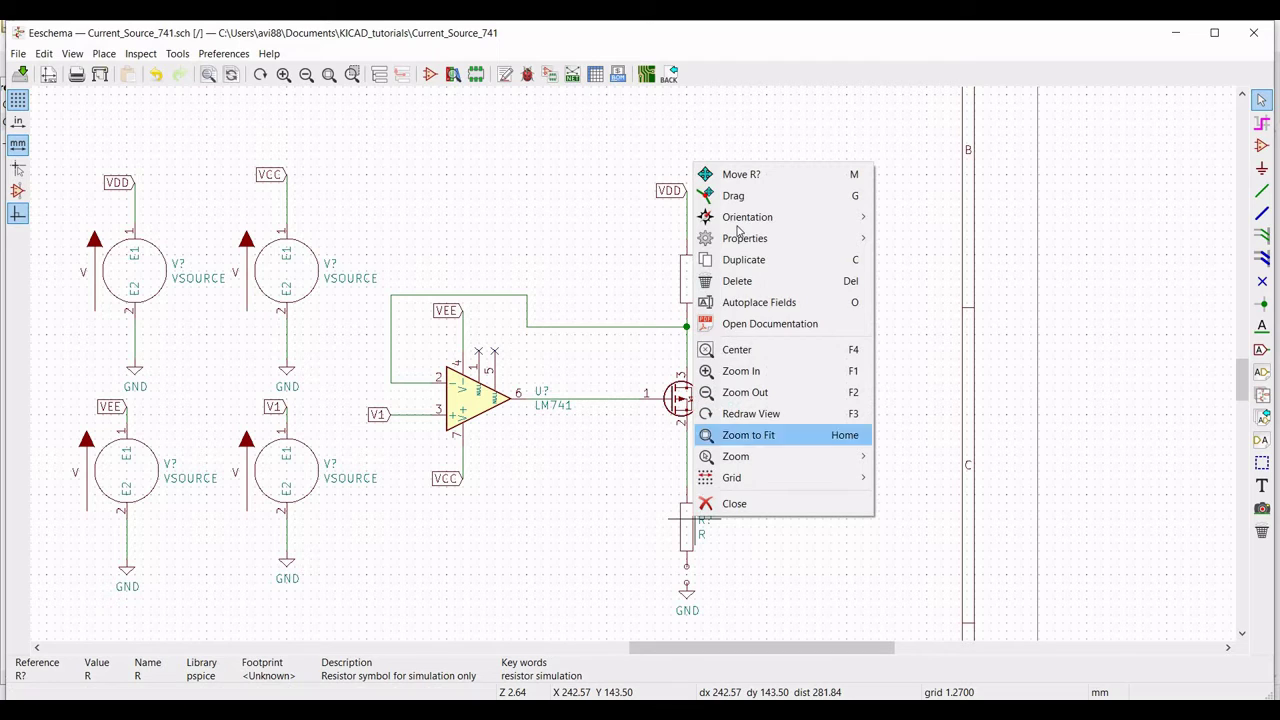
pyautogui.moveTo(866, 238)
pyautogui.click(914, 240)
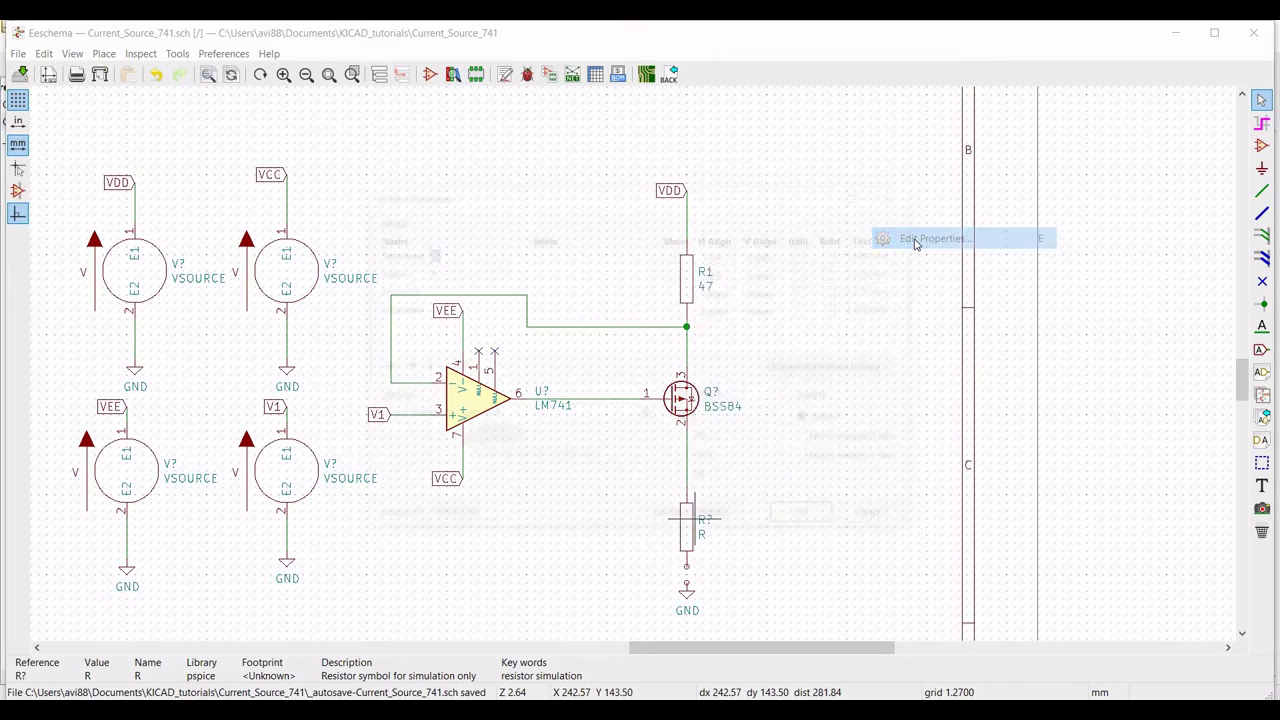
pyautogui.write('R2')
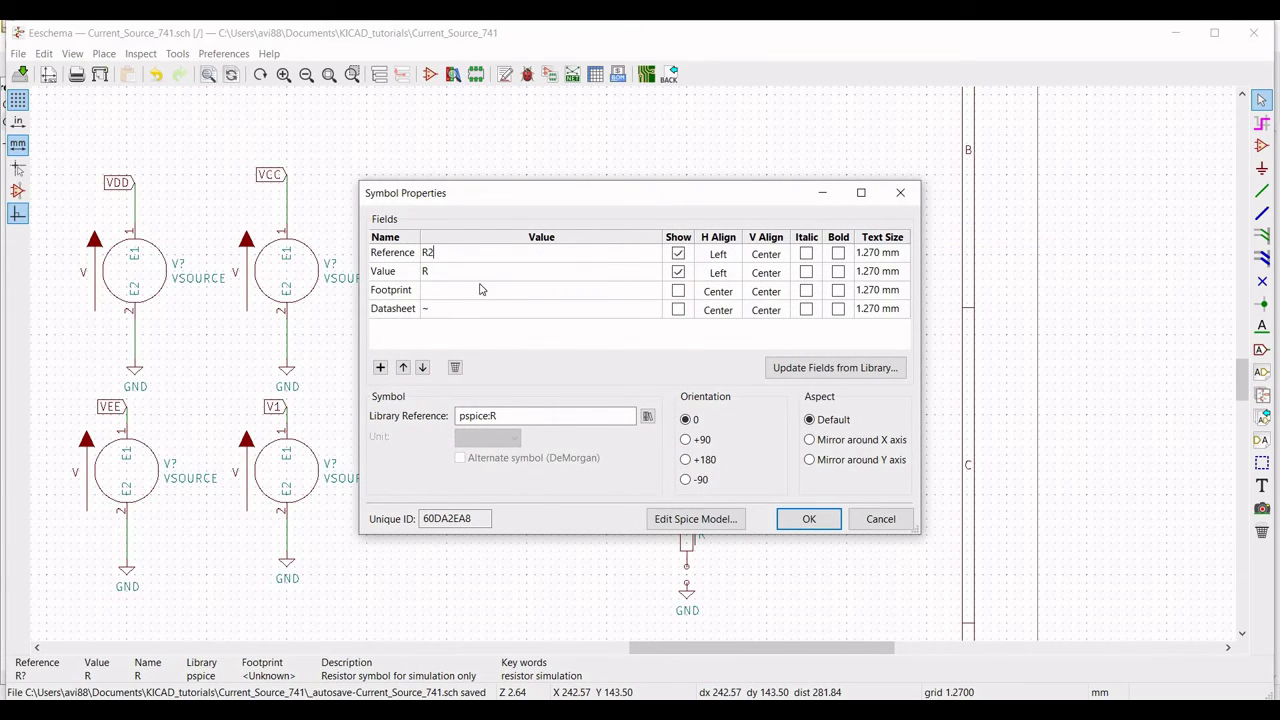
pyautogui.click(473, 278)
pyautogui.write('40')
pyautogui.click(808, 518)
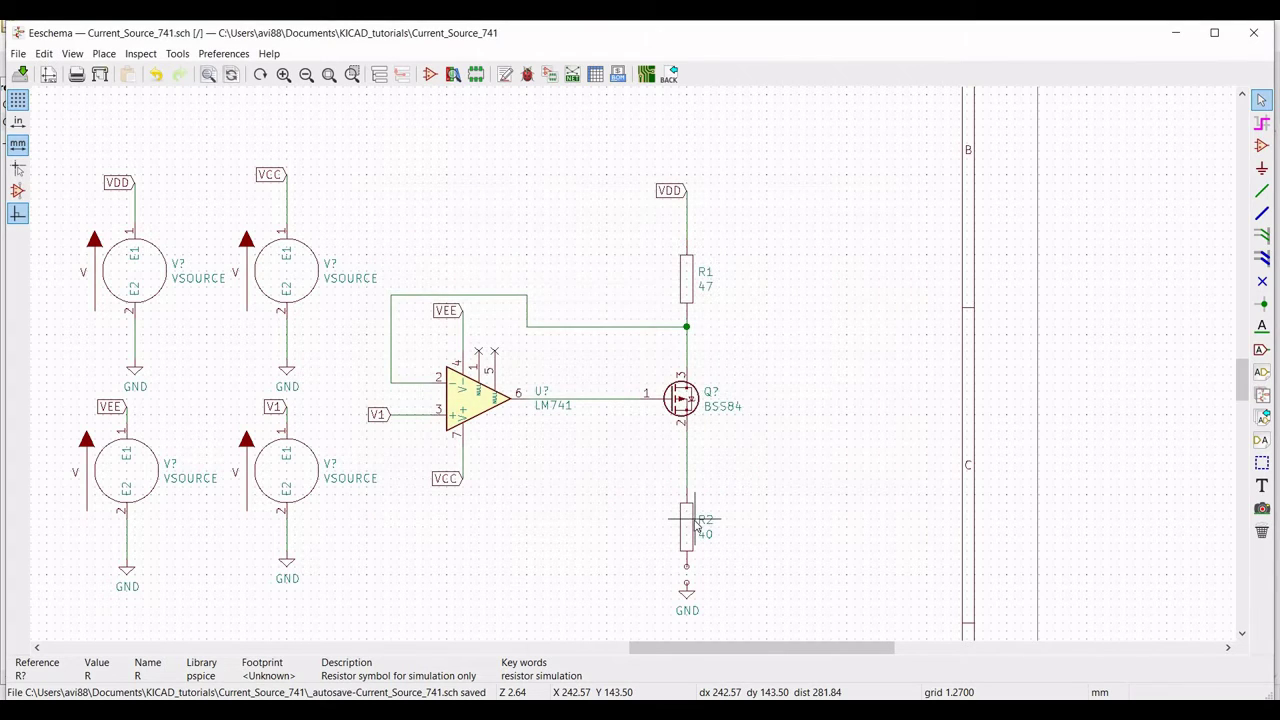
# Step: Set the reference of the voltage source wired to the VDD label to VDD and its value to 12
pyautogui.click(142, 272)
pyautogui.rightClick(142, 272)
pyautogui.moveTo(233, 344)
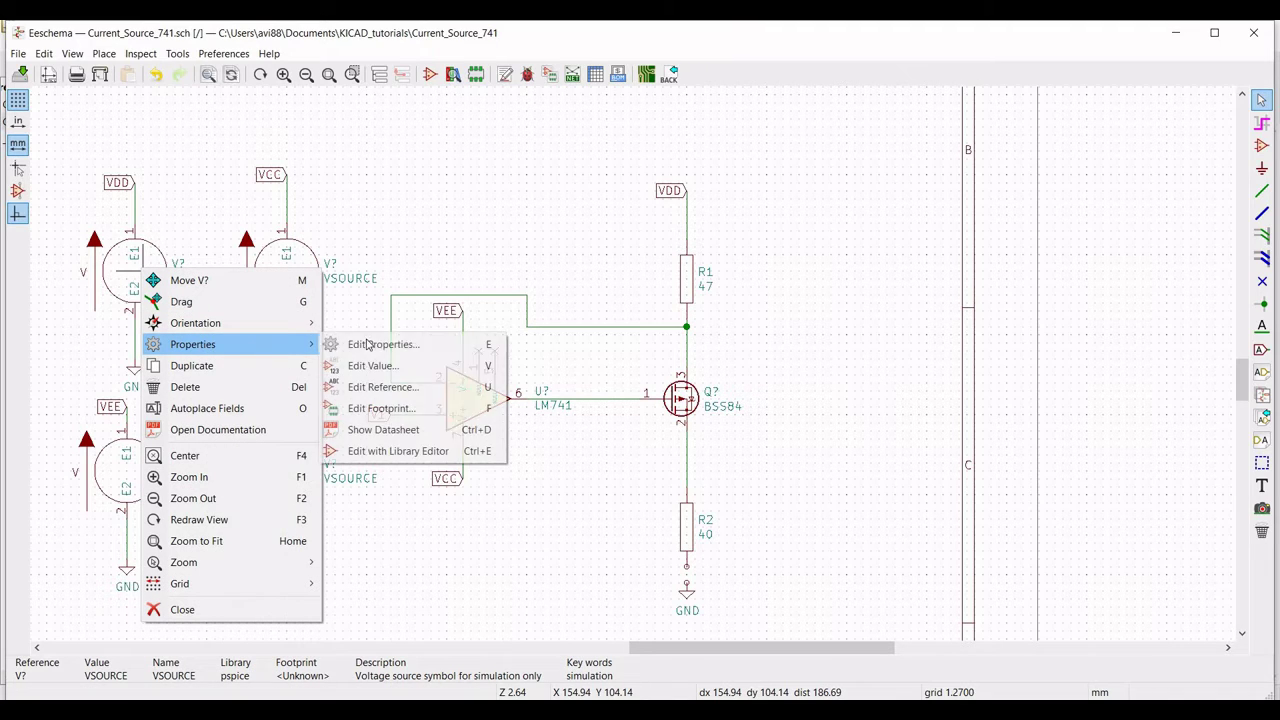
pyautogui.click(370, 345)
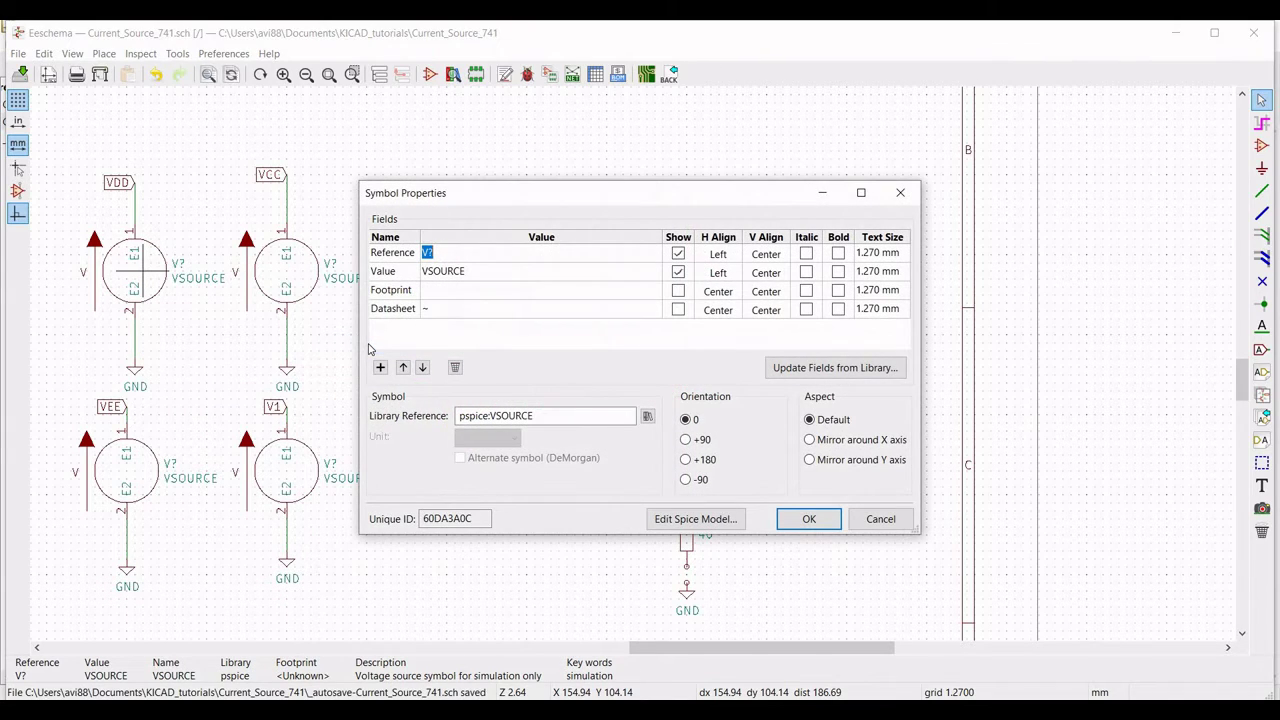
pyautogui.write('VDD')
pyautogui.click(437, 274)
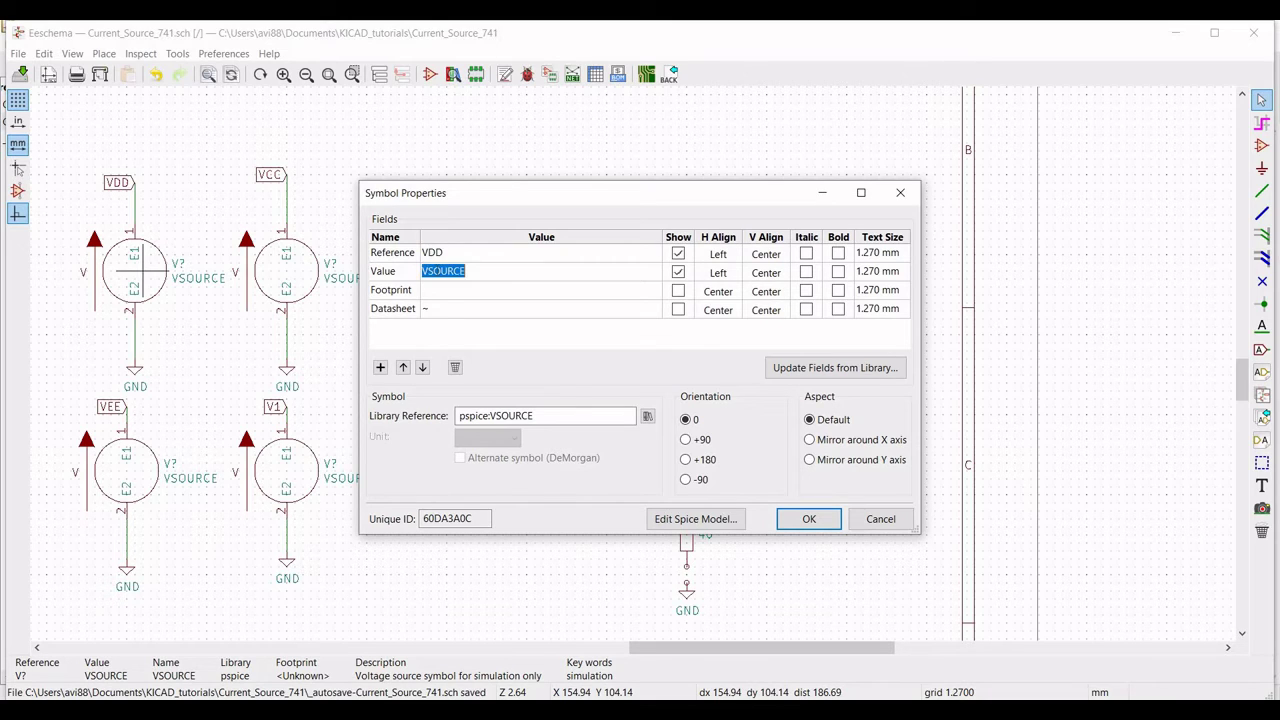
pyautogui.write('12')
# Step: Give the VDD source a Spice model with a DC voltage of 12 and apply its symbol properties
pyautogui.click(680, 524)
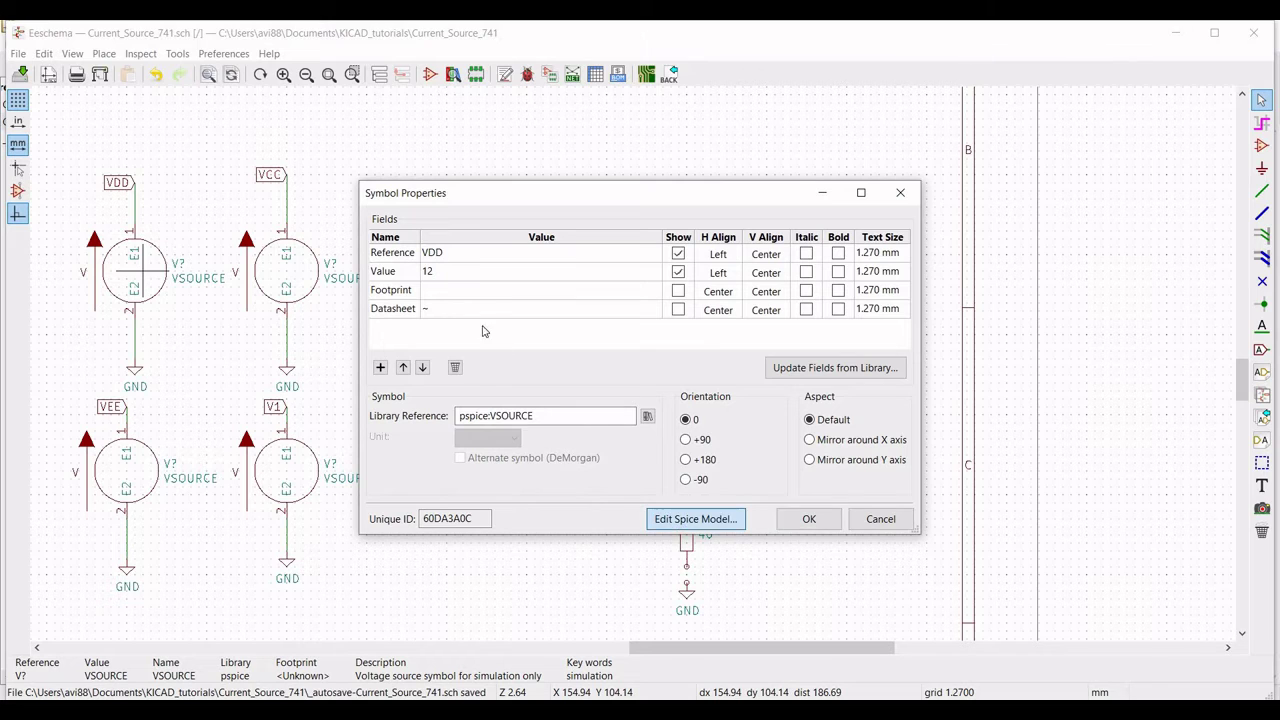
pyautogui.write('12')
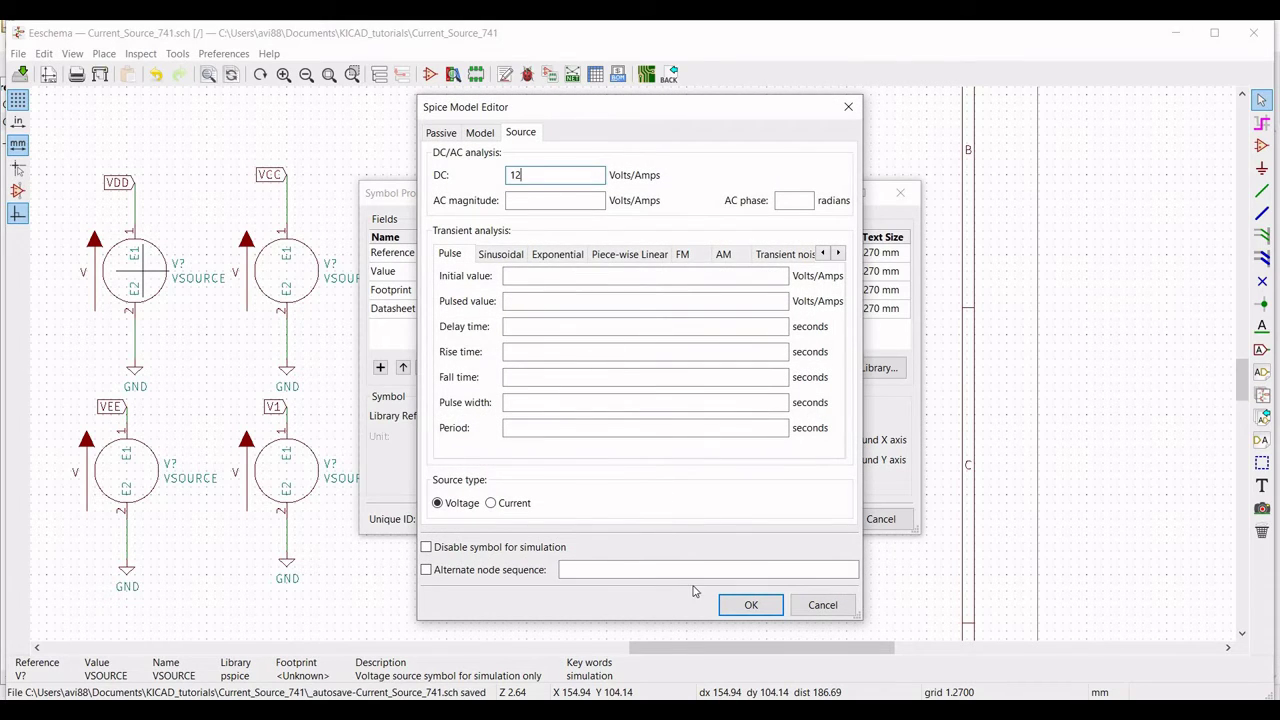
pyautogui.click(750, 604)
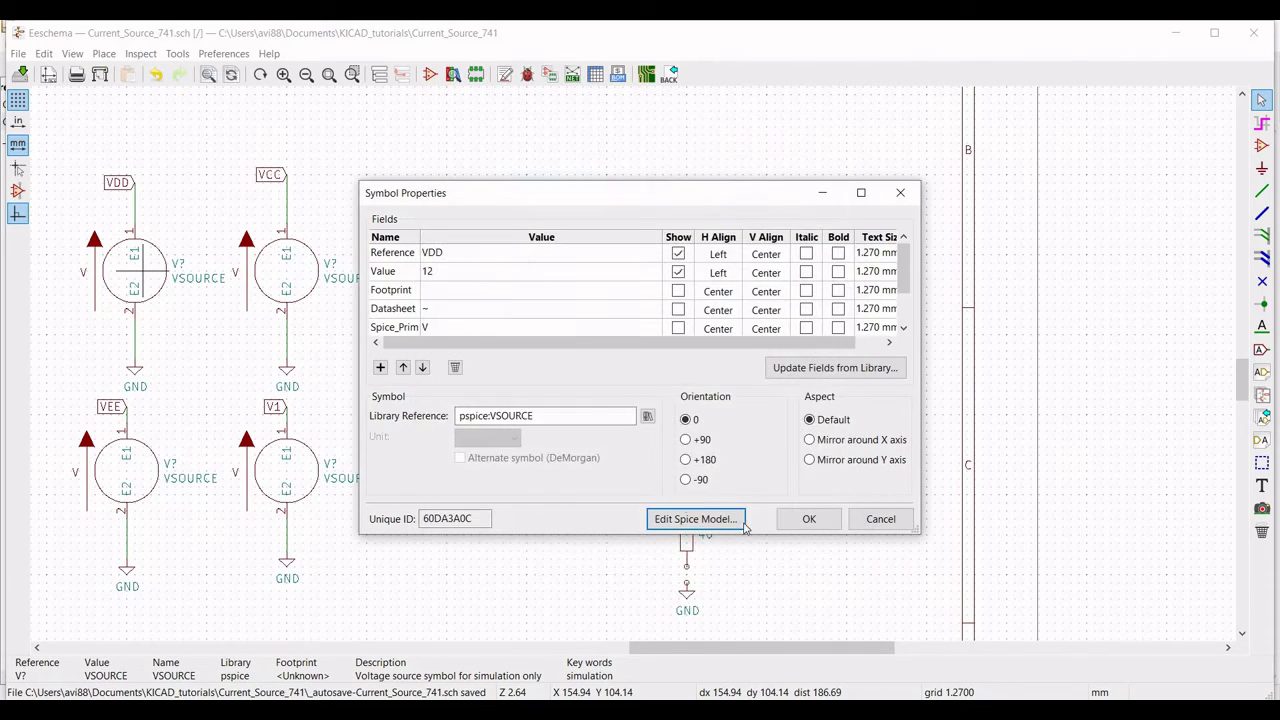
pyautogui.click(808, 518)
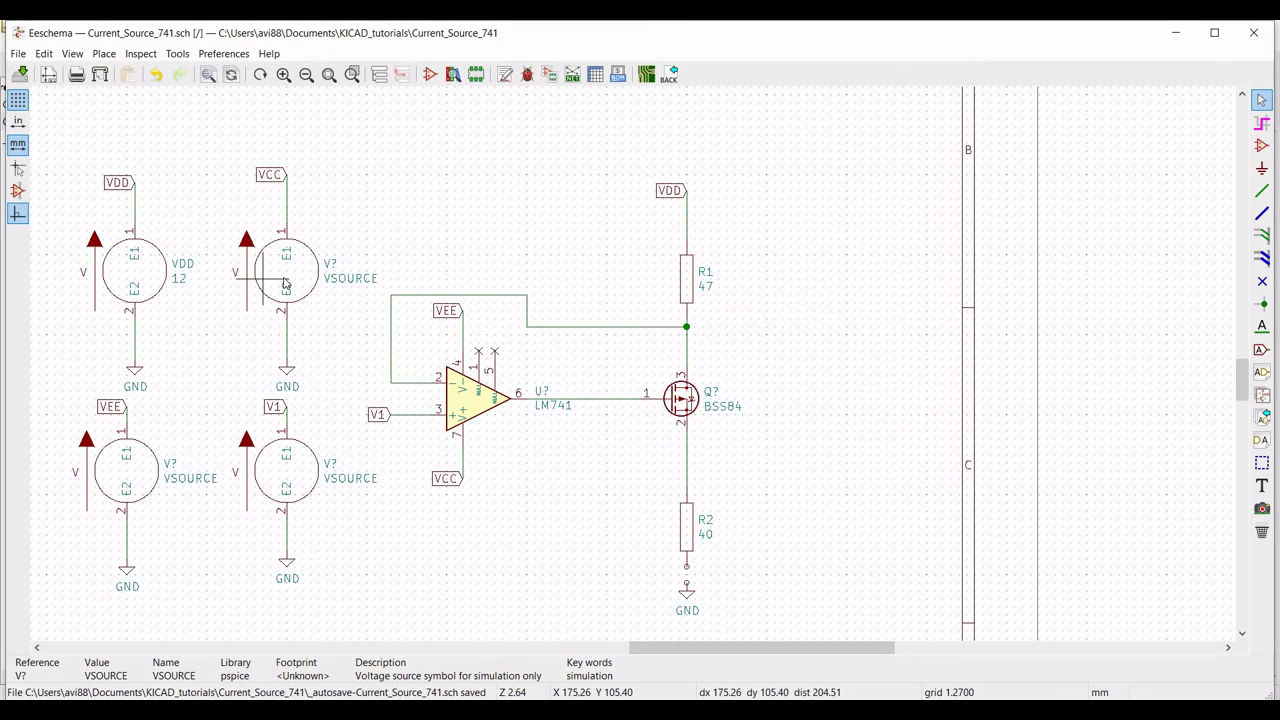
# Step: Set the reference of the voltage source wired to the VCC label to VCC and its value to 12
pyautogui.rightClick(285, 279)
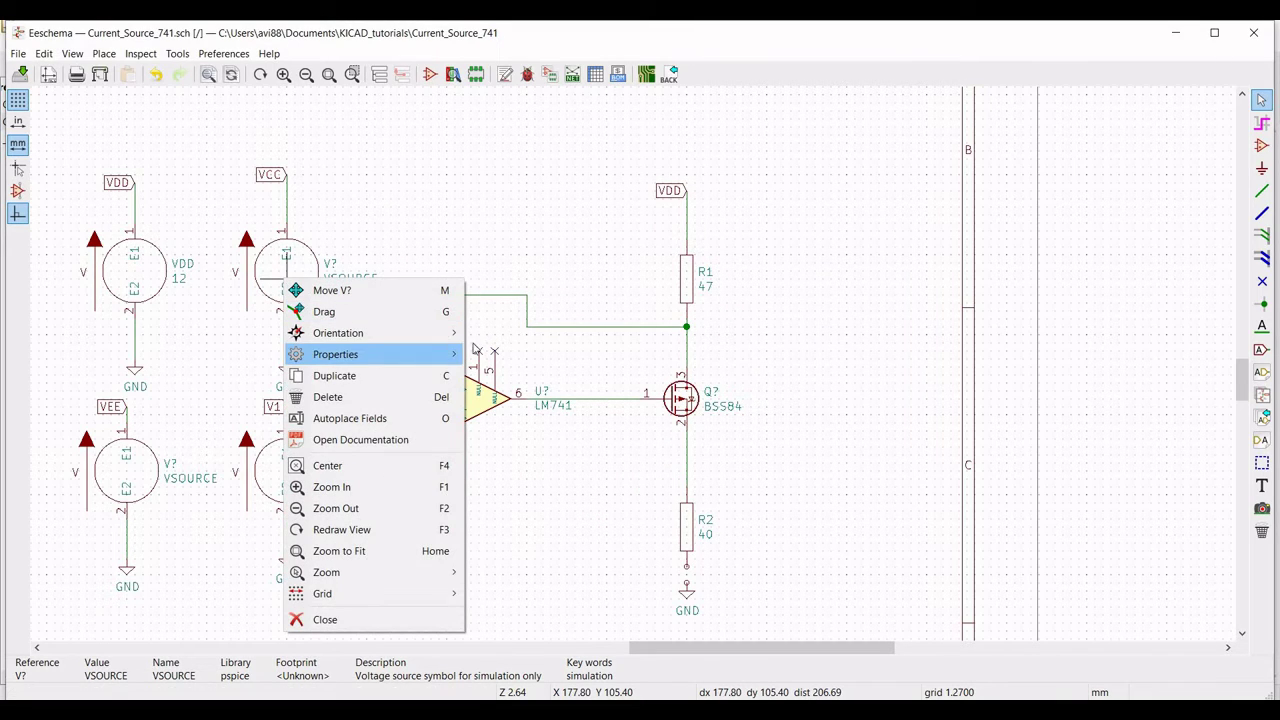
pyautogui.moveTo(340, 354)
pyautogui.click(516, 353)
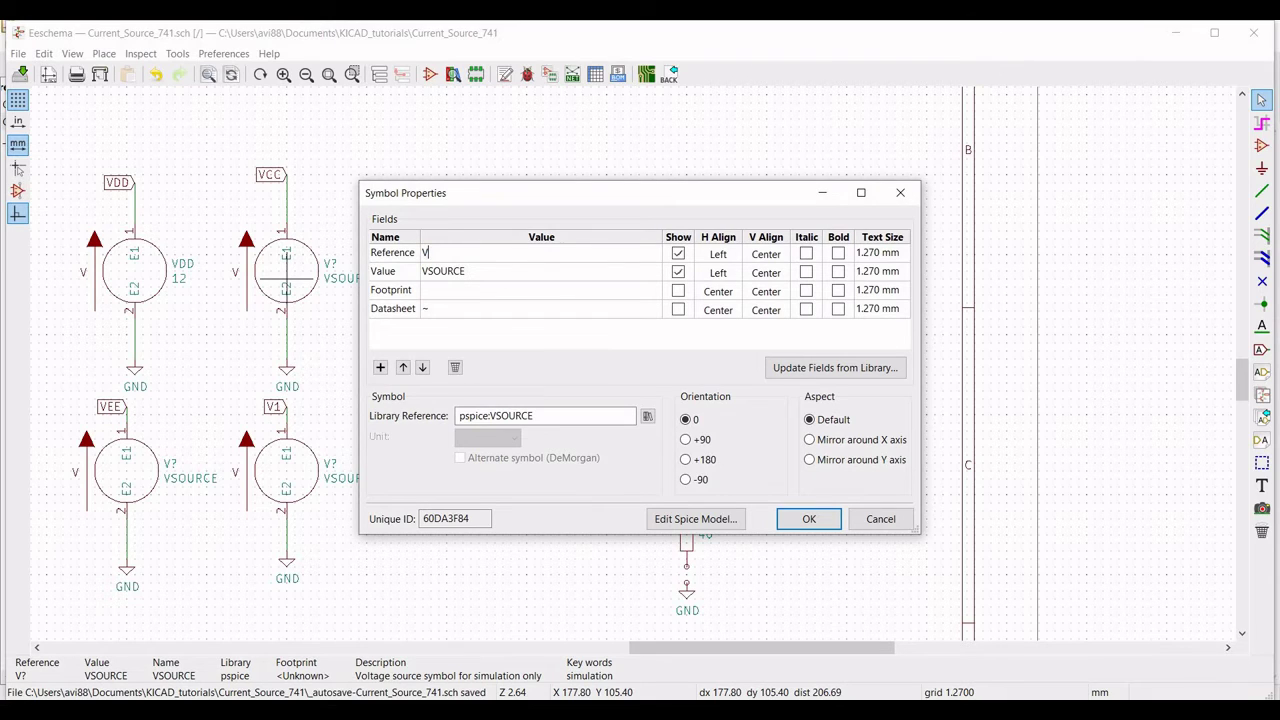
pyautogui.write('VCC')
pyautogui.click(448, 278)
pyautogui.write('12')
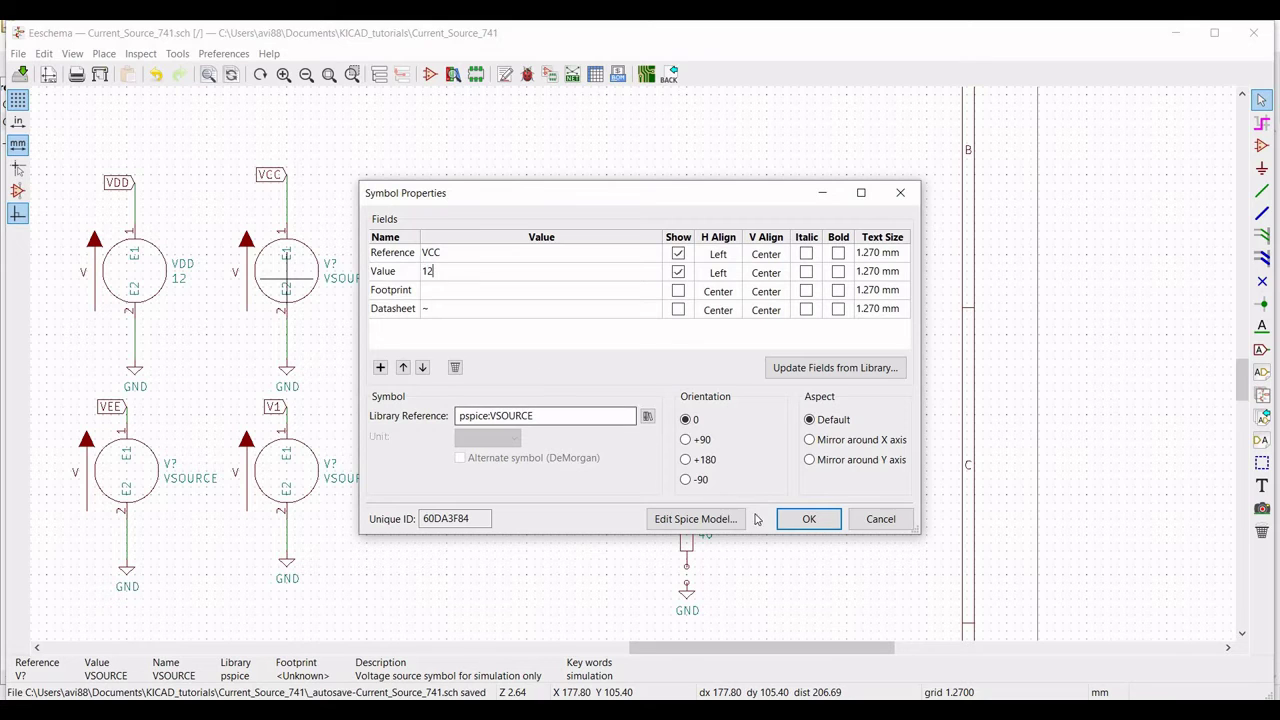
# Step: Give the VCC source a Spice model with a DC voltage of 12 and apply its symbol properties
pyautogui.click(695, 518)
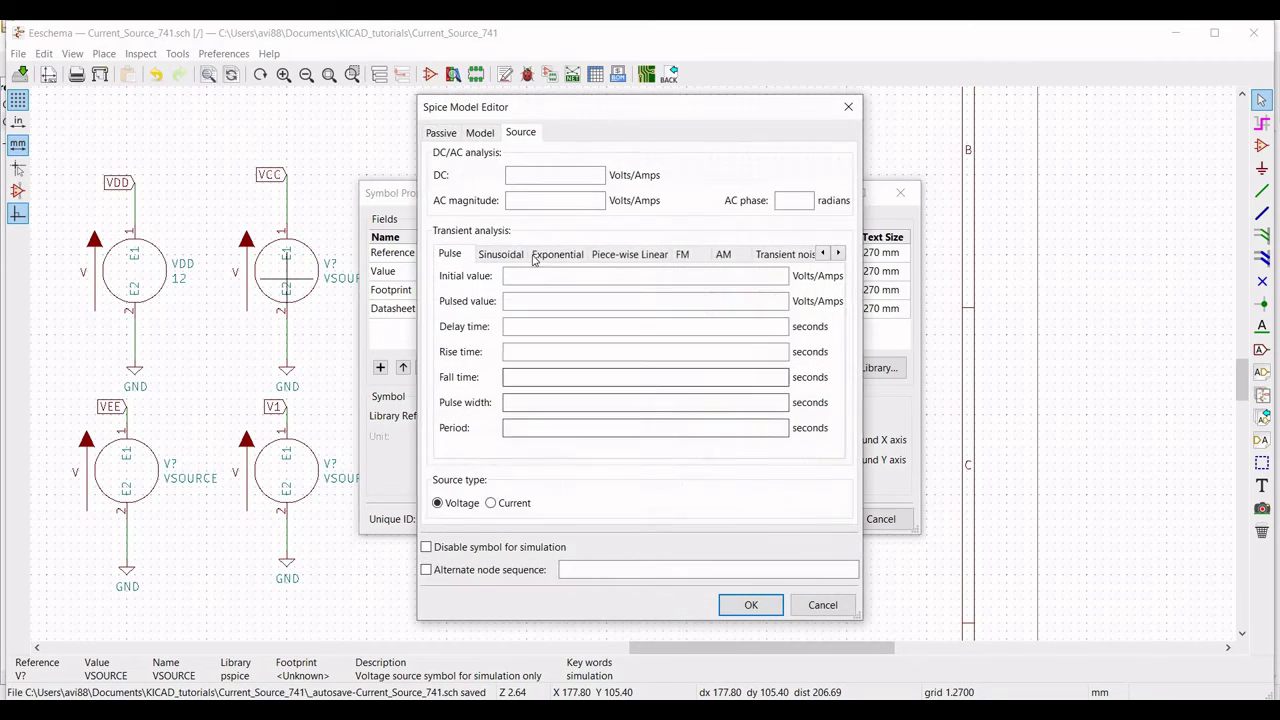
pyautogui.click(513, 176)
pyautogui.write('12')
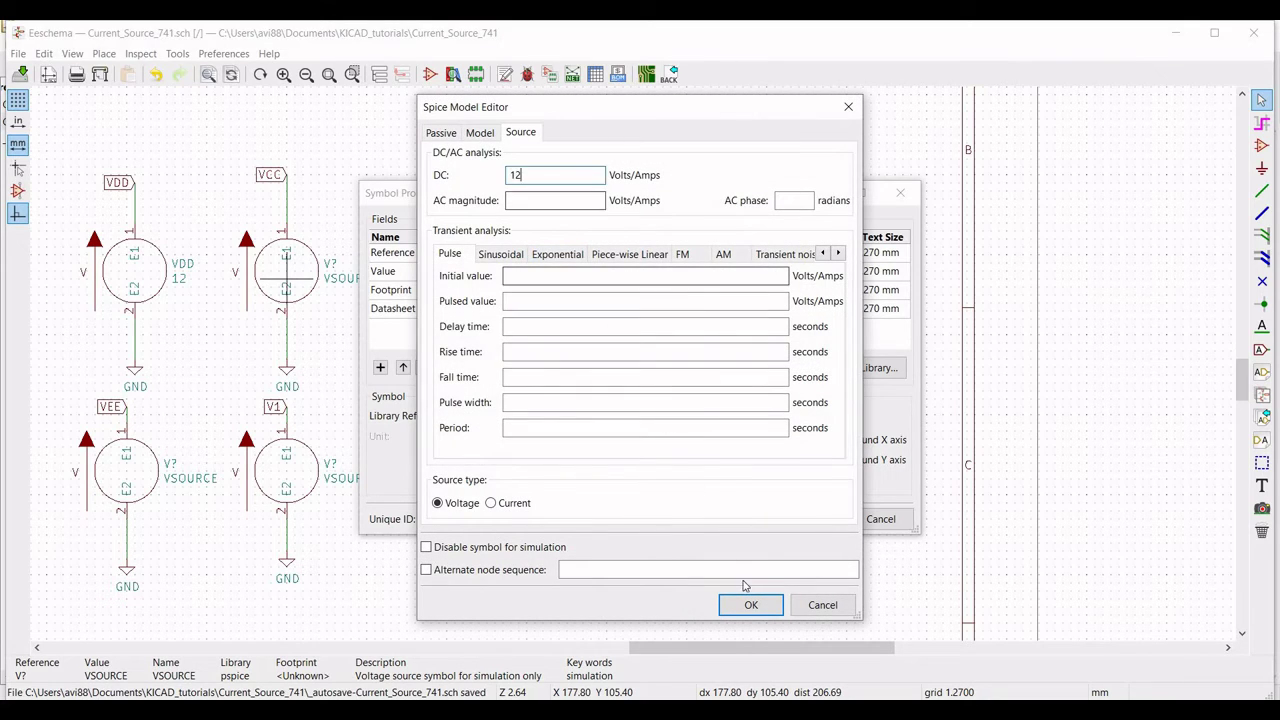
pyautogui.click(751, 604)
pyautogui.click(807, 520)
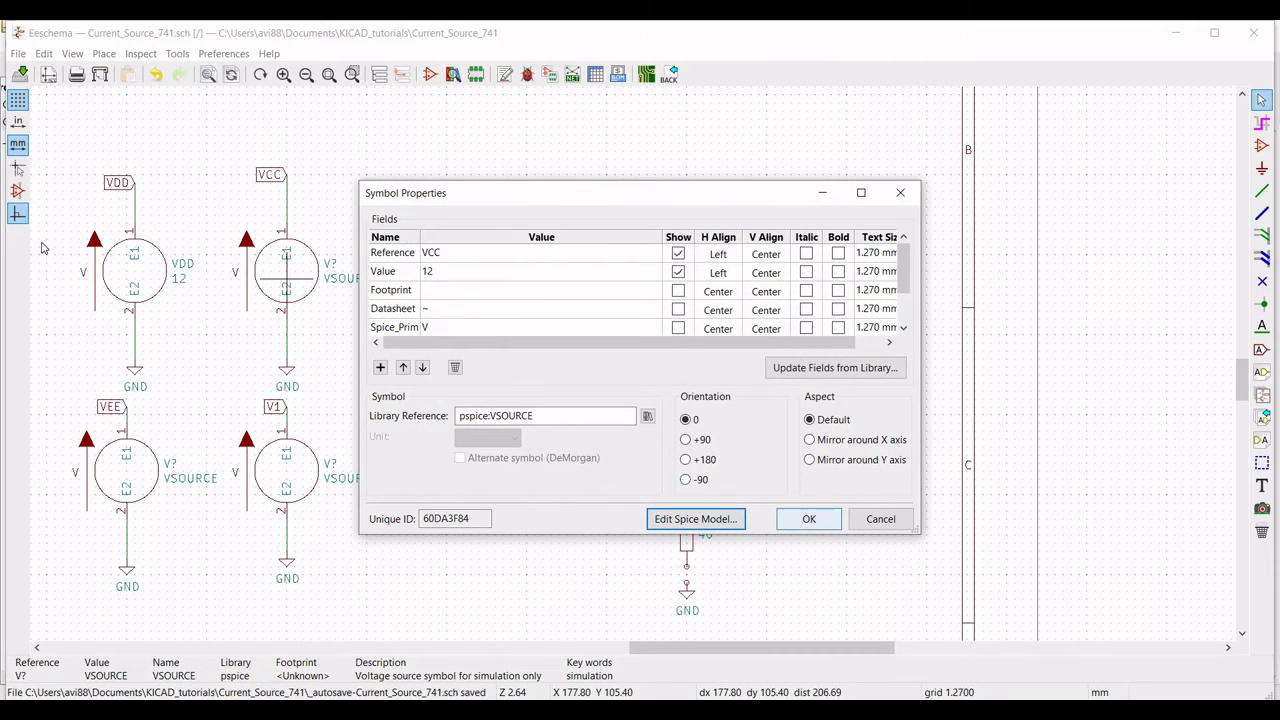
# Step: Set the reference of the voltage source wired to the VEE label to VEE and its value to -12
pyautogui.rightClick(138, 472)
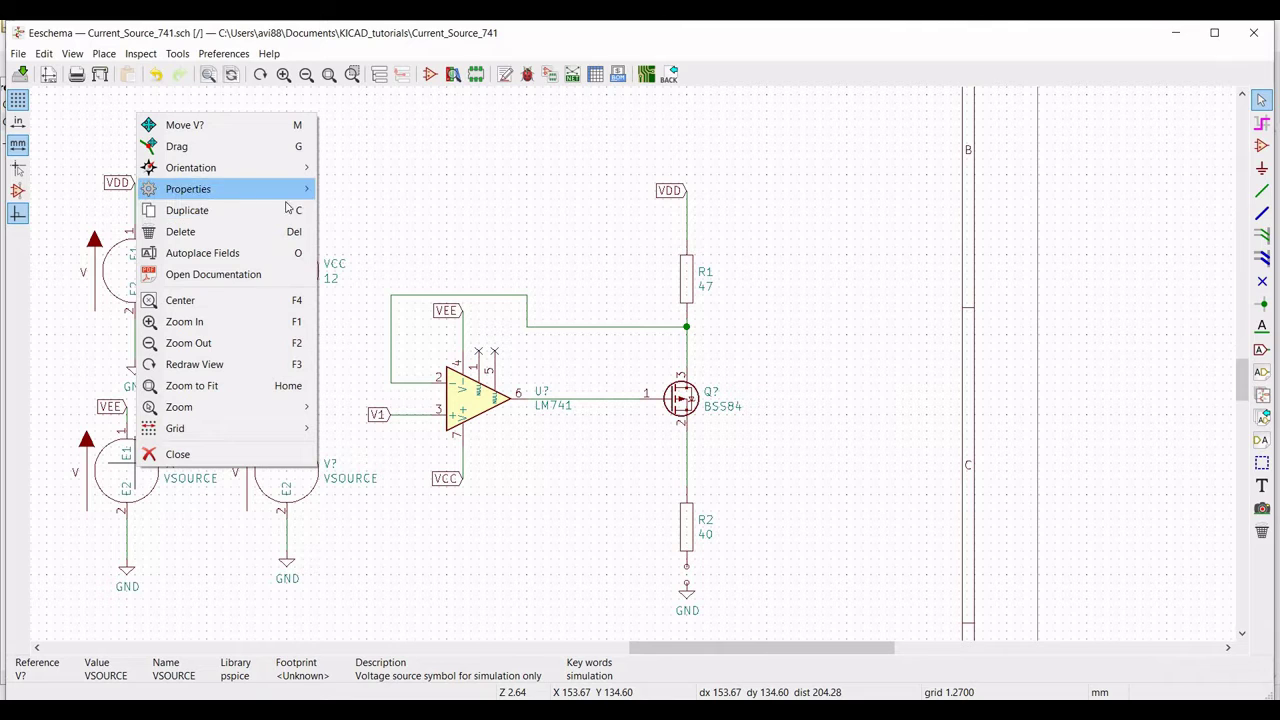
pyautogui.moveTo(250, 189)
pyautogui.click(353, 190)
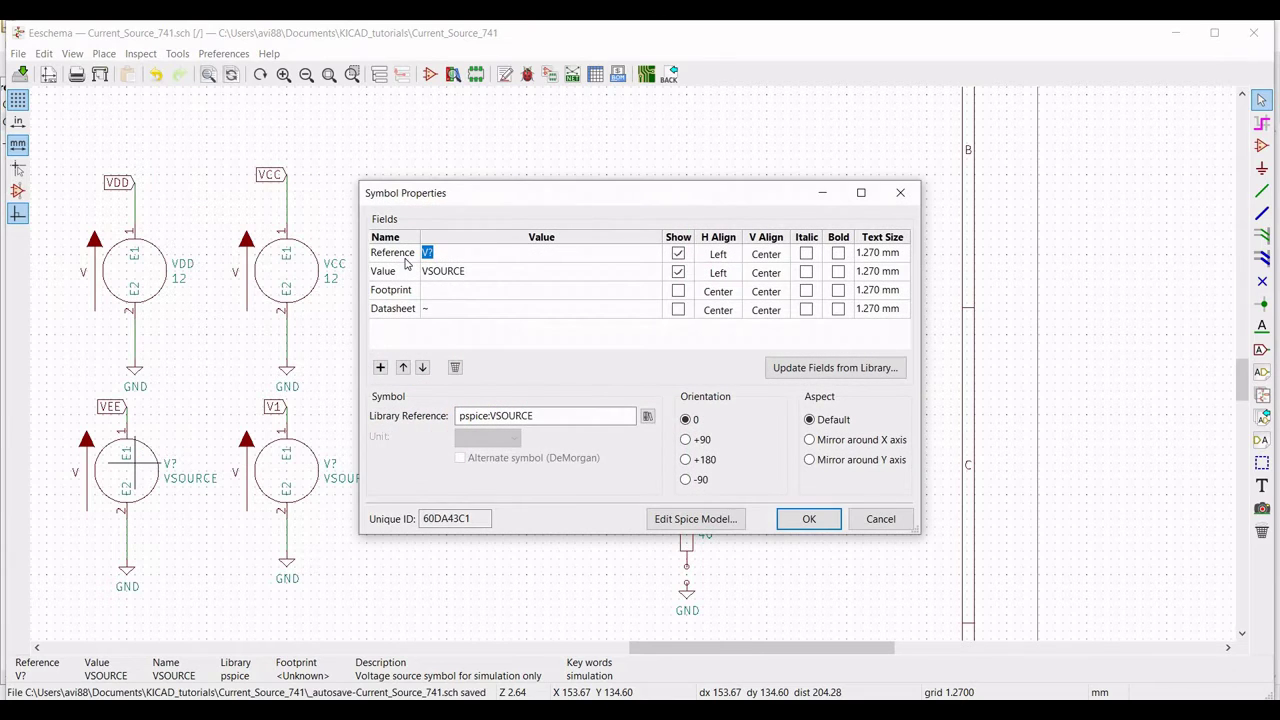
pyautogui.write('VEE')
pyautogui.click(437, 272)
pyautogui.write('-12')
# Step: Give the VEE source a Spice model with a DC voltage of -12 and apply its symbol properties
pyautogui.click(693, 518)
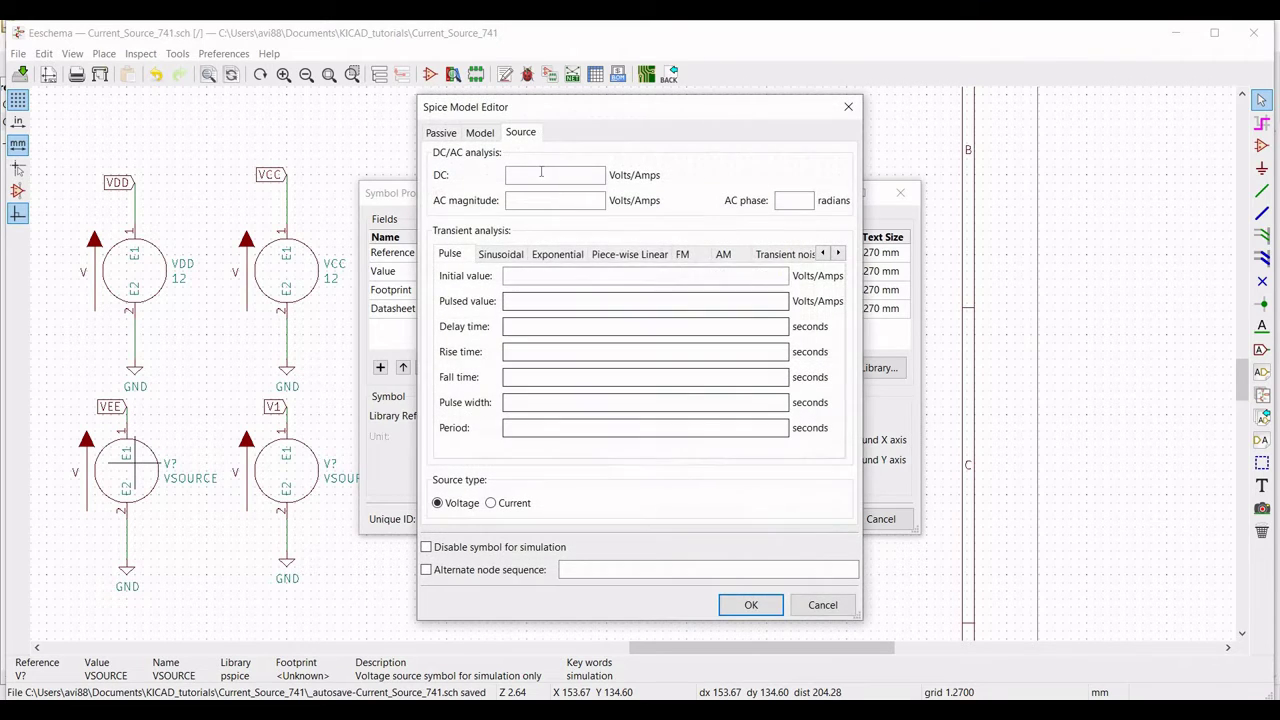
pyautogui.click(540, 174)
pyautogui.write('-12')
pyautogui.click(749, 604)
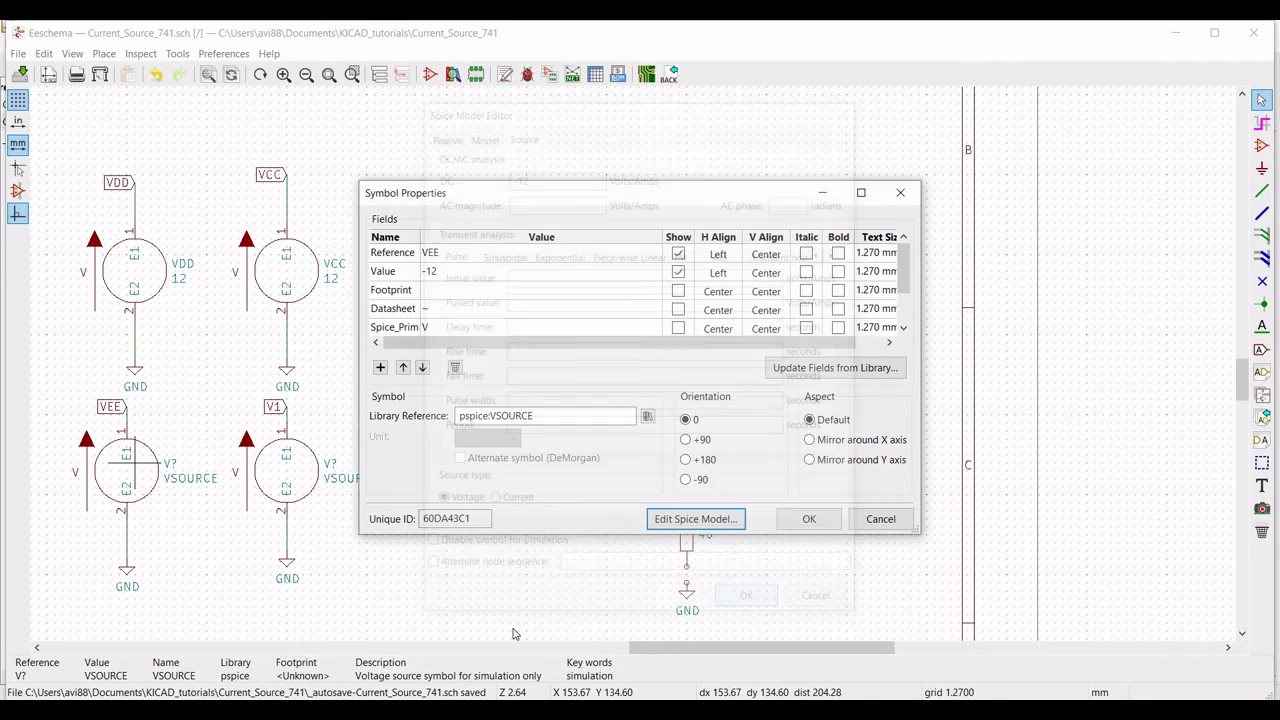
pyautogui.click(809, 518)
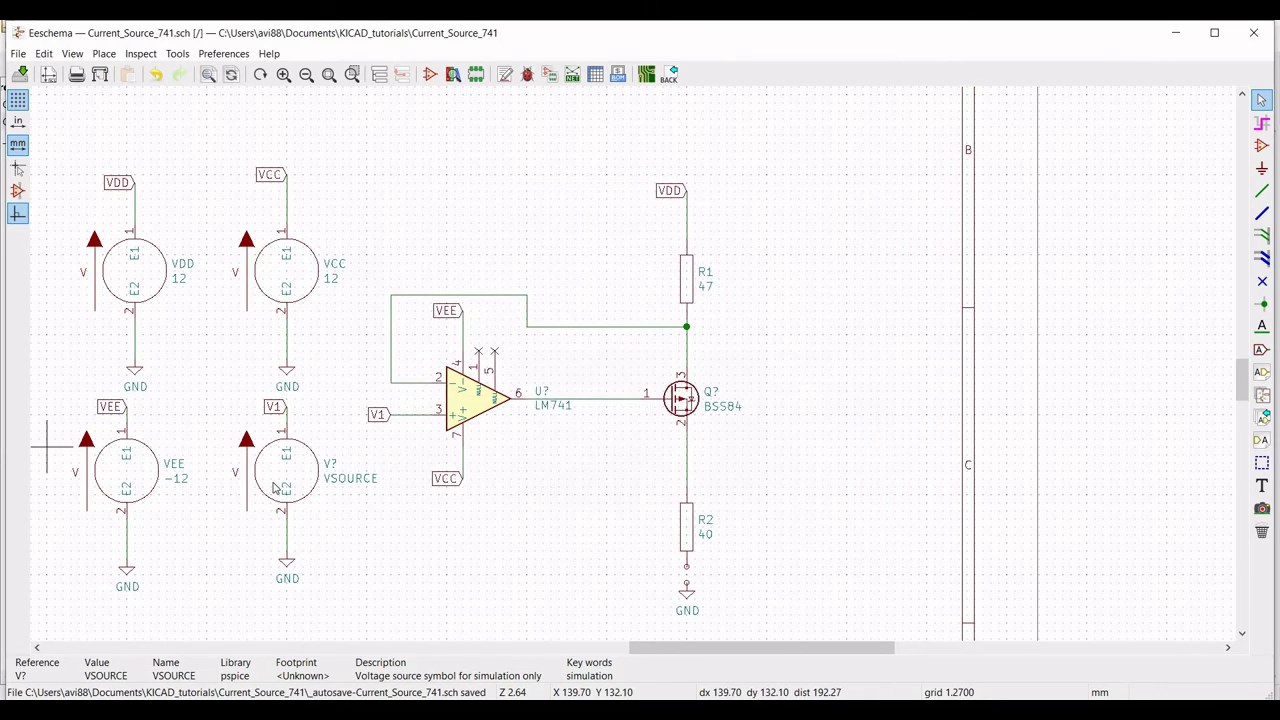
# Step: Set the reference of the voltage source wired to the V1 label to V1 and its value to 6
pyautogui.rightClick(304, 470)
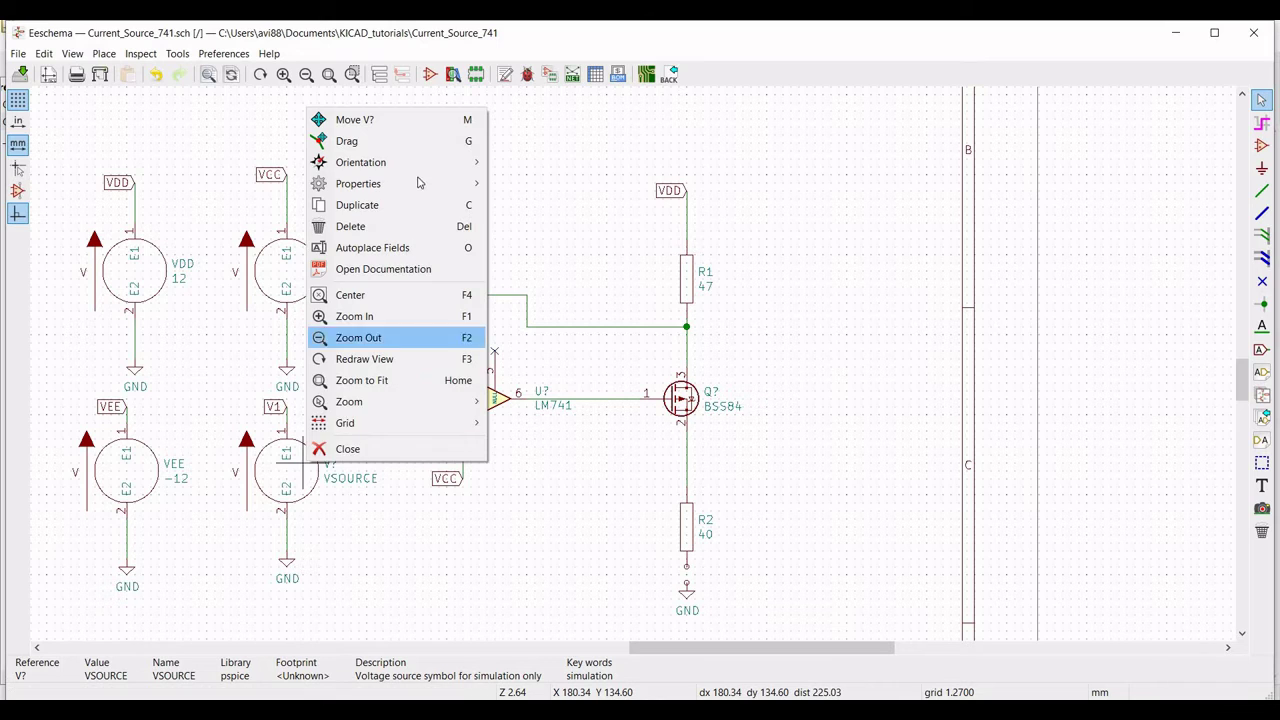
pyautogui.moveTo(420, 183)
pyautogui.click(519, 187)
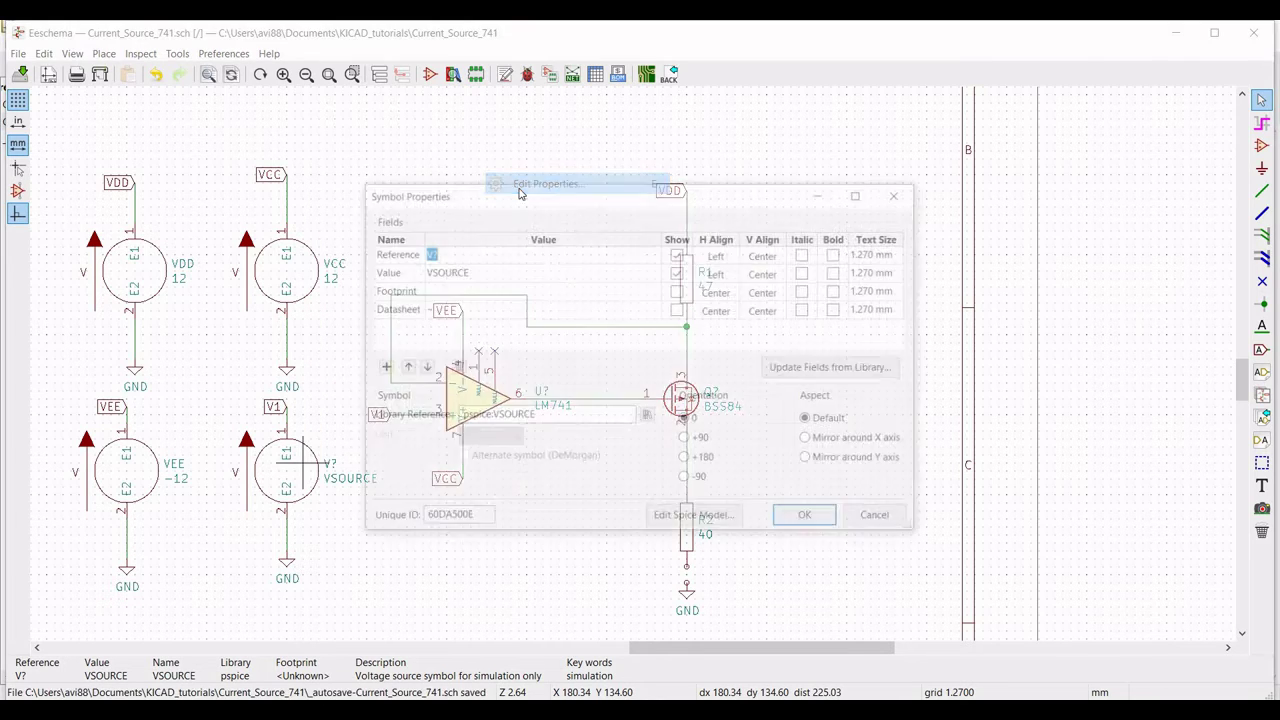
pyautogui.write('1')
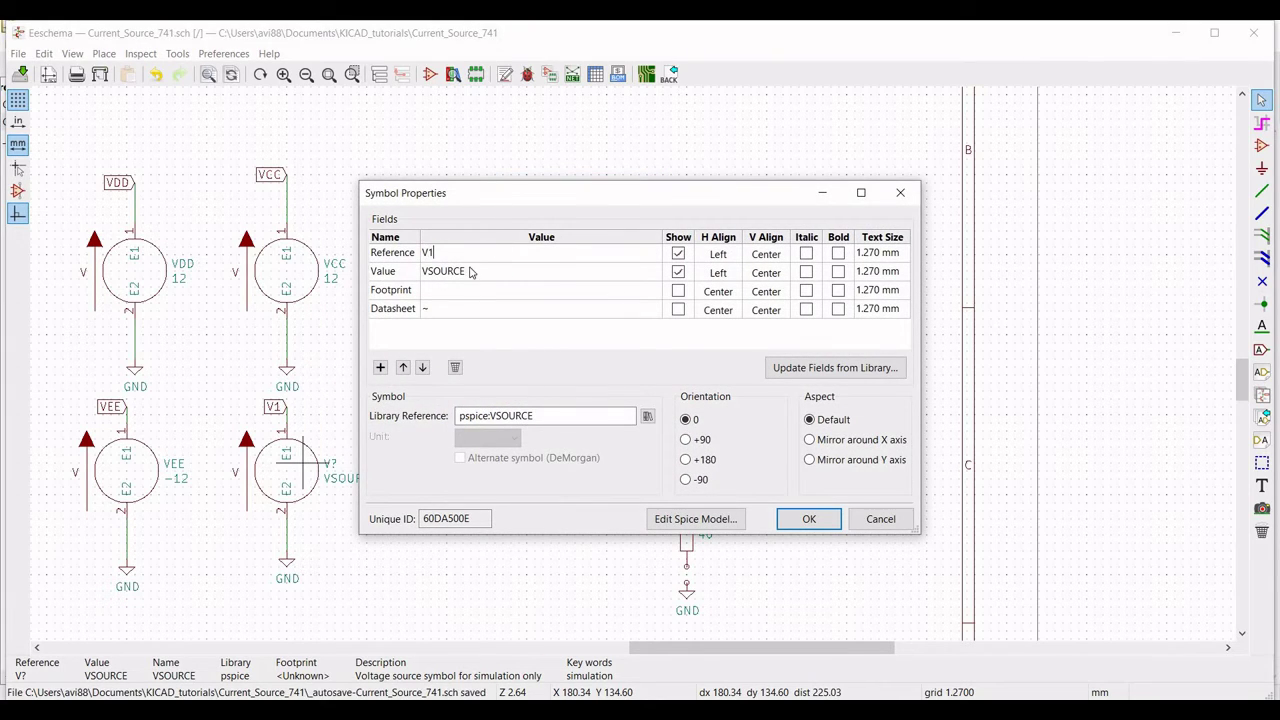
pyautogui.click(466, 272)
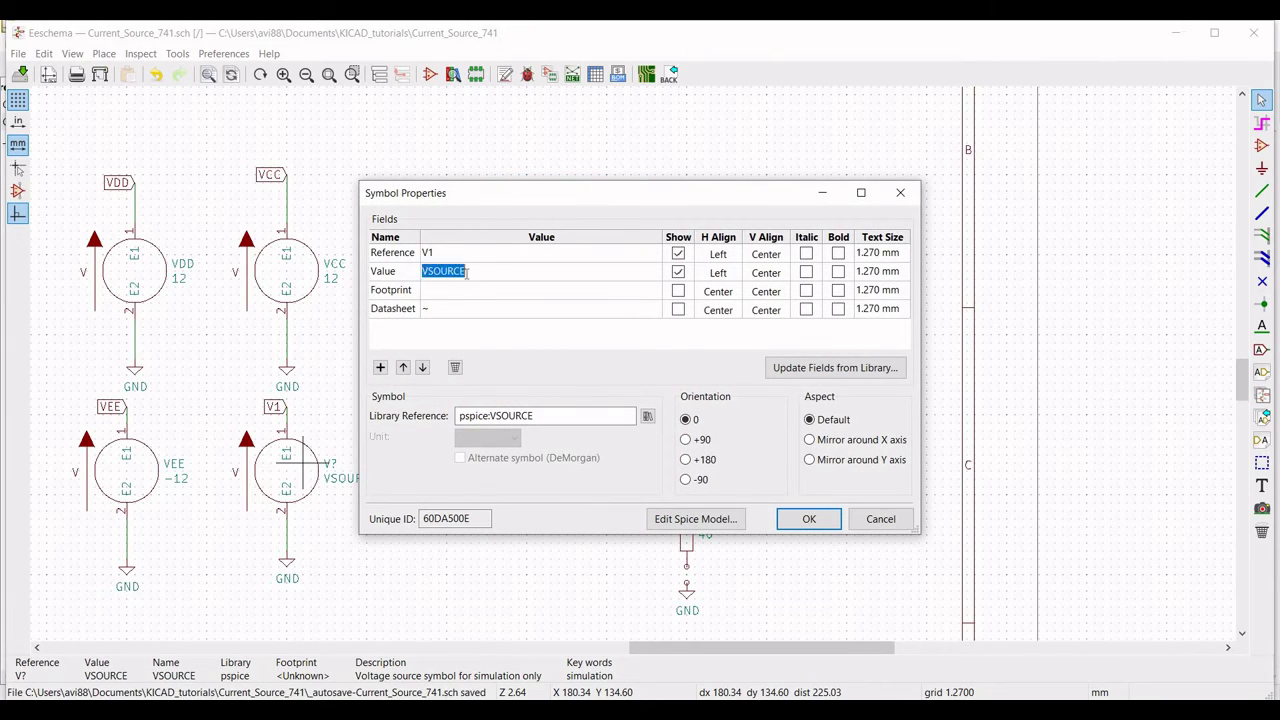
# Step: Give the V1 source a Spice model with a DC voltage of 6 and apply its symbol properties
pyautogui.click(695, 518)
pyautogui.click(540, 176)
pyautogui.write('6')
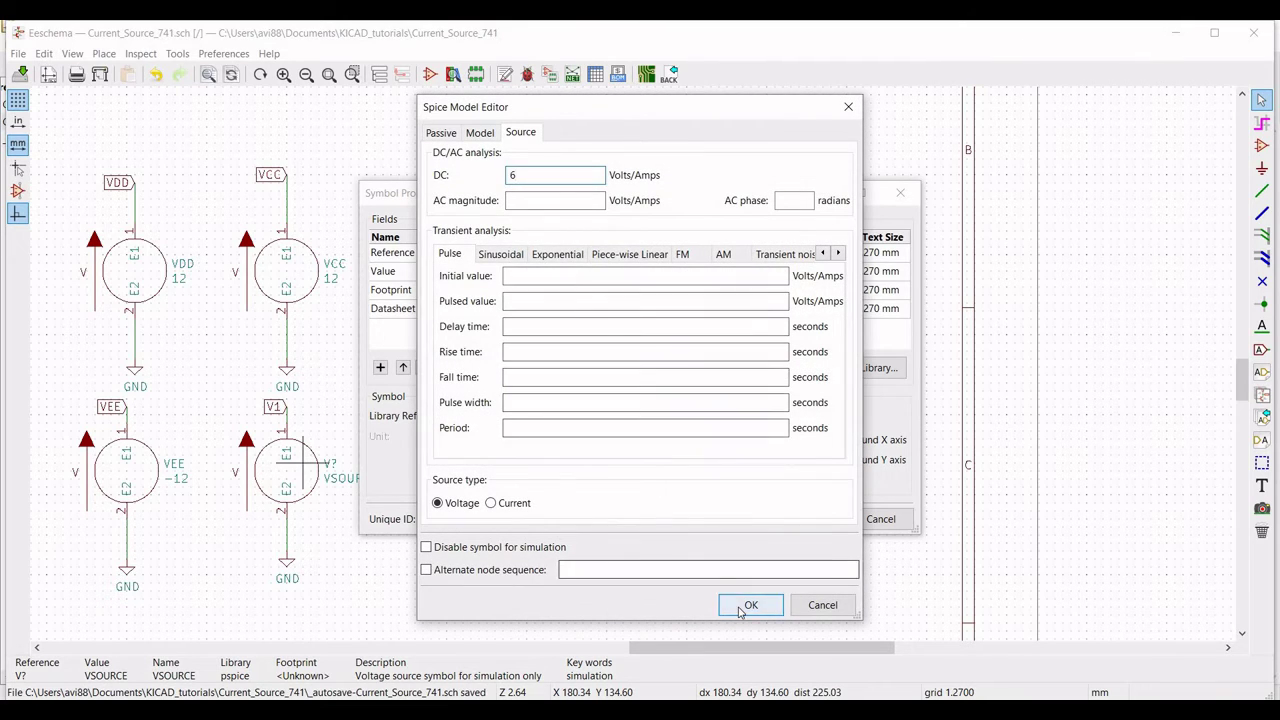
pyautogui.click(751, 605)
pyautogui.click(806, 519)
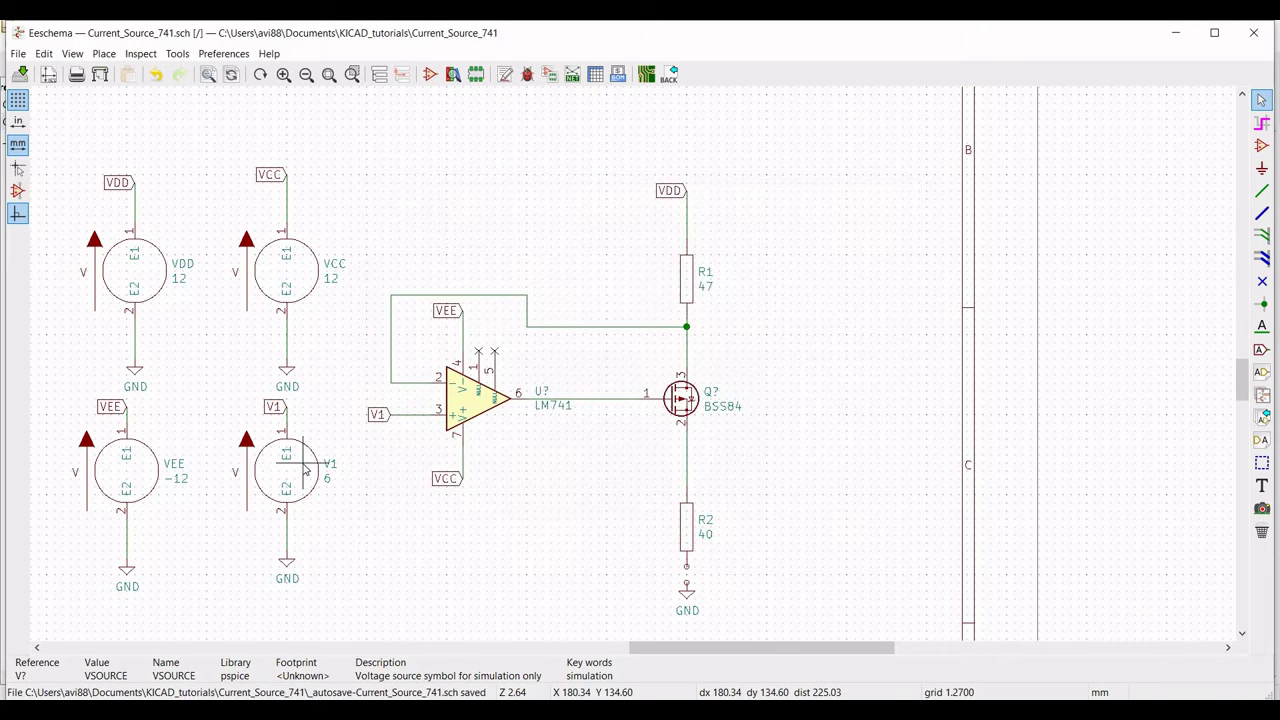
# Step: Set the LM741 op-amp's reference to U1 and open its Spice model for editing
pyautogui.rightClick(474, 401)
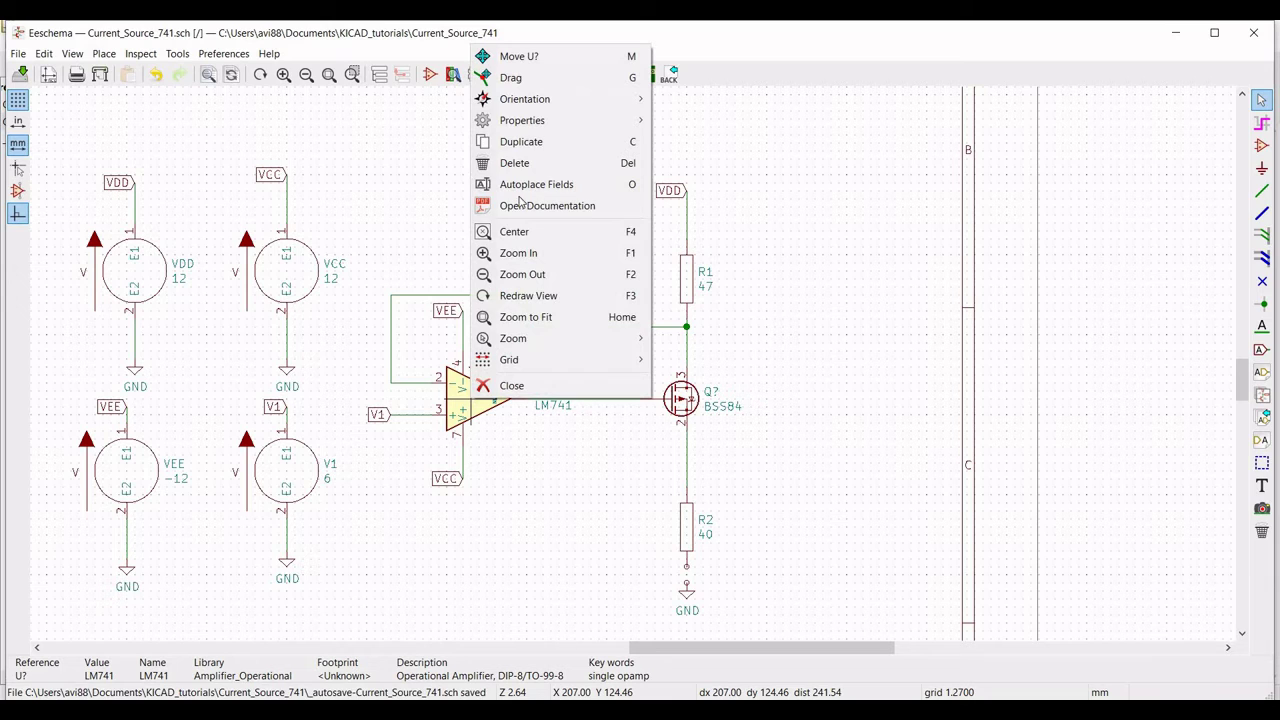
pyautogui.moveTo(548, 122)
pyautogui.click(711, 121)
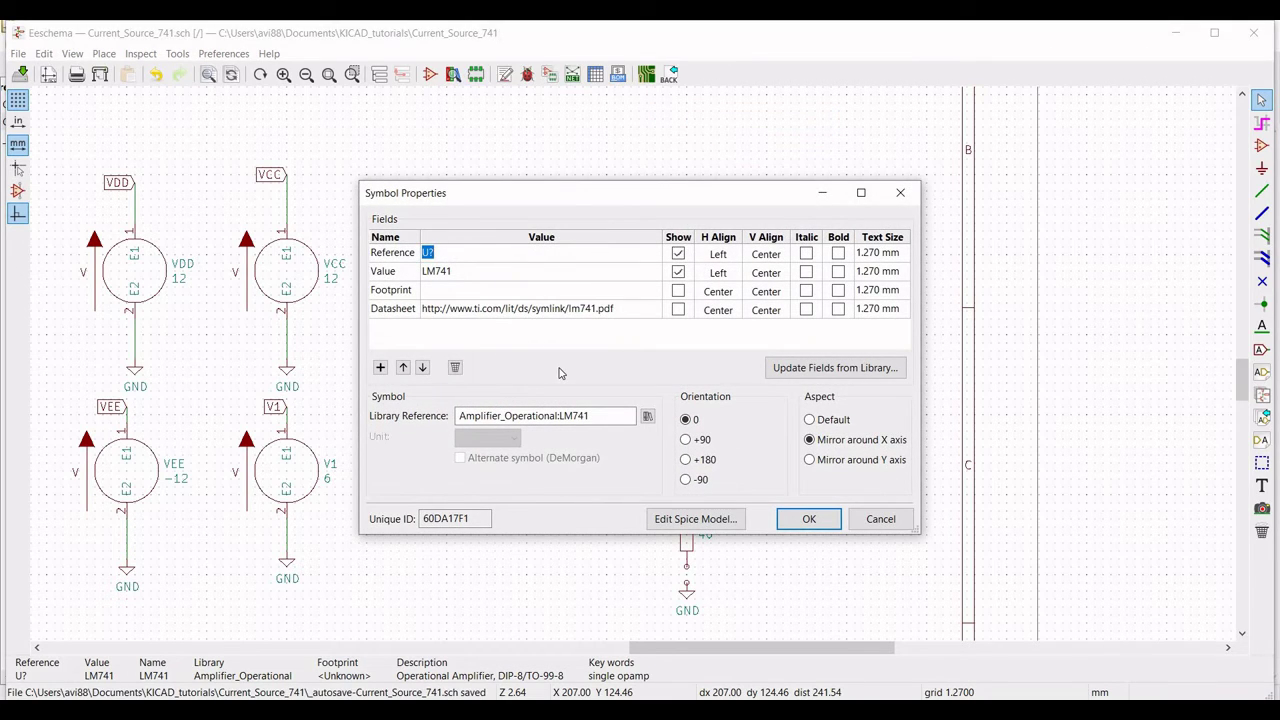
pyautogui.click(690, 519)
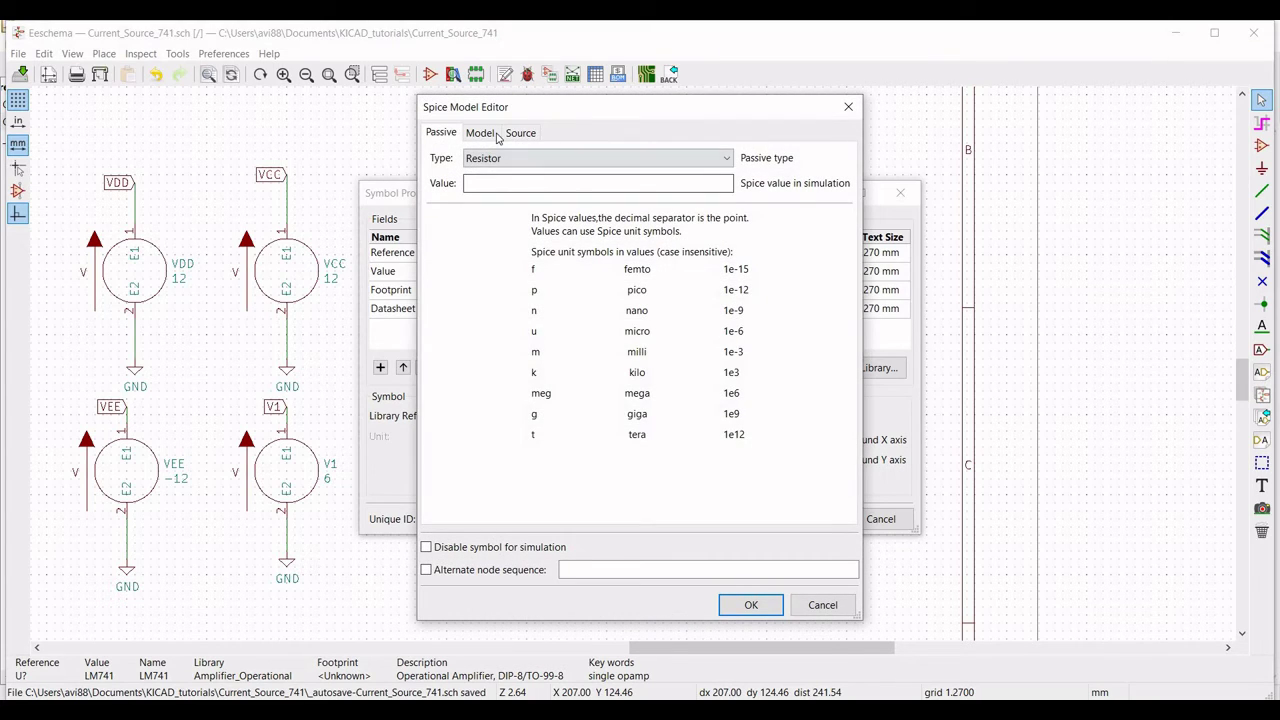
# Step: Load LM741.lib from the KICAD_tutorials Models folder and choose its LM741 model with type Subcircuit
pyautogui.click(482, 133)
pyautogui.click(785, 161)
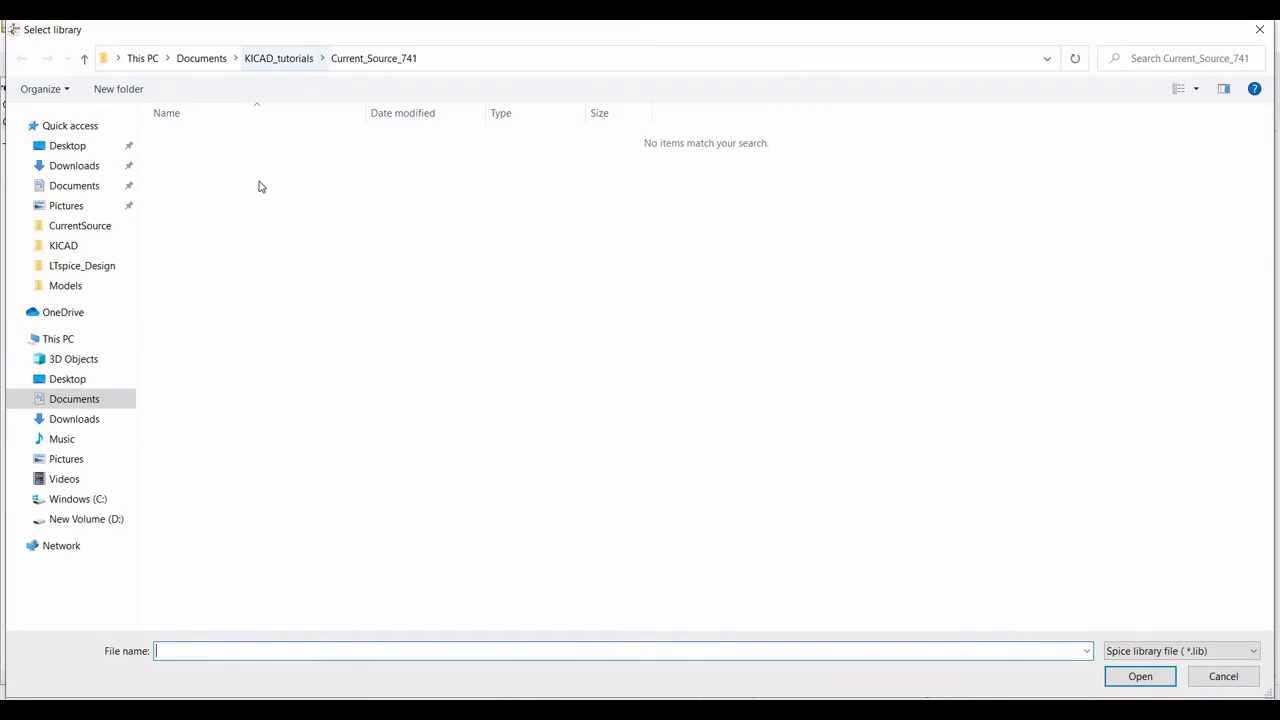
pyautogui.hotkey('alt', 'Up')
pyautogui.doubleClick(242, 262)
pyautogui.click(184, 198)
pyautogui.click(1137, 677)
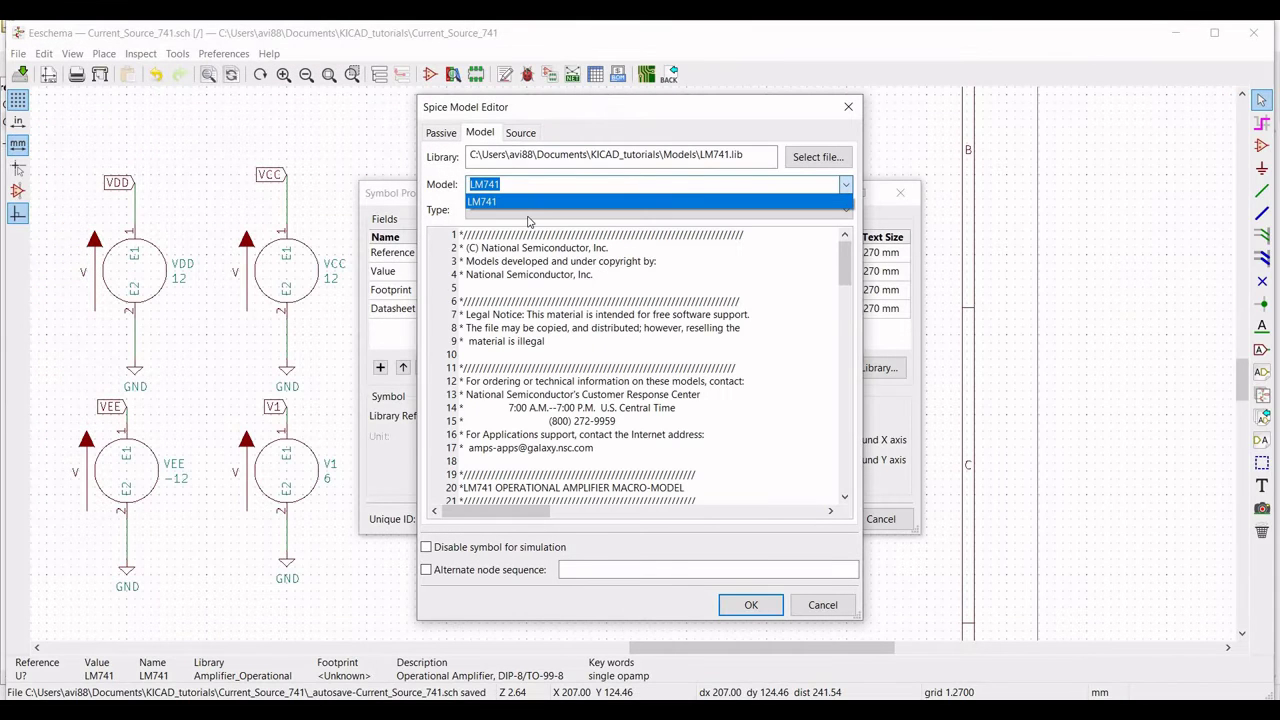
pyautogui.click(494, 203)
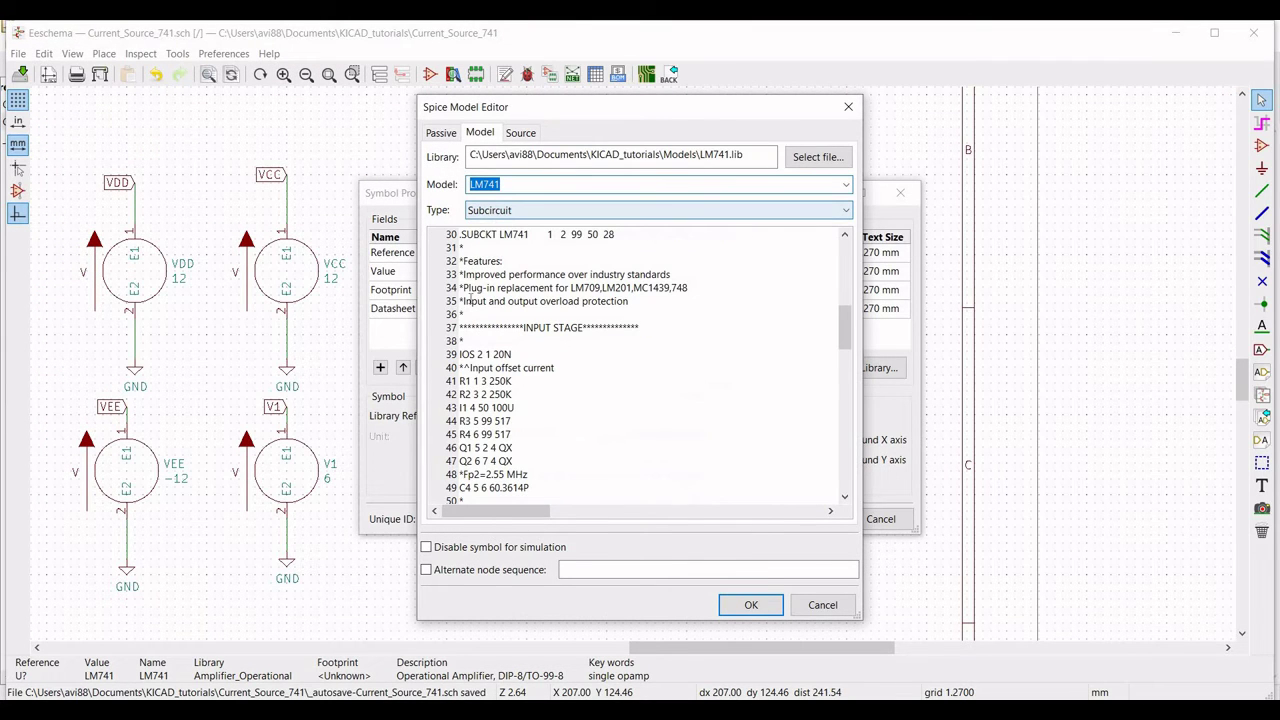
# Step: Enable the alternate node sequence 3 2 7 4 6 for the LM741 model and apply the symbol properties
pyautogui.click(445, 572)
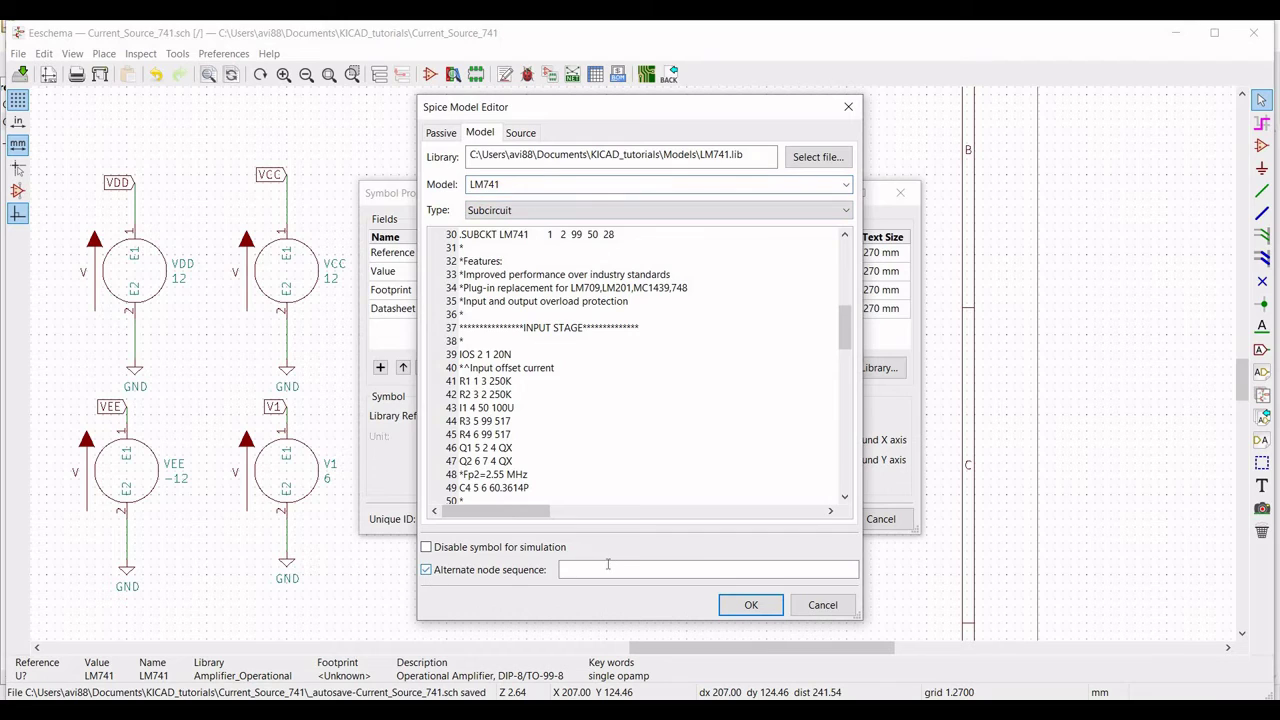
pyautogui.click(607, 567)
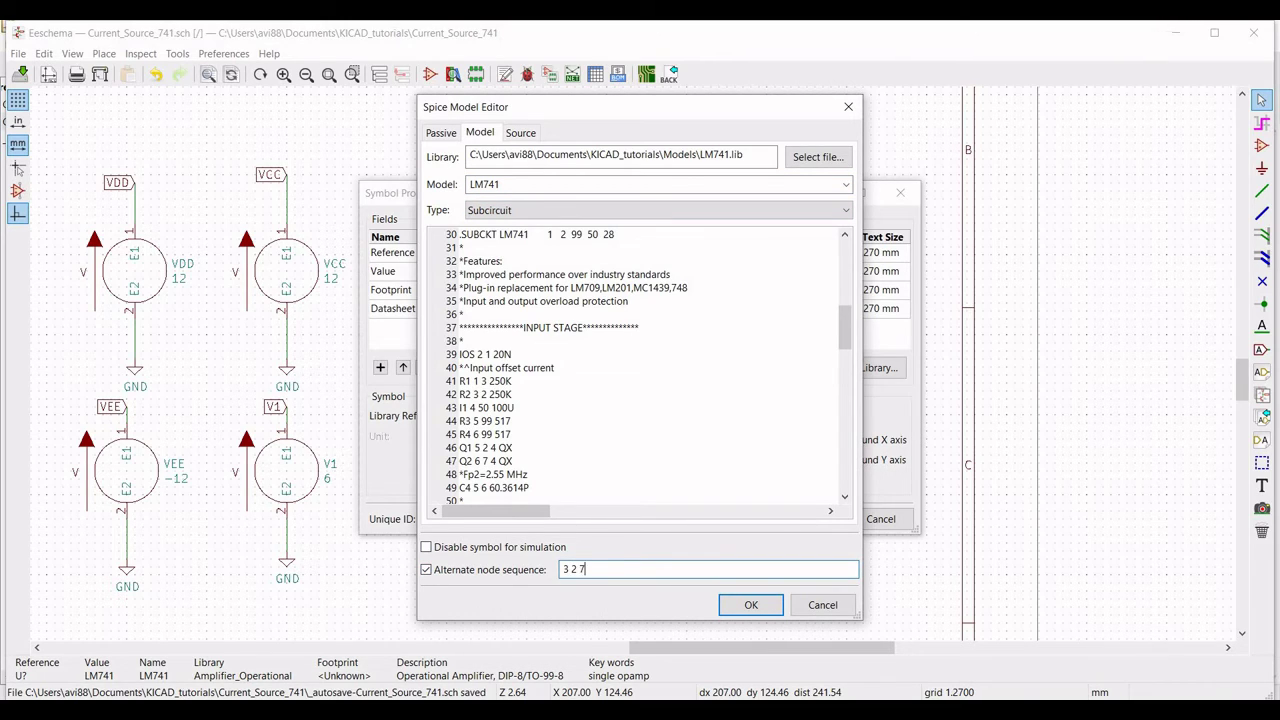
pyautogui.write('3 2 7 4 6')
pyautogui.click(750, 605)
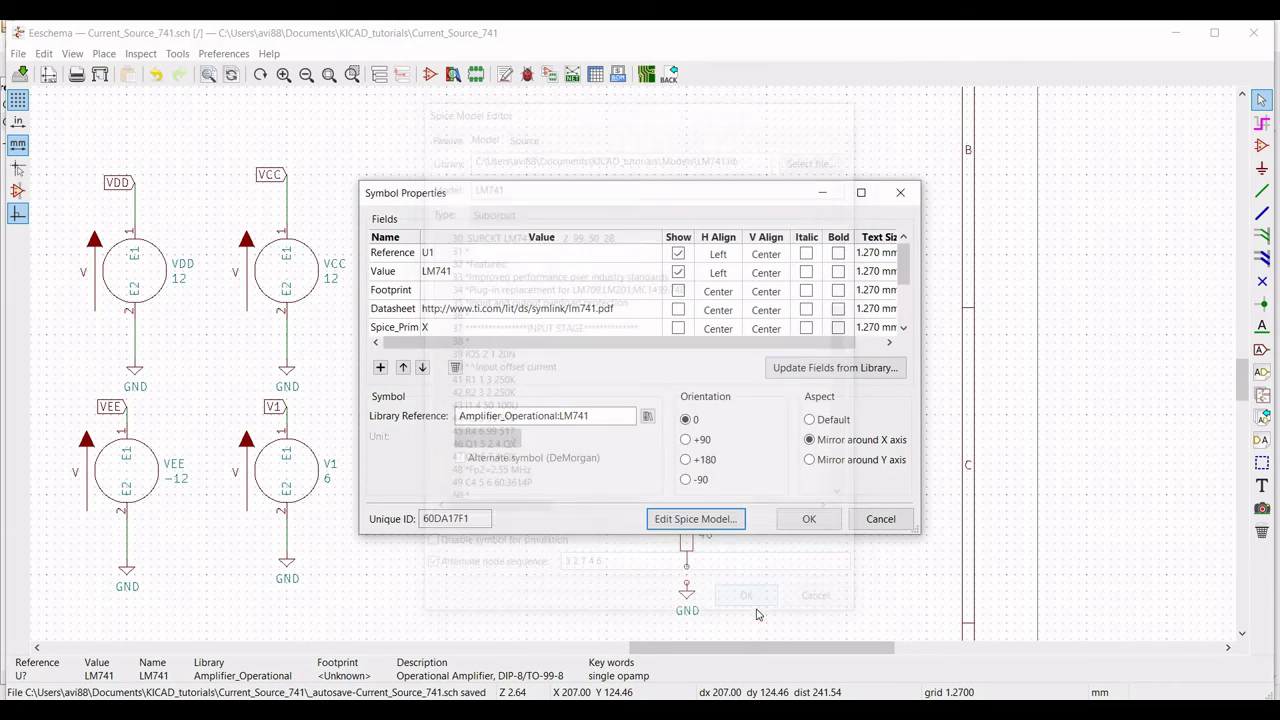
pyautogui.click(802, 520)
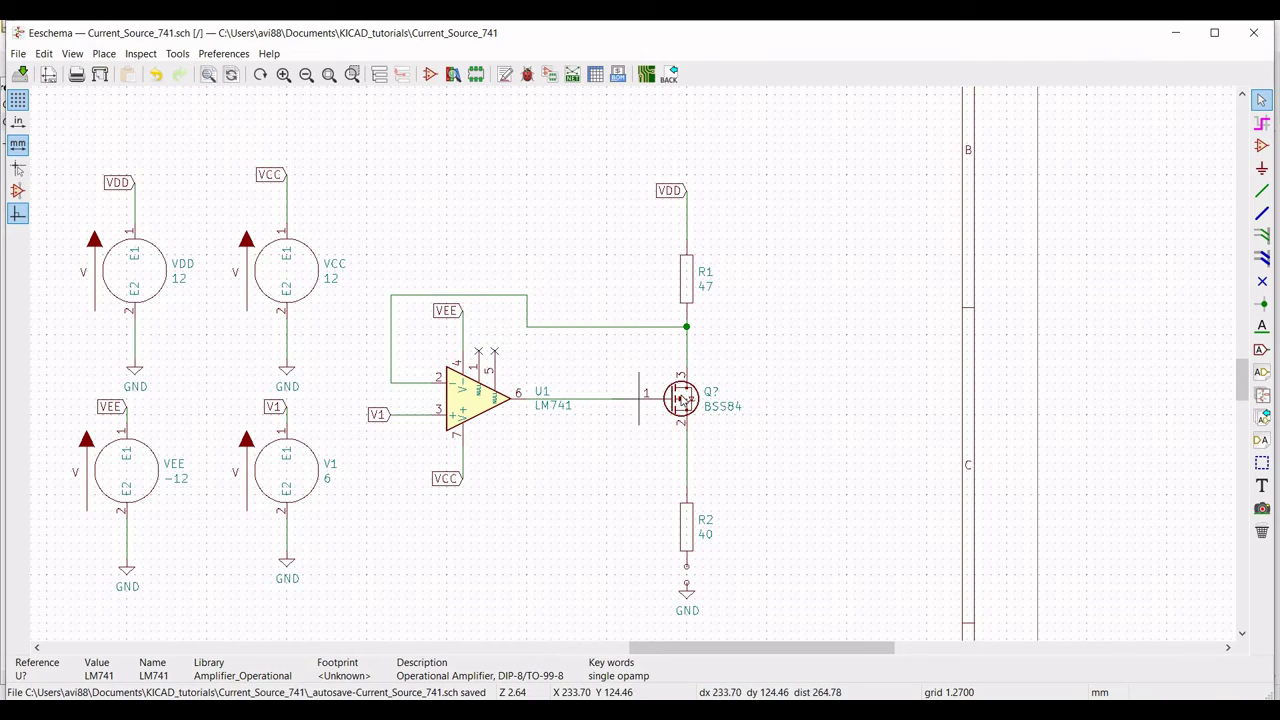
# Step: Set the BSS84 transistor's reference to Q1 and open its Spice model for editing
pyautogui.rightClick(682, 398)
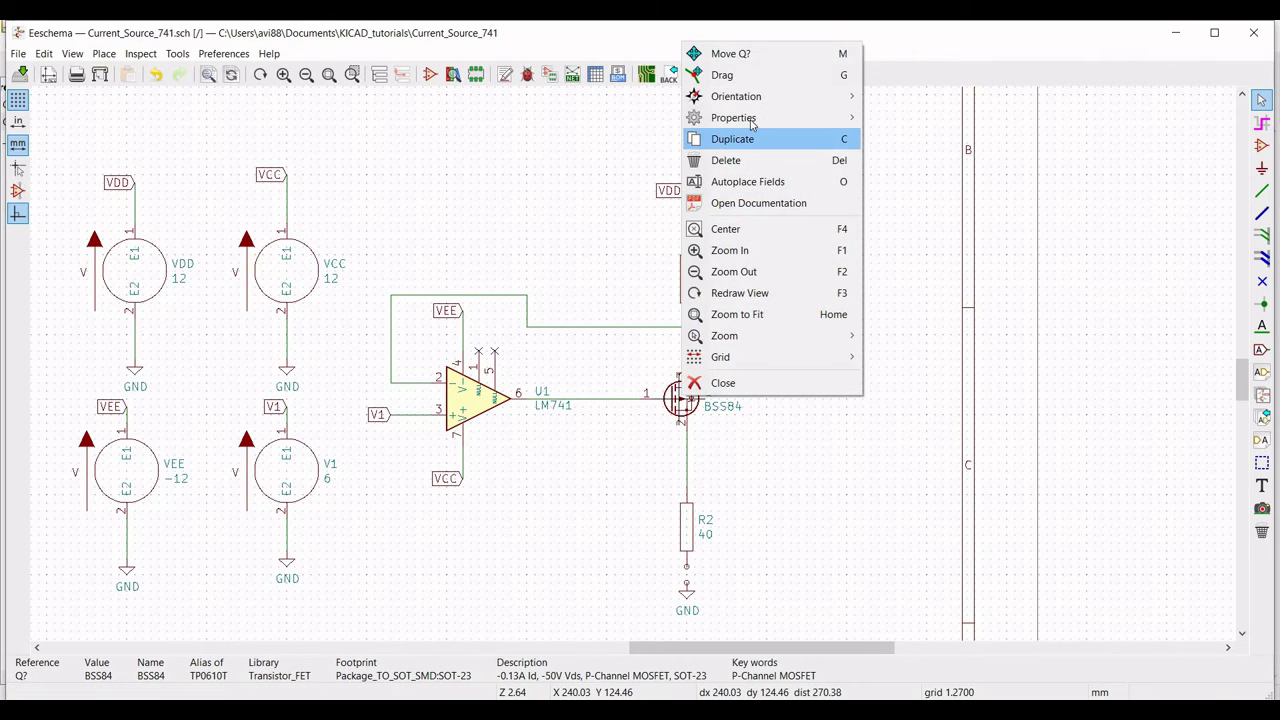
pyautogui.moveTo(822, 120)
pyautogui.click(922, 118)
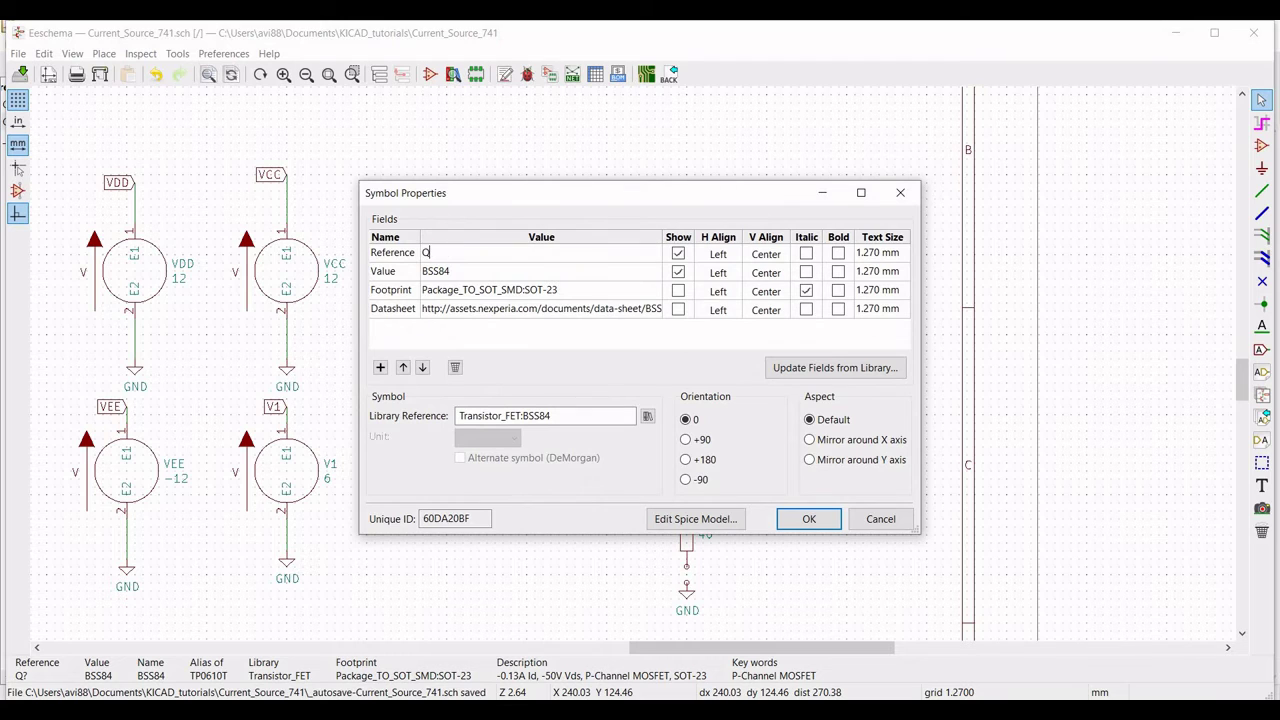
pyautogui.click(696, 518)
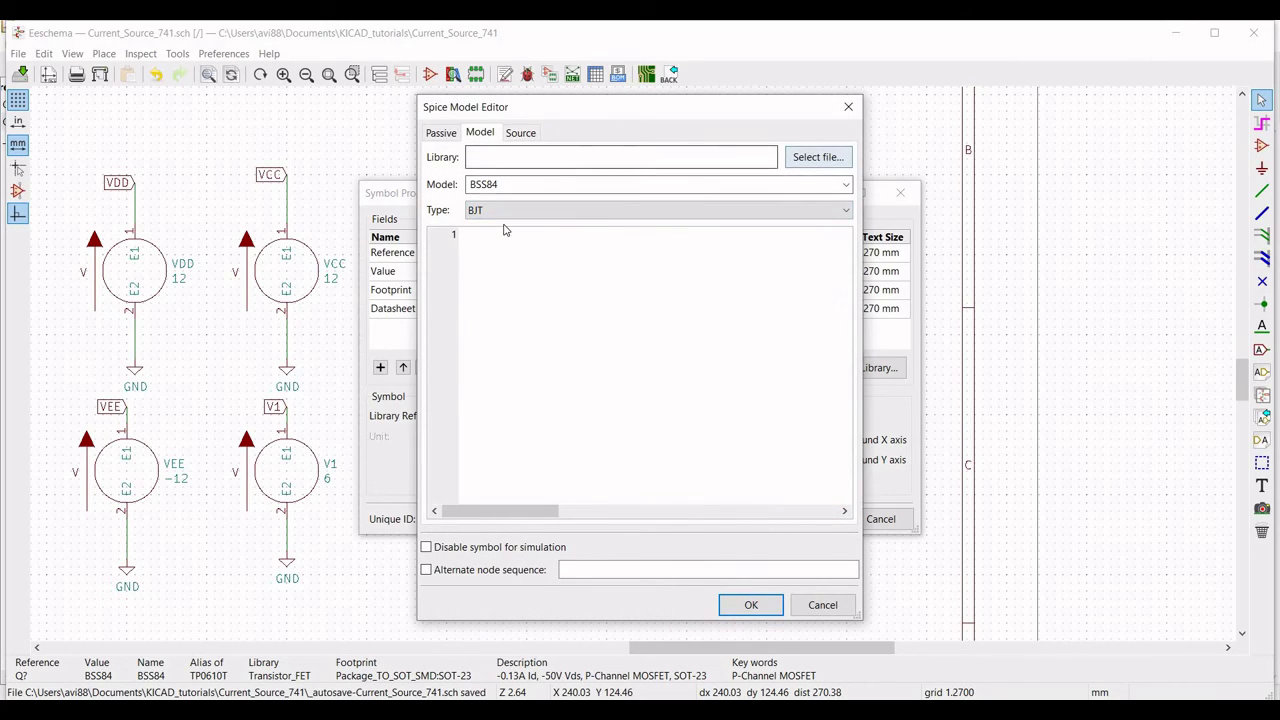
# Step: Load BJT1_model.lib from the KICAD_tutorials Models folder and choose its BSS84 model with type MOSFET
pyautogui.click(278, 57)
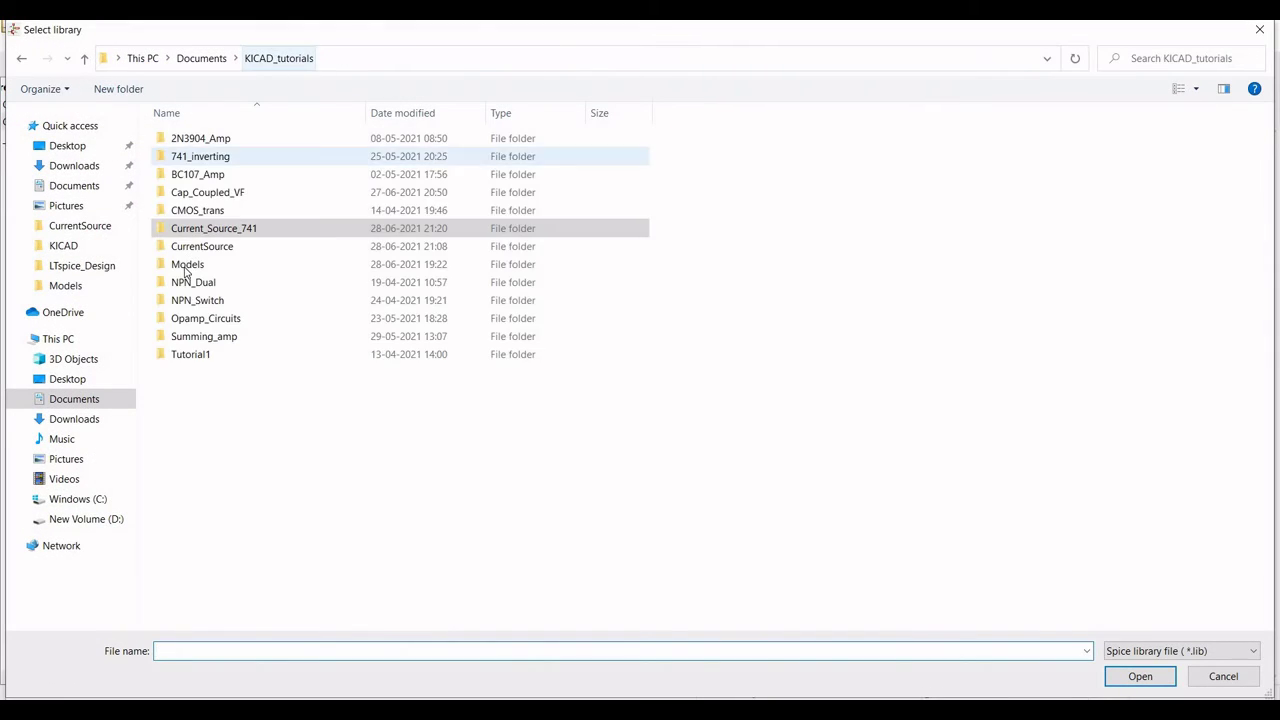
pyautogui.doubleClick(187, 265)
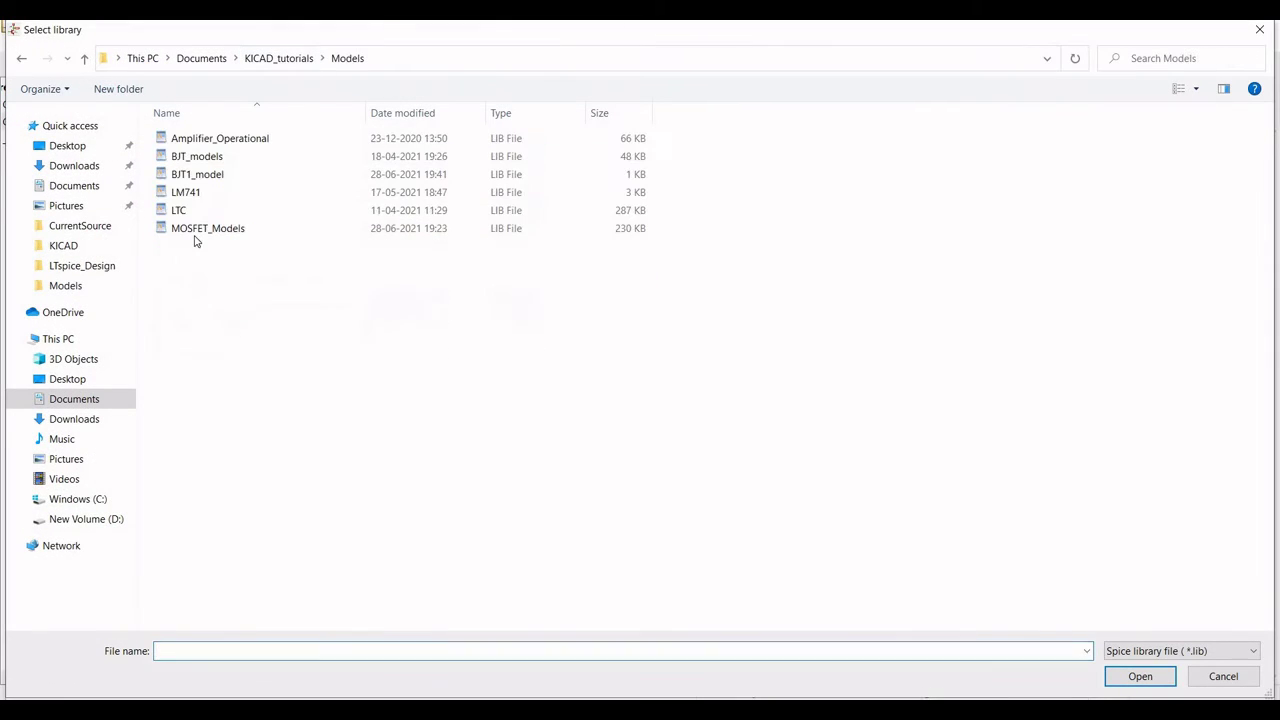
pyautogui.click(216, 177)
pyautogui.click(1140, 676)
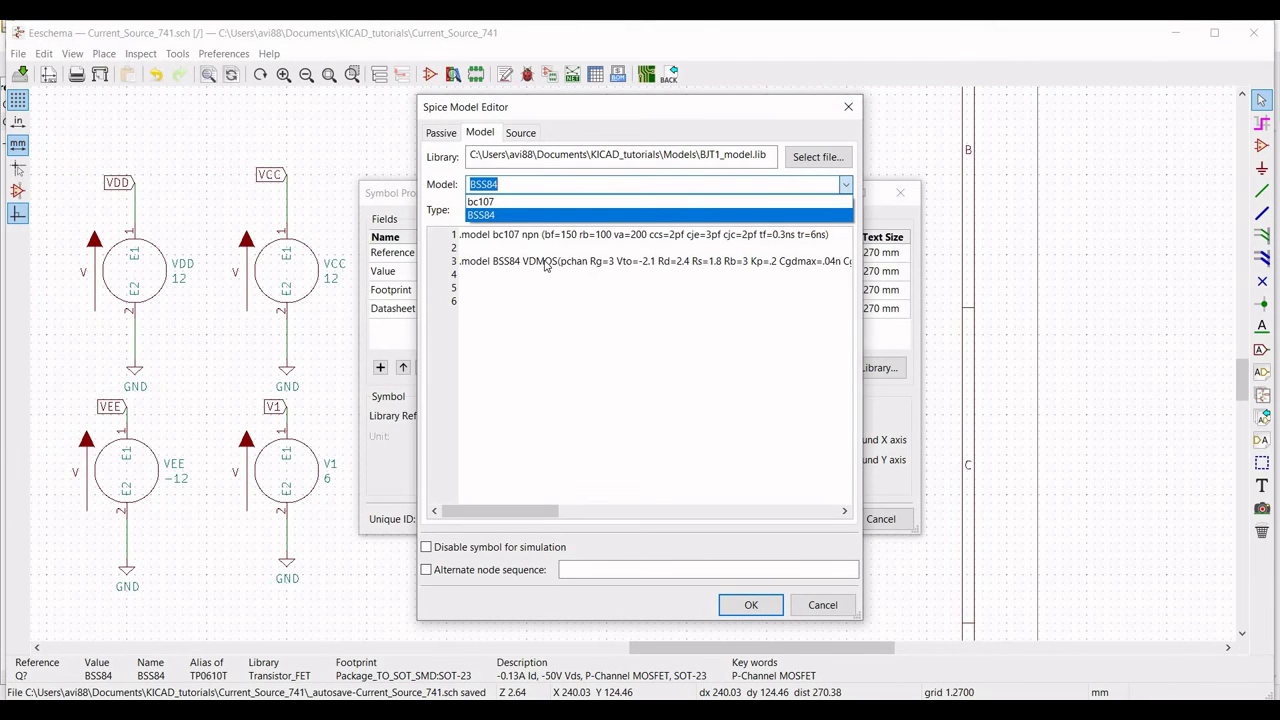
pyautogui.click(501, 216)
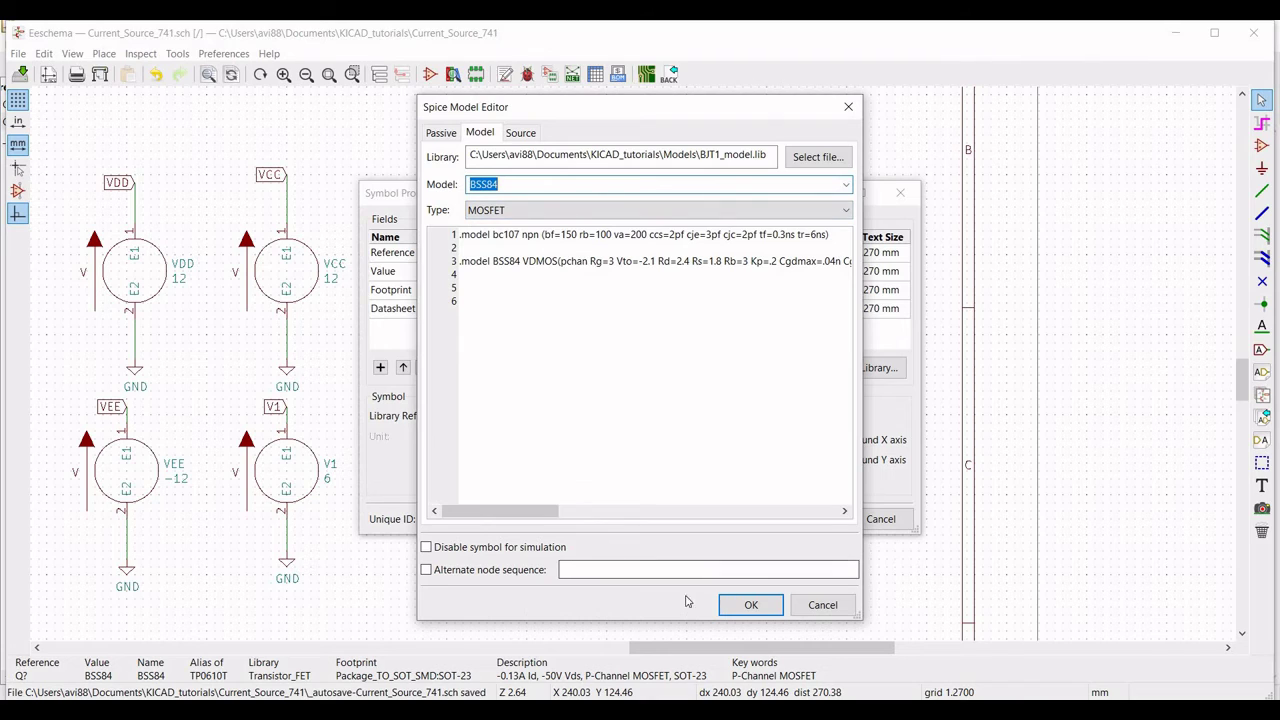
# Step: Enable an alternate node sequence beginning with 3 for the BSS84 model and apply the symbol properties
pyautogui.click(426, 569)
pyautogui.click(563, 569)
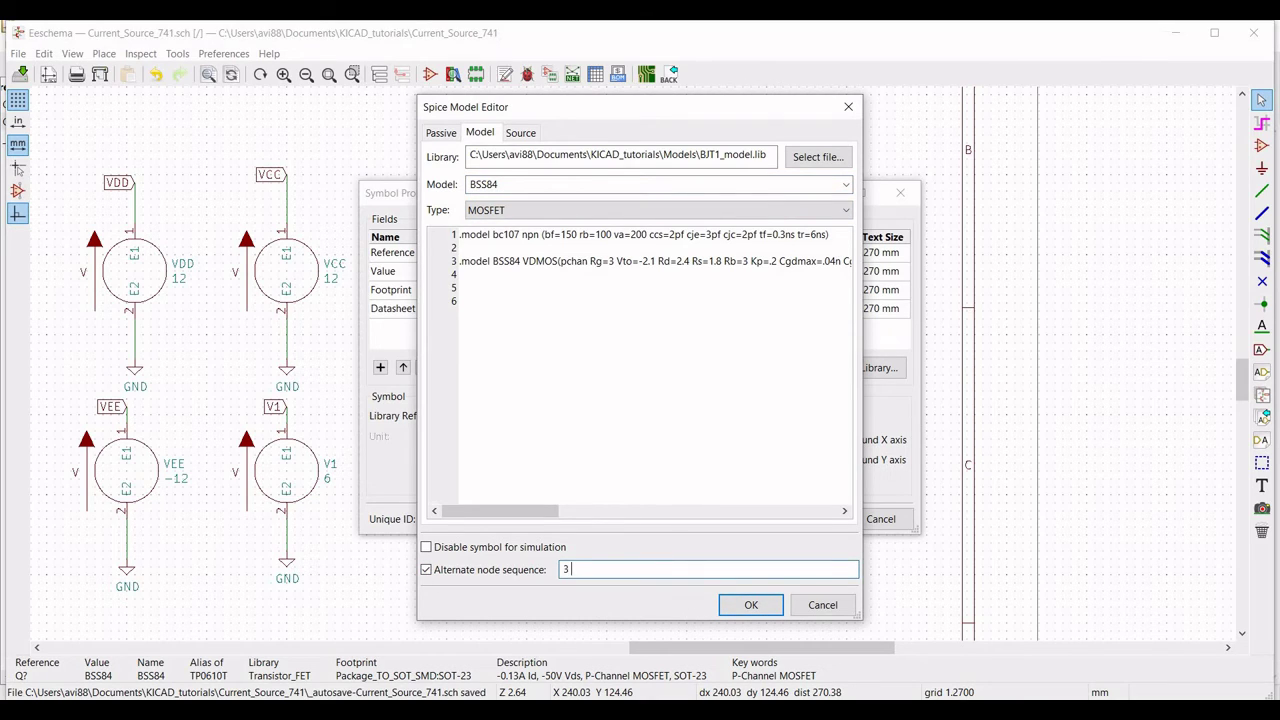
pyautogui.click(751, 606)
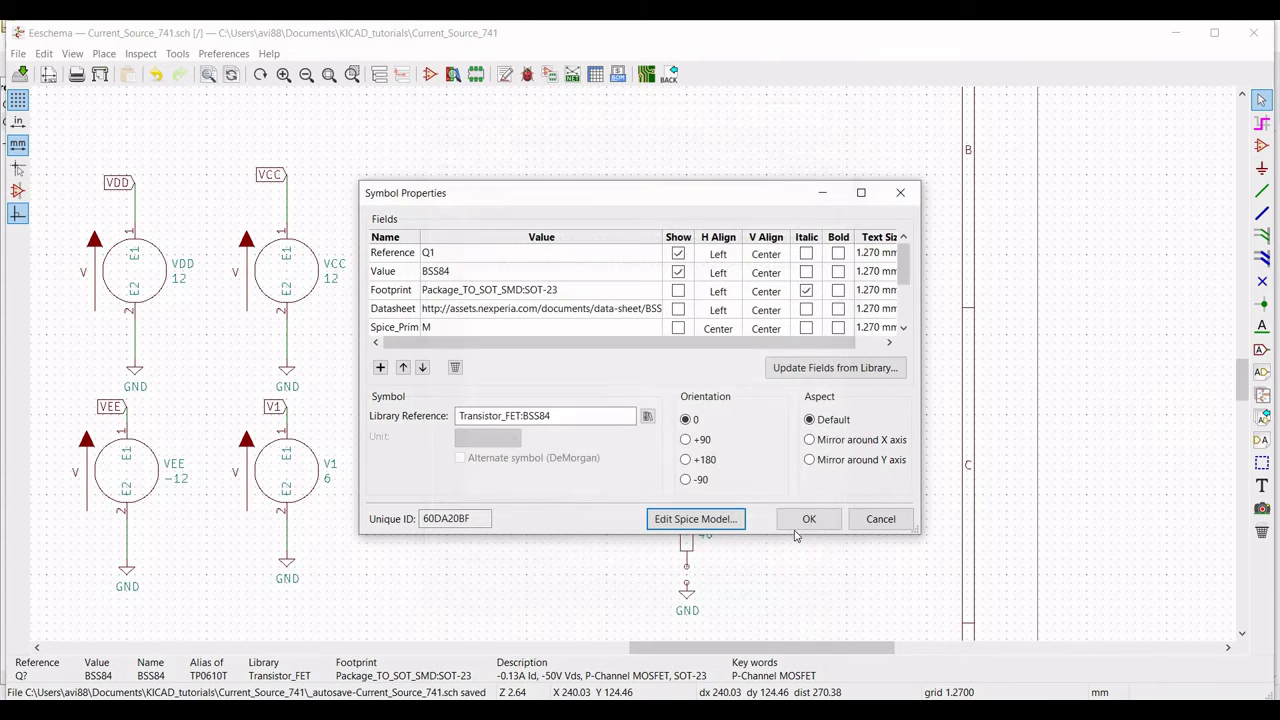
pyautogui.click(805, 522)
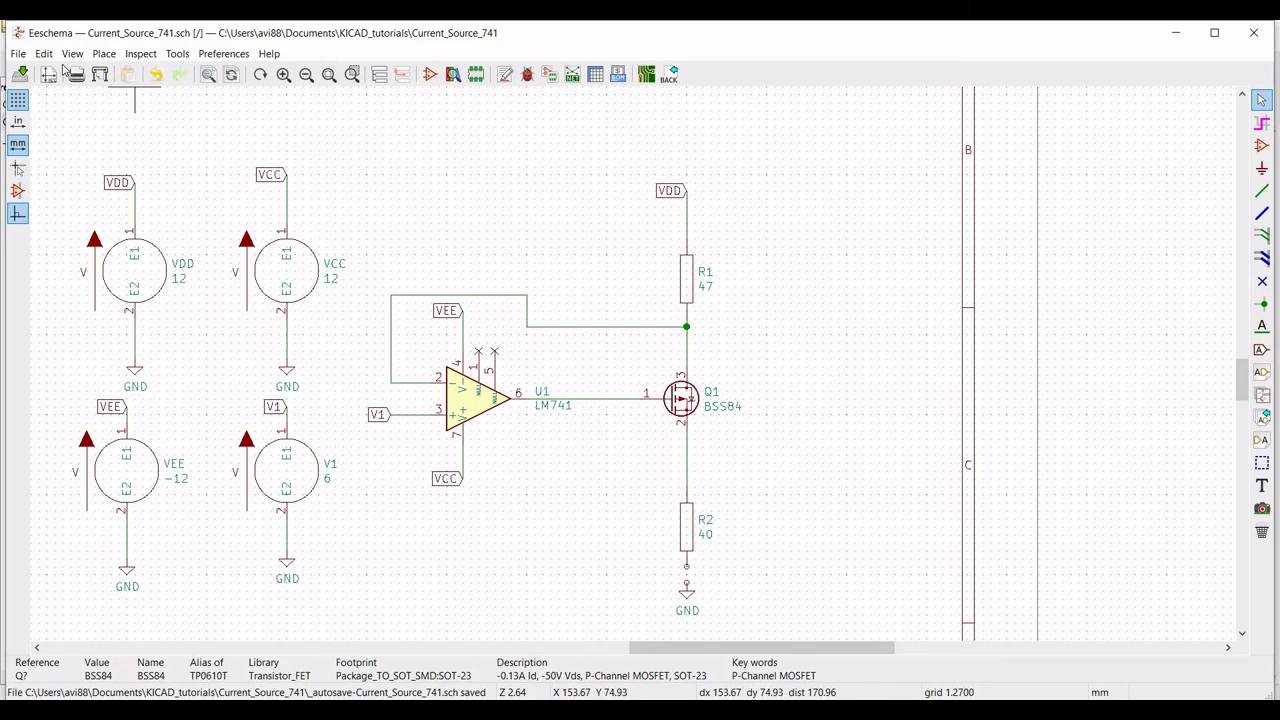
# Step: Place a graphic text simulation directive beginning with .tran 4m in the empty area above the circuit
pyautogui.click(104, 53)
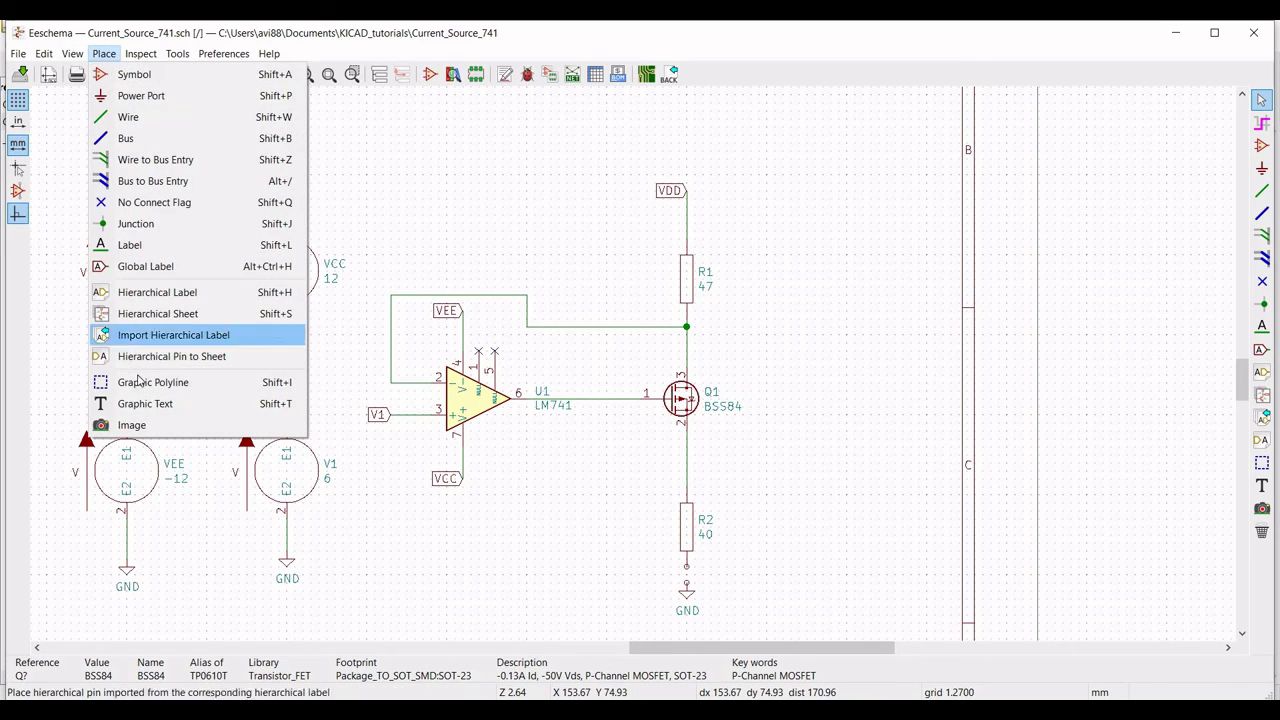
pyautogui.click(147, 404)
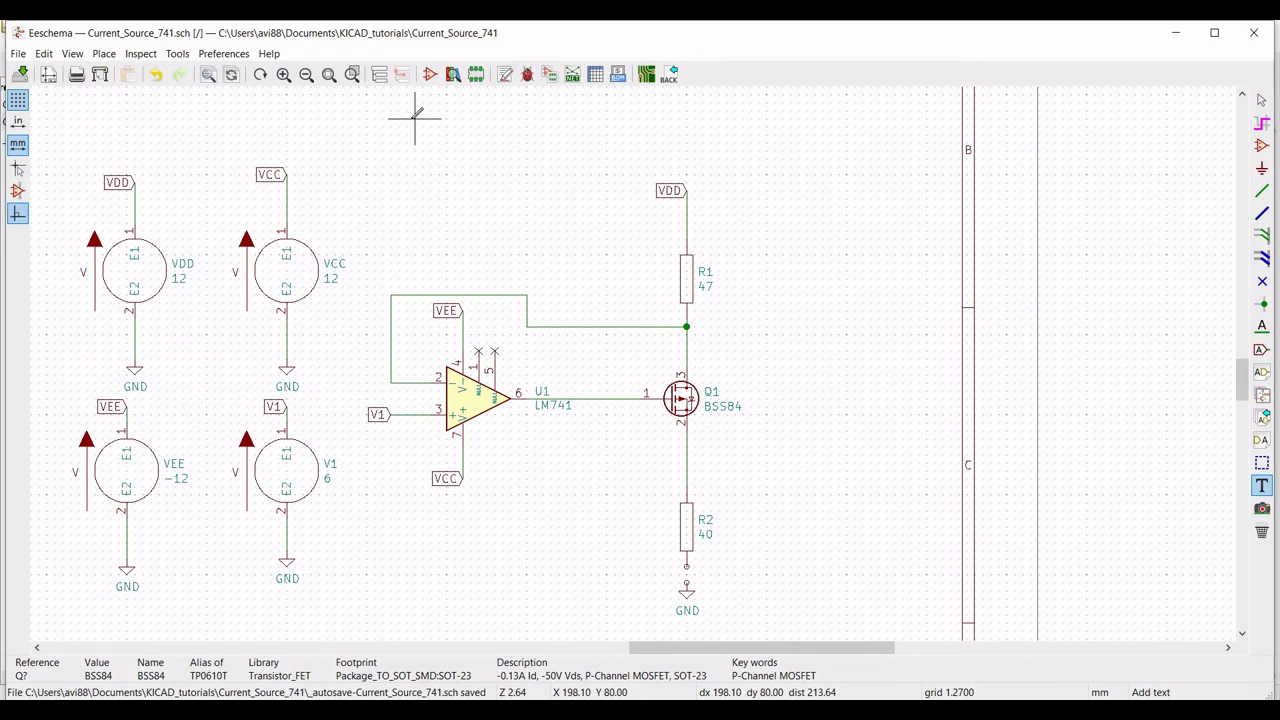
pyautogui.click(414, 122)
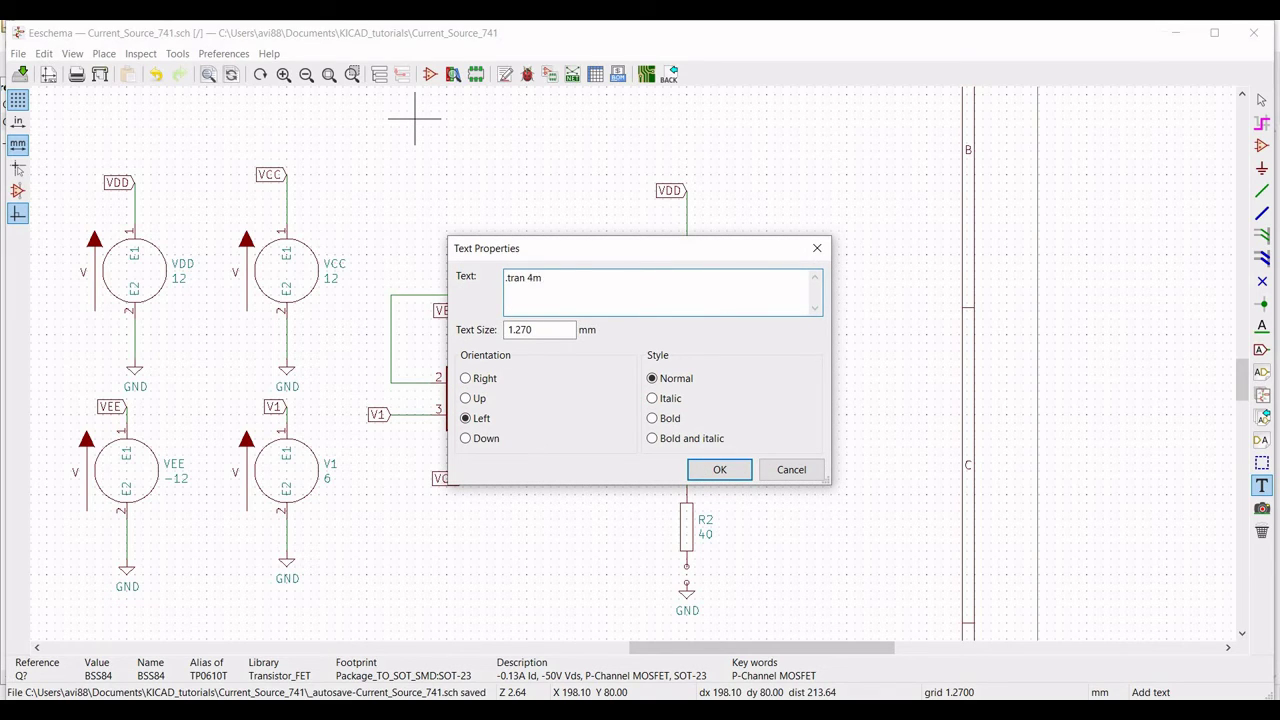
pyautogui.click(719, 469)
pyautogui.scroll(1, 354, 223)
pyautogui.click(320, 270)
pyautogui.scroll(-3, 1220, 355)
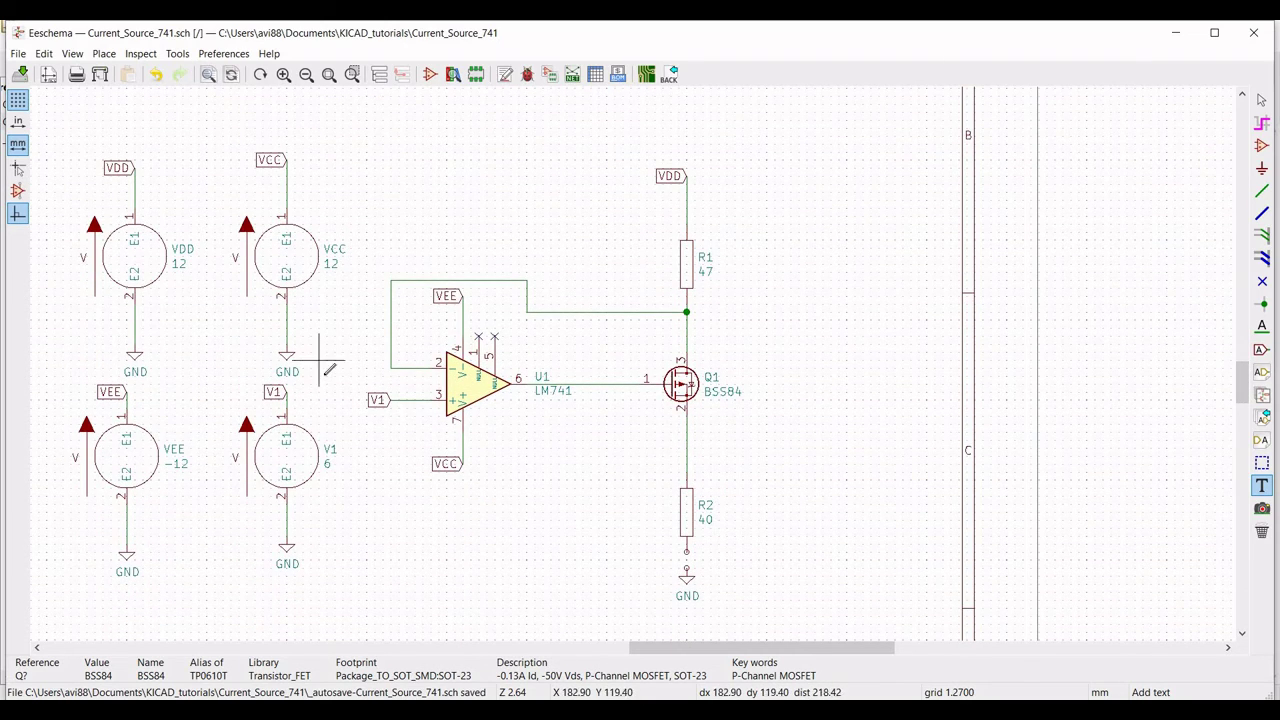
pyautogui.press('Escape')
# Step: Wire the lower pin of R2 to the GND symbol below it
pyautogui.click(1262, 193)
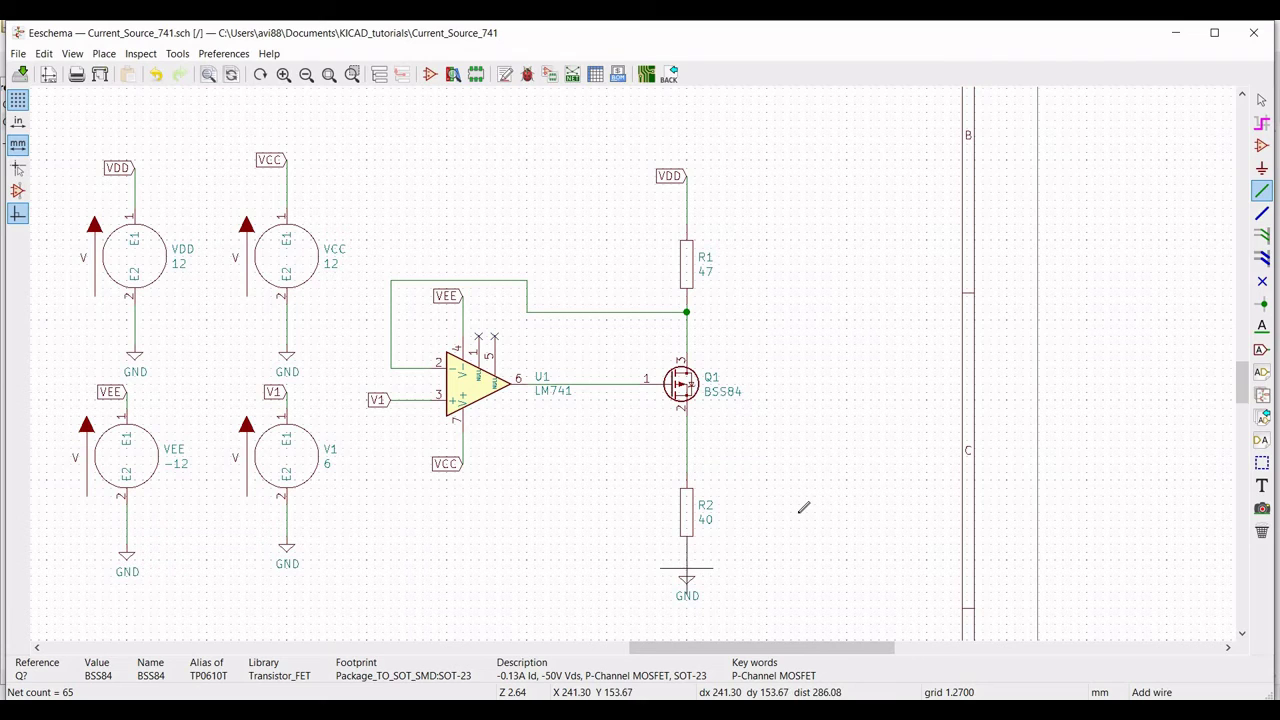
pyautogui.press('Escape')
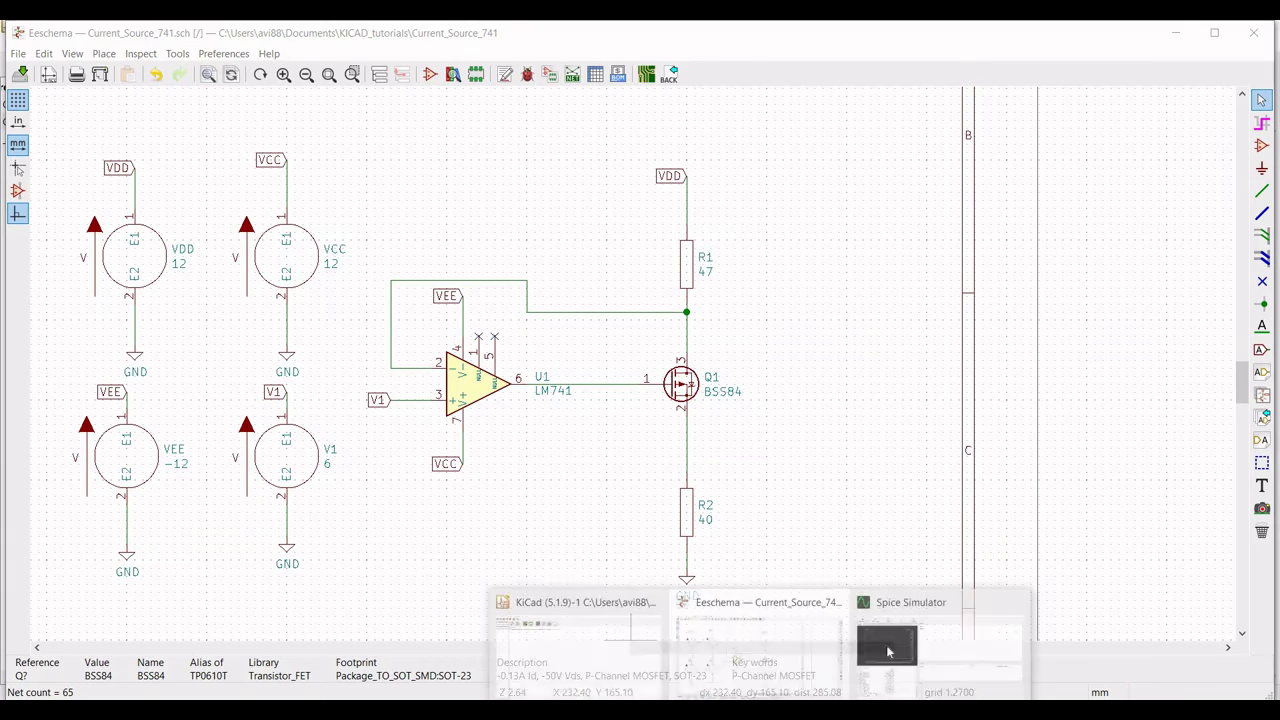
# Step: Close the old Spice Simulator window, reopen the simulator from the schematic and run the simulation
pyautogui.click(888, 651)
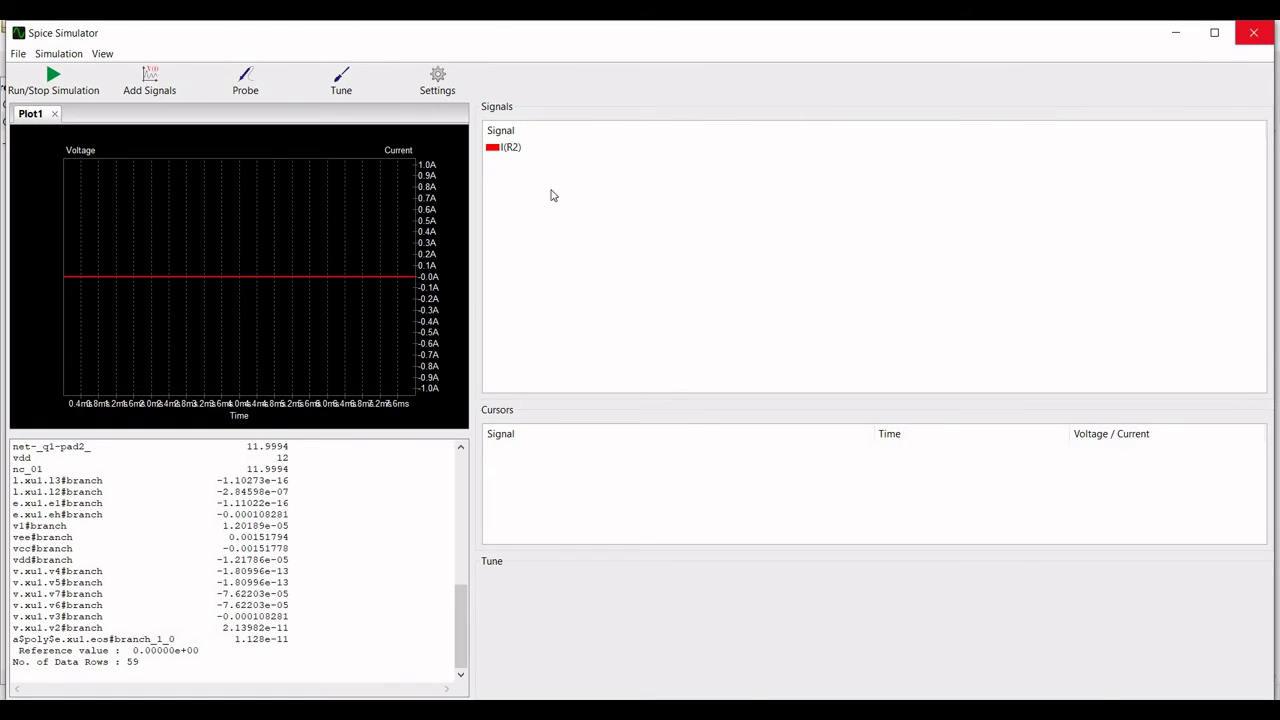
pyautogui.hotkey('alt', 'Tab')
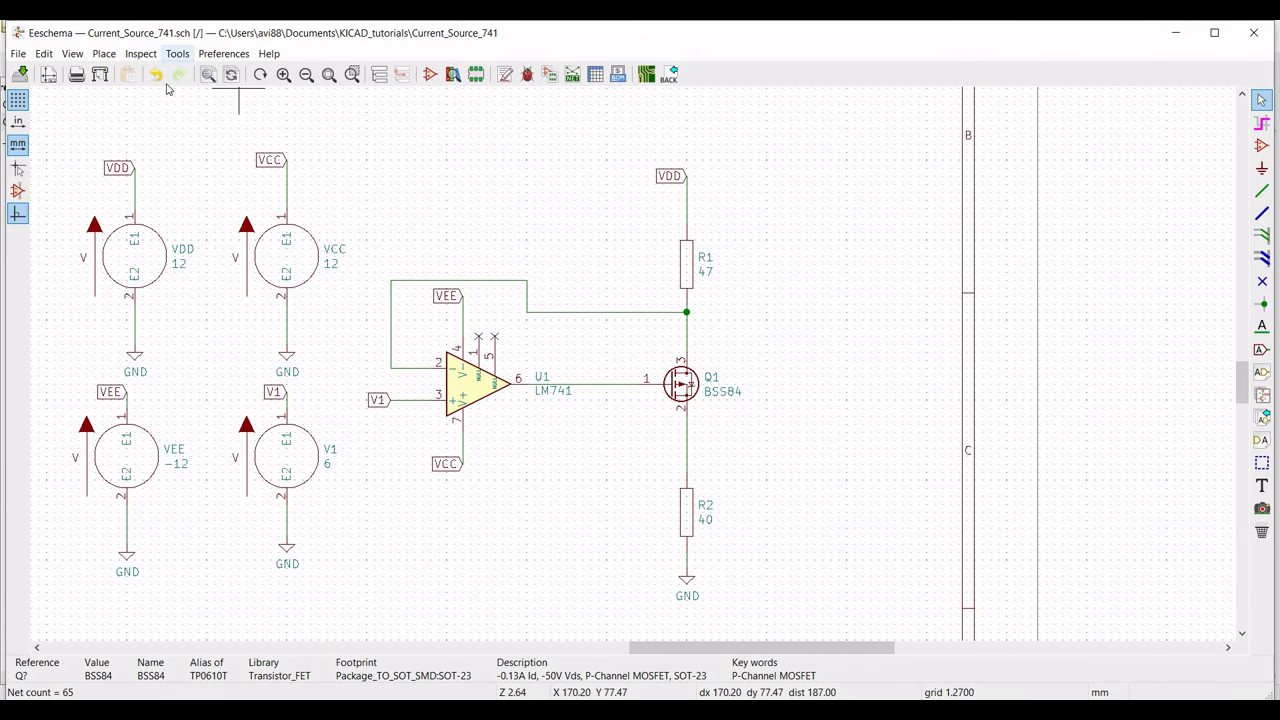
pyautogui.click(177, 53)
pyautogui.click(234, 331)
pyautogui.click(49, 82)
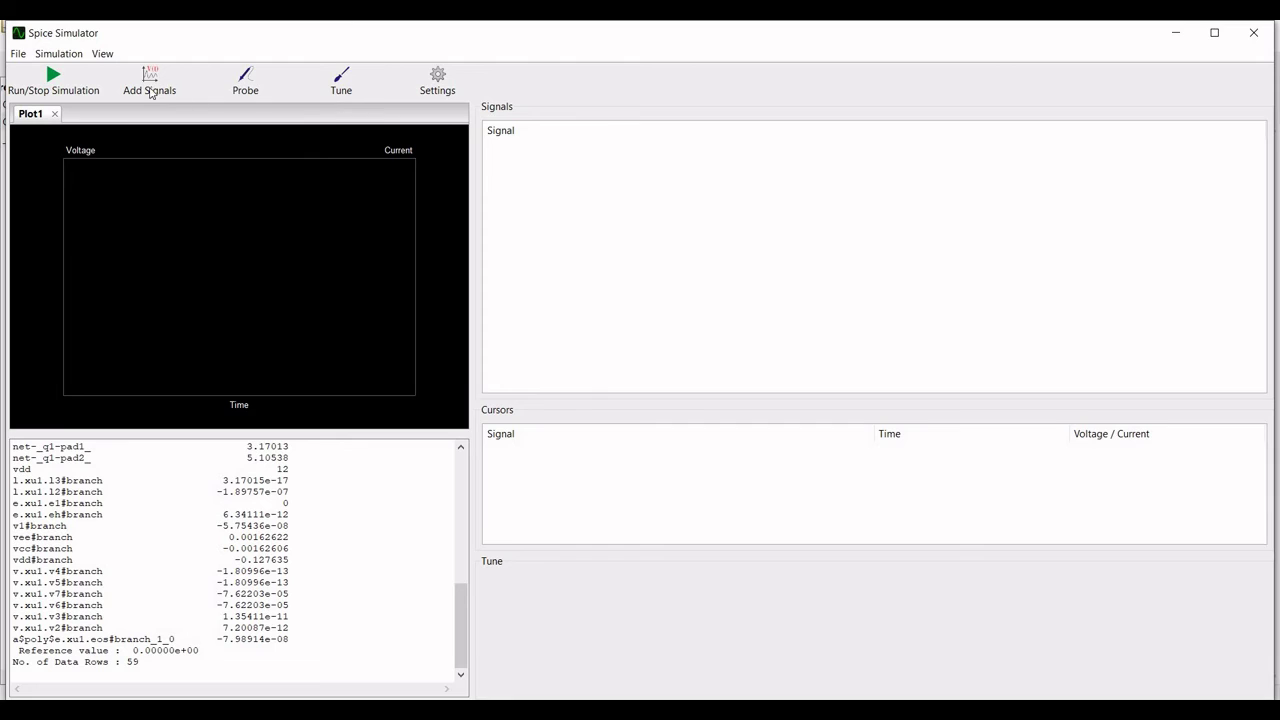
# Step: Add the R2 current signal I(R2) to the plot and show a cursor on it
pyautogui.click(150, 88)
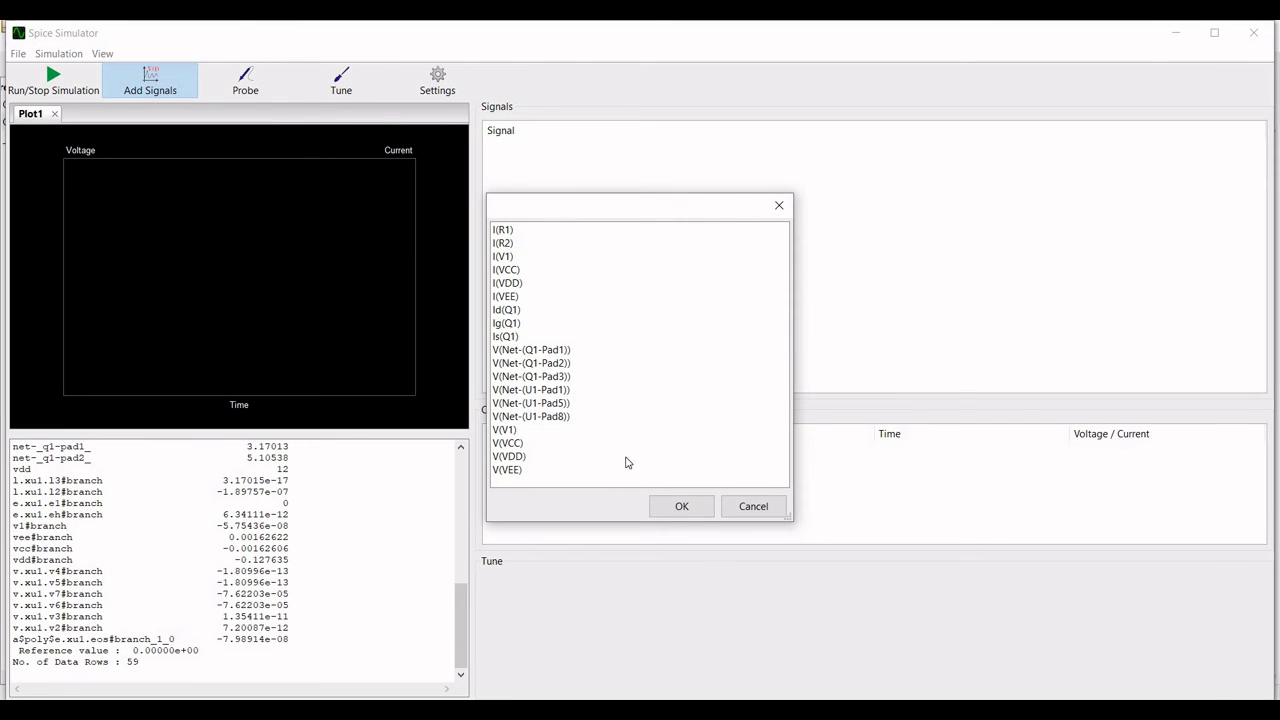
pyautogui.click(600, 243)
pyautogui.click(679, 506)
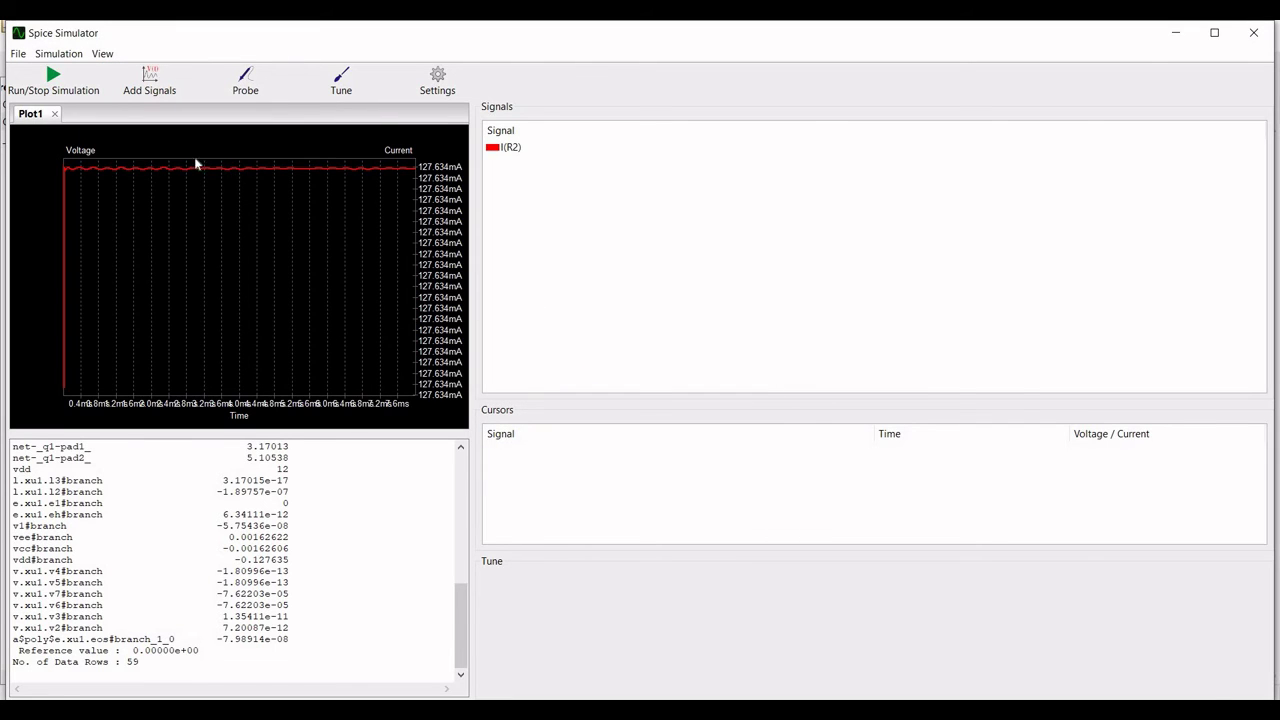
pyautogui.click(512, 148)
pyautogui.rightClick(514, 150)
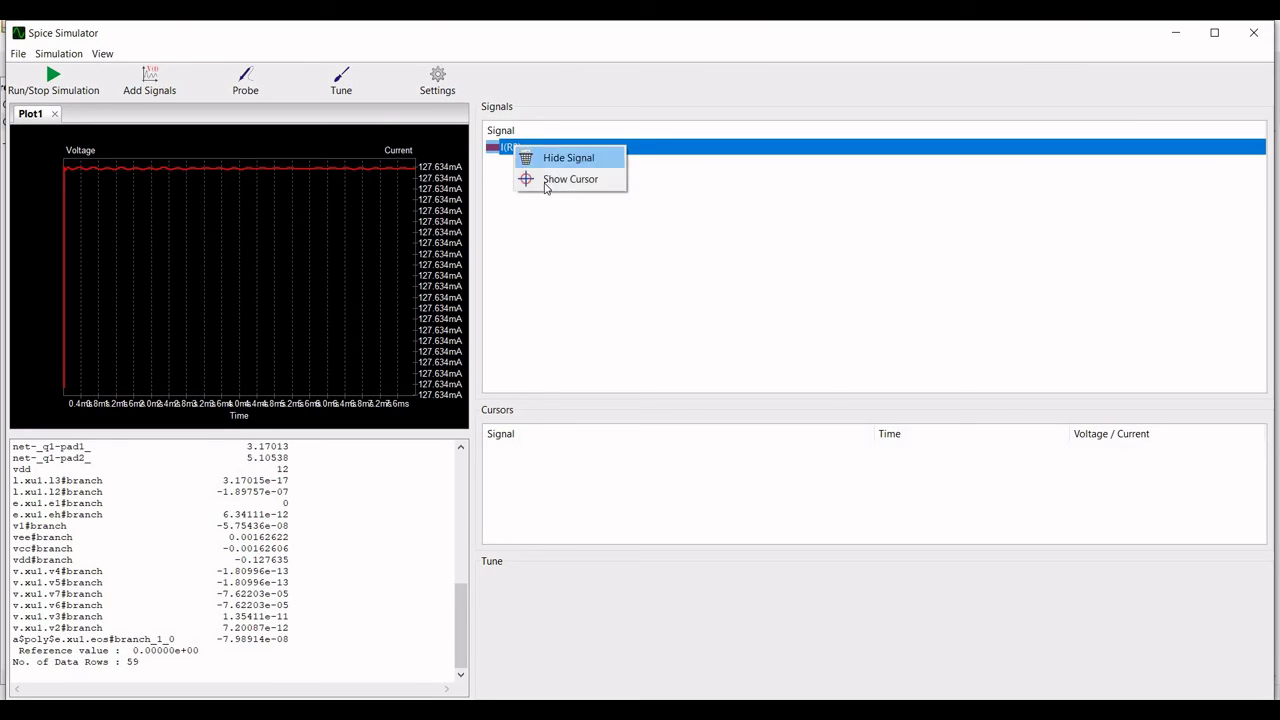
pyautogui.click(549, 180)
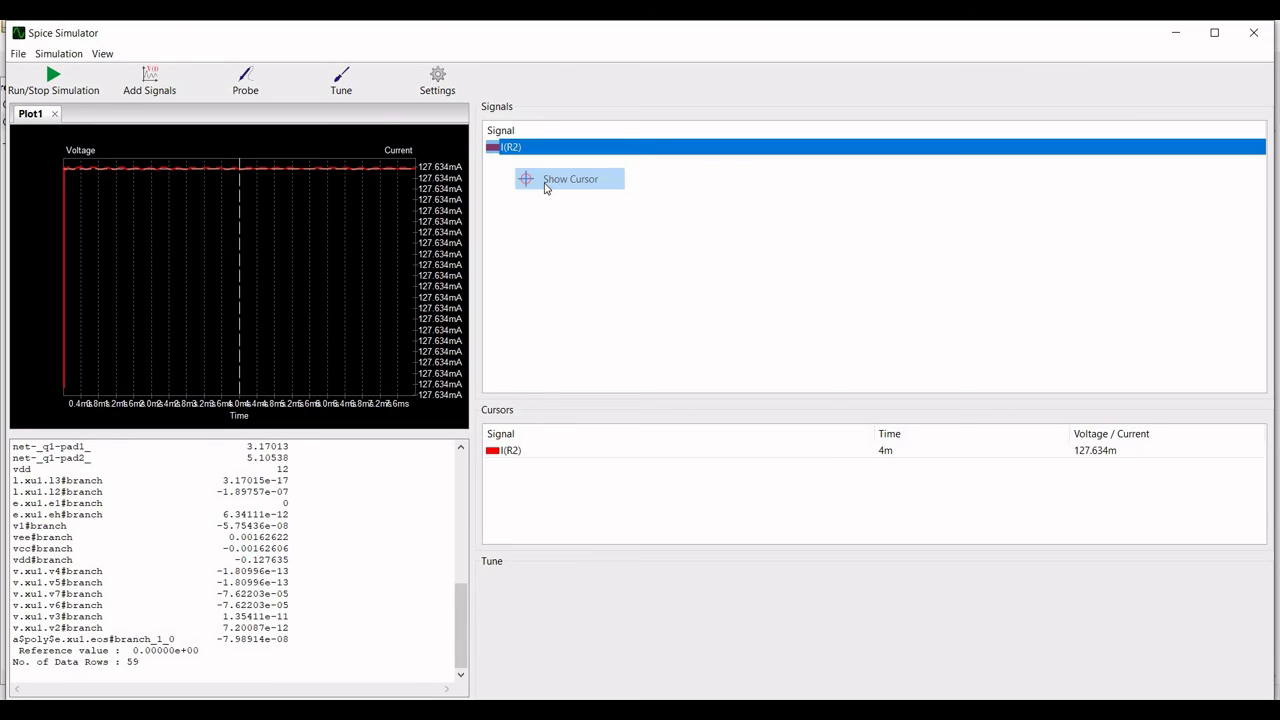
pyautogui.click(409, 167)
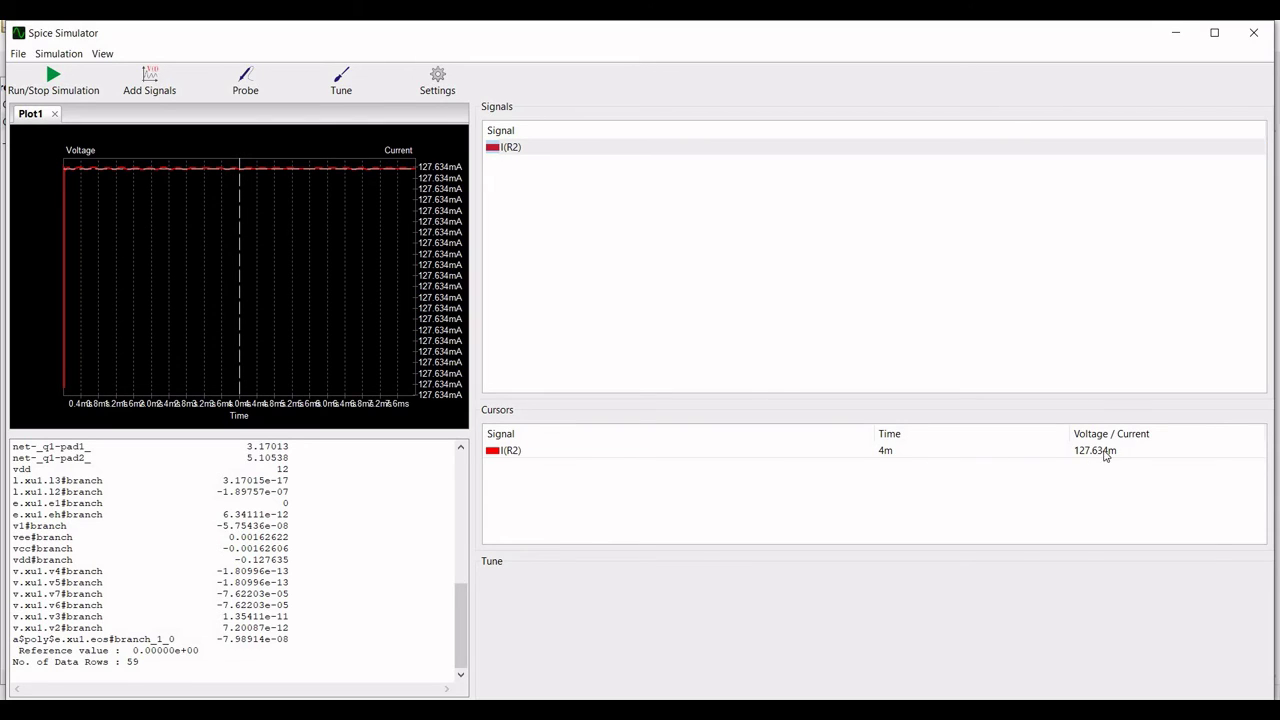
# Step: Add the voltage signal V(Net-(Q1-Pad3)) to the plot and select it in the signal list
pyautogui.click(150, 80)
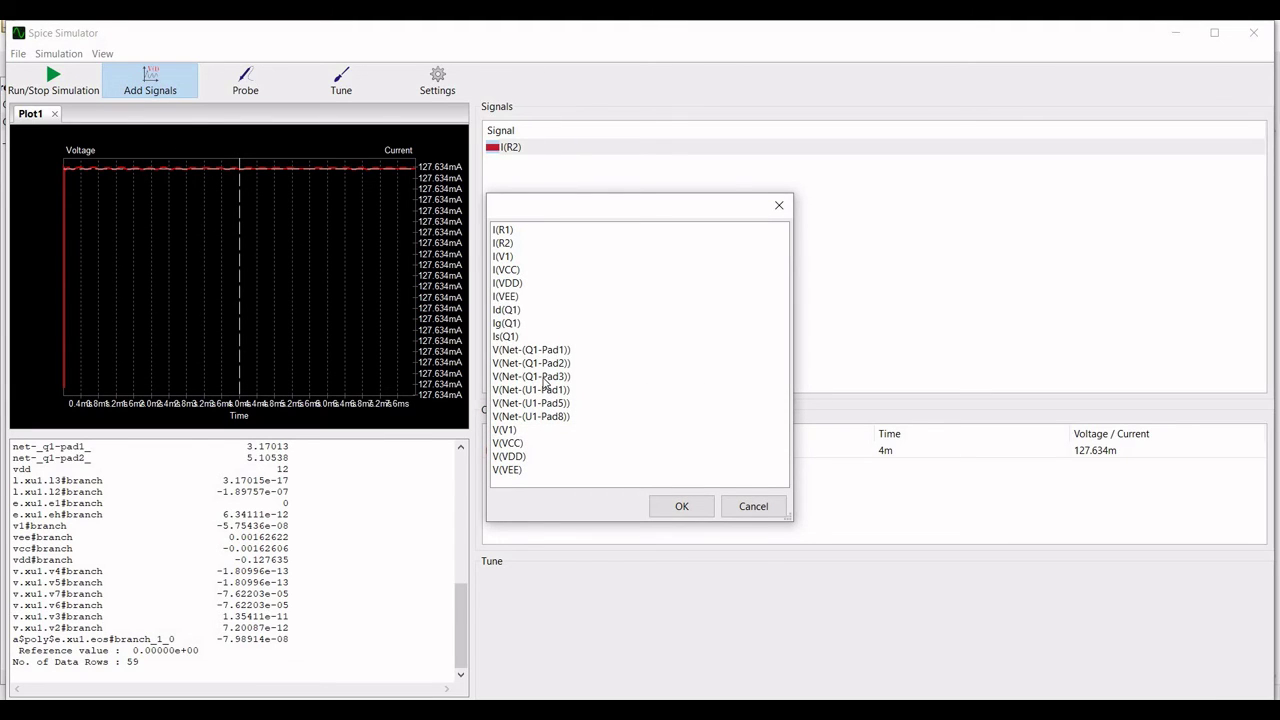
pyautogui.click(546, 378)
pyautogui.click(660, 506)
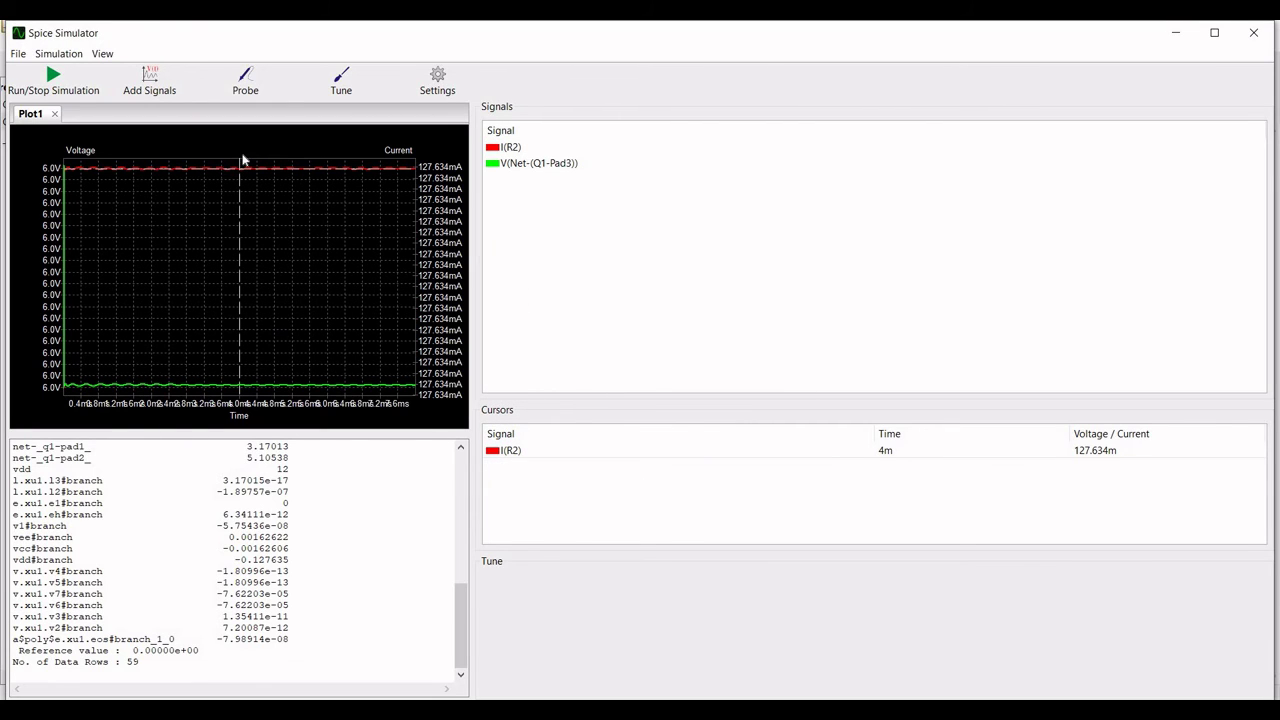
pyautogui.click(515, 165)
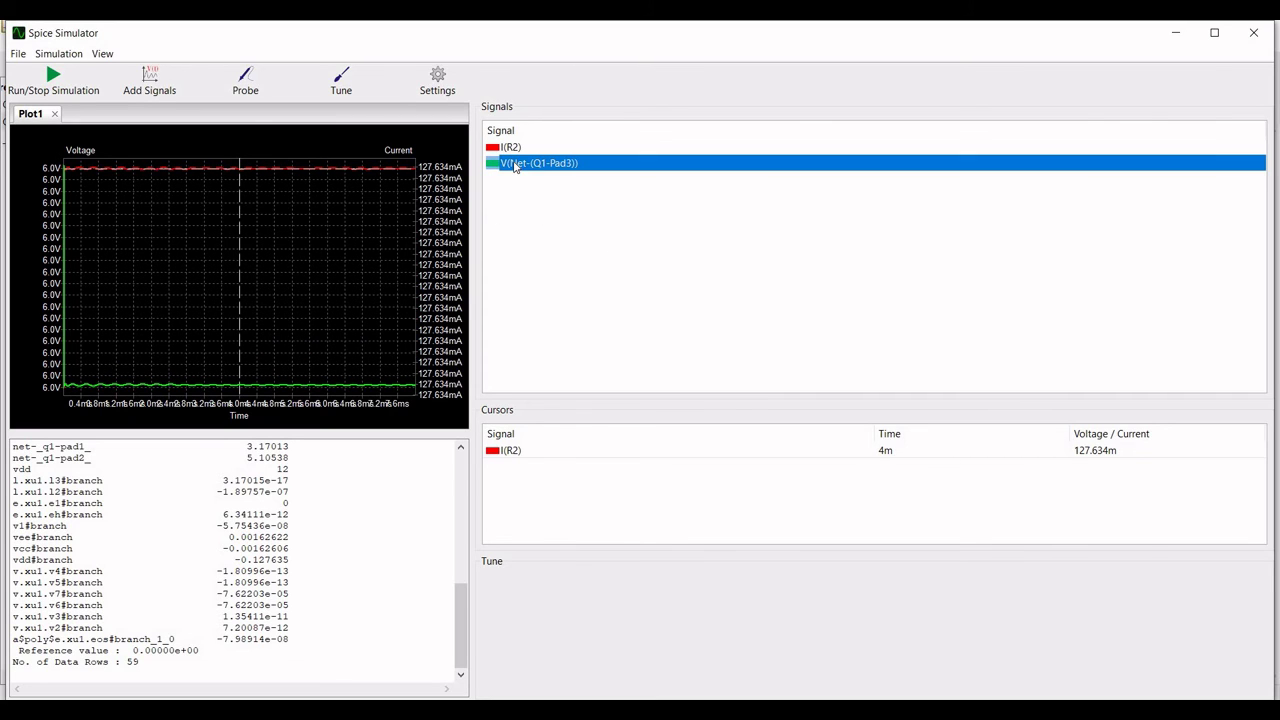
# Step: Probe the schematic nets at Q1 pin 3 and Q1 pin 2 to plot their voltages, and return to the Spice Simulator
pyautogui.click(245, 82)
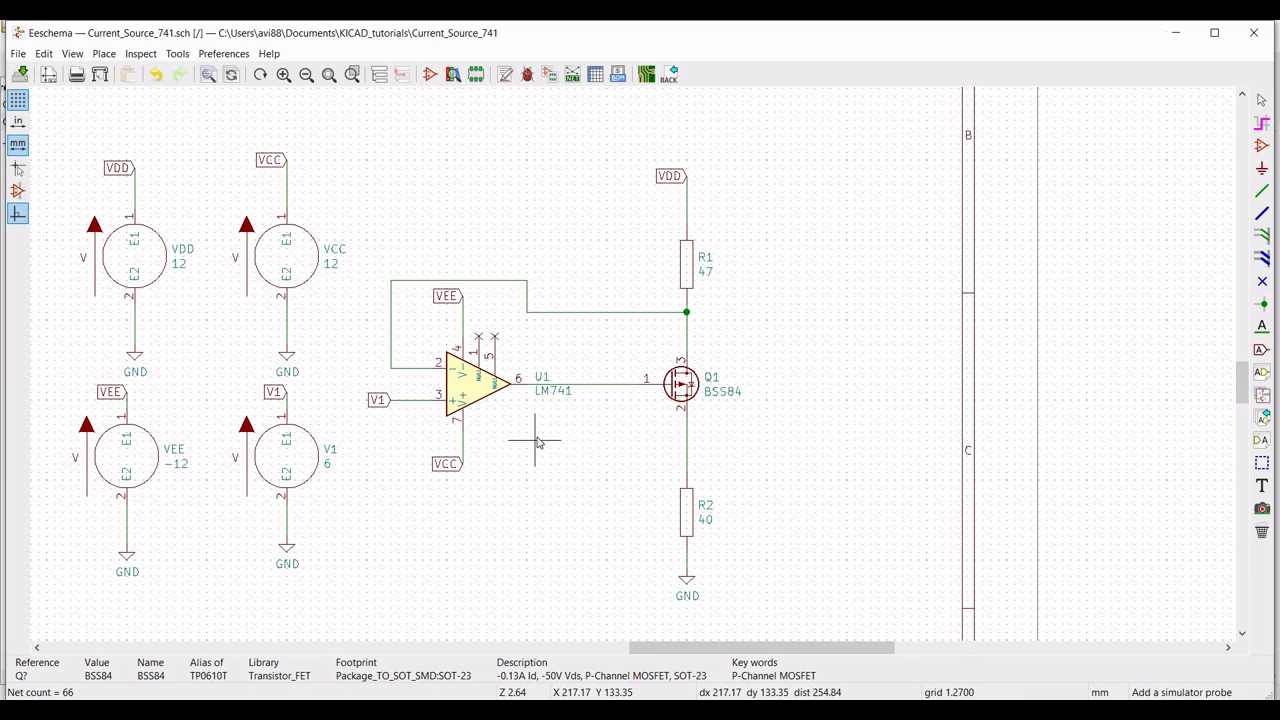
pyautogui.click(686, 352)
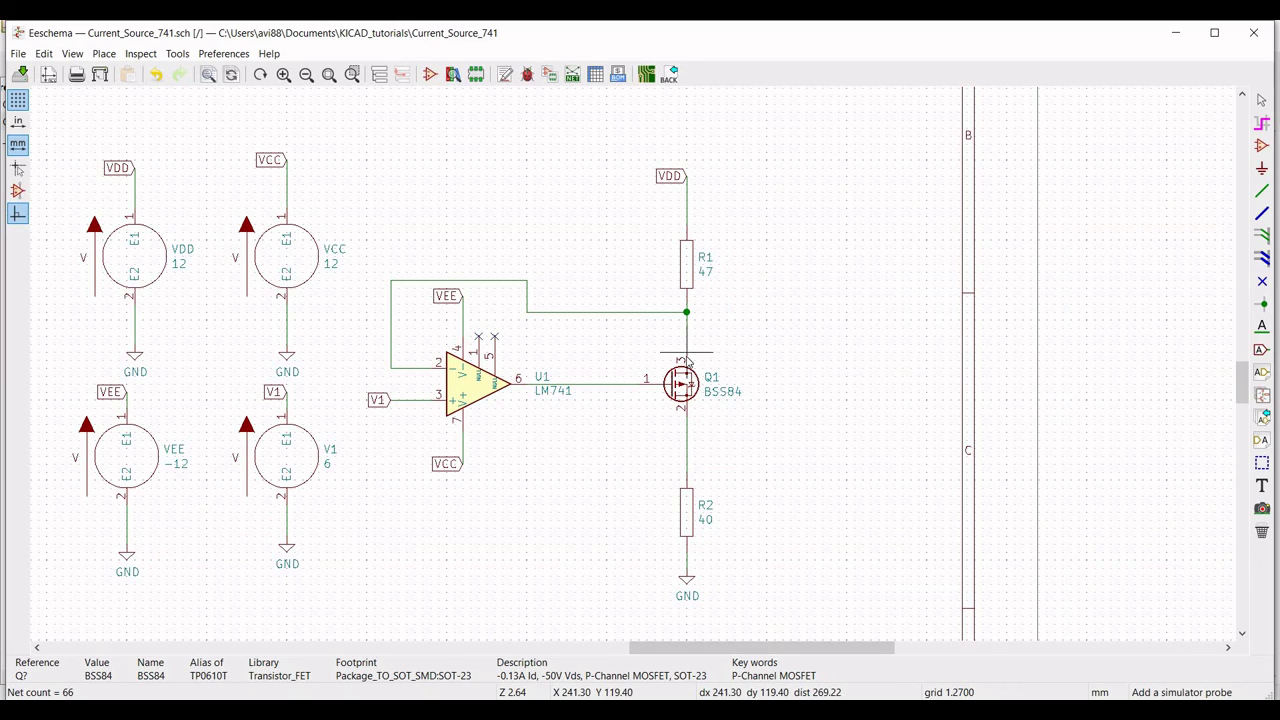
pyautogui.click(688, 462)
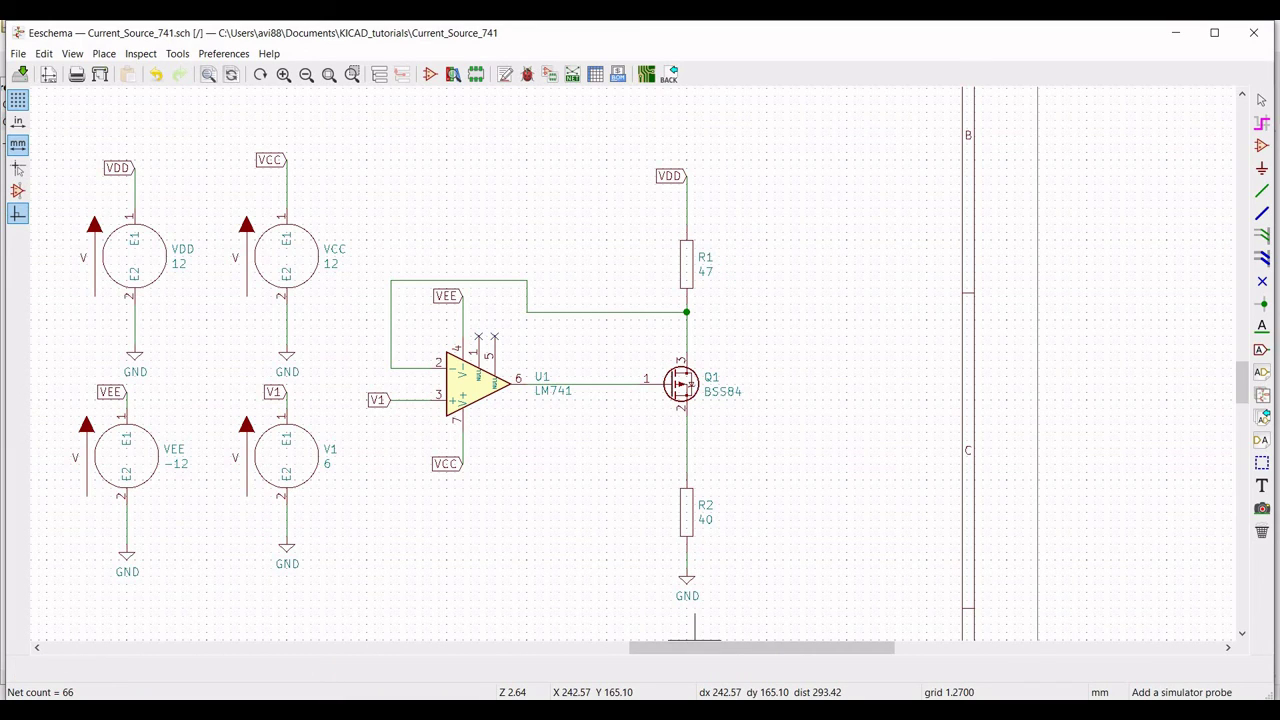
pyautogui.click(897, 655)
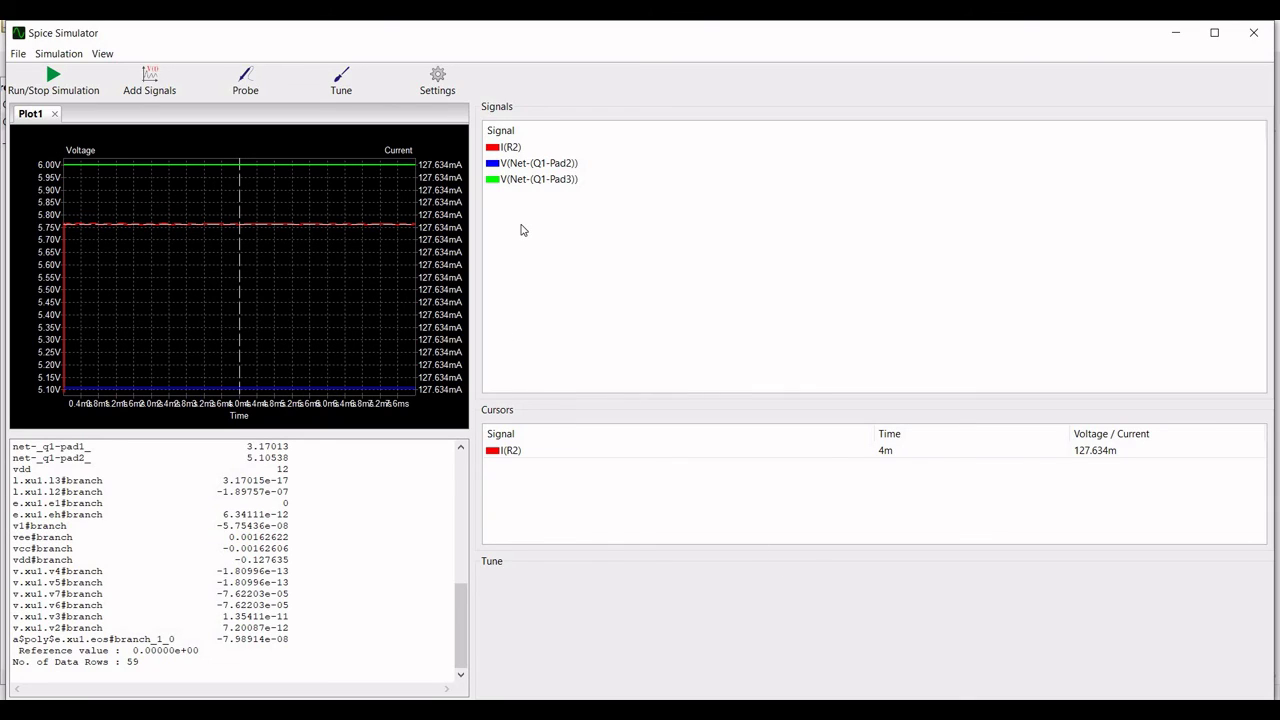
# Step: Show a cursor on the V(Net-(Q1-Pad2)) signal
pyautogui.click(558, 170)
pyautogui.rightClick(558, 170)
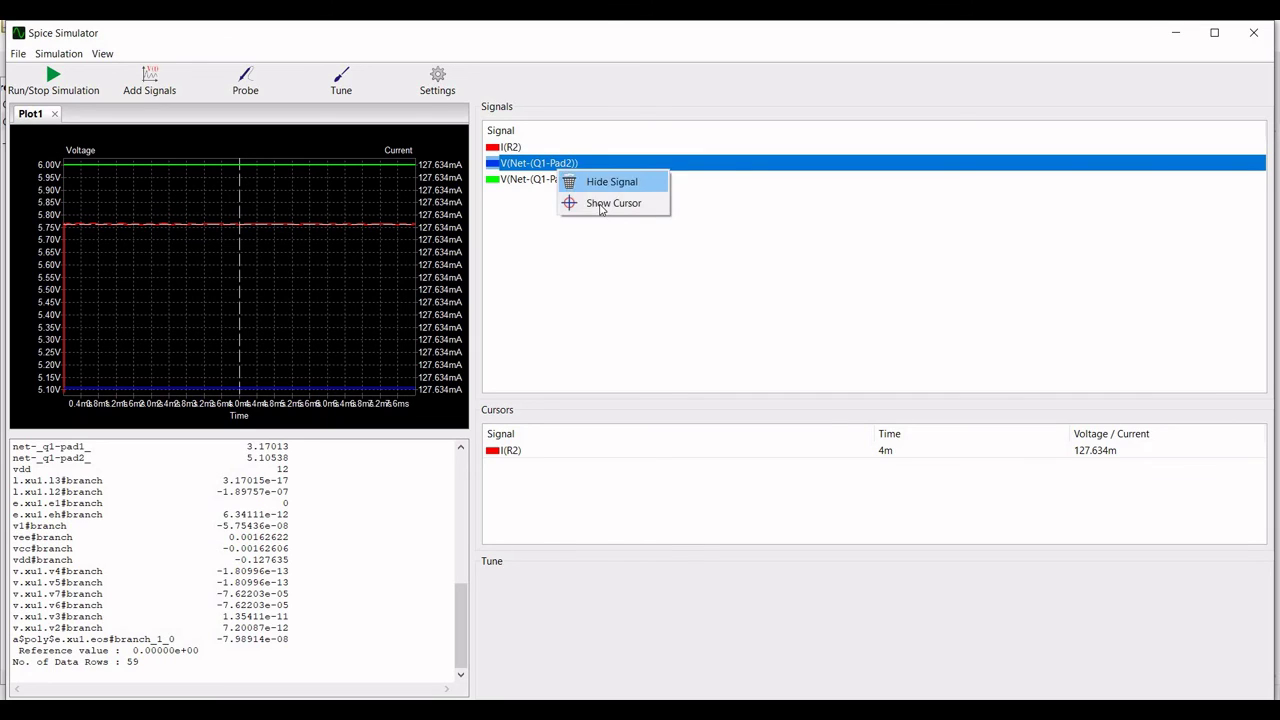
pyautogui.click(605, 199)
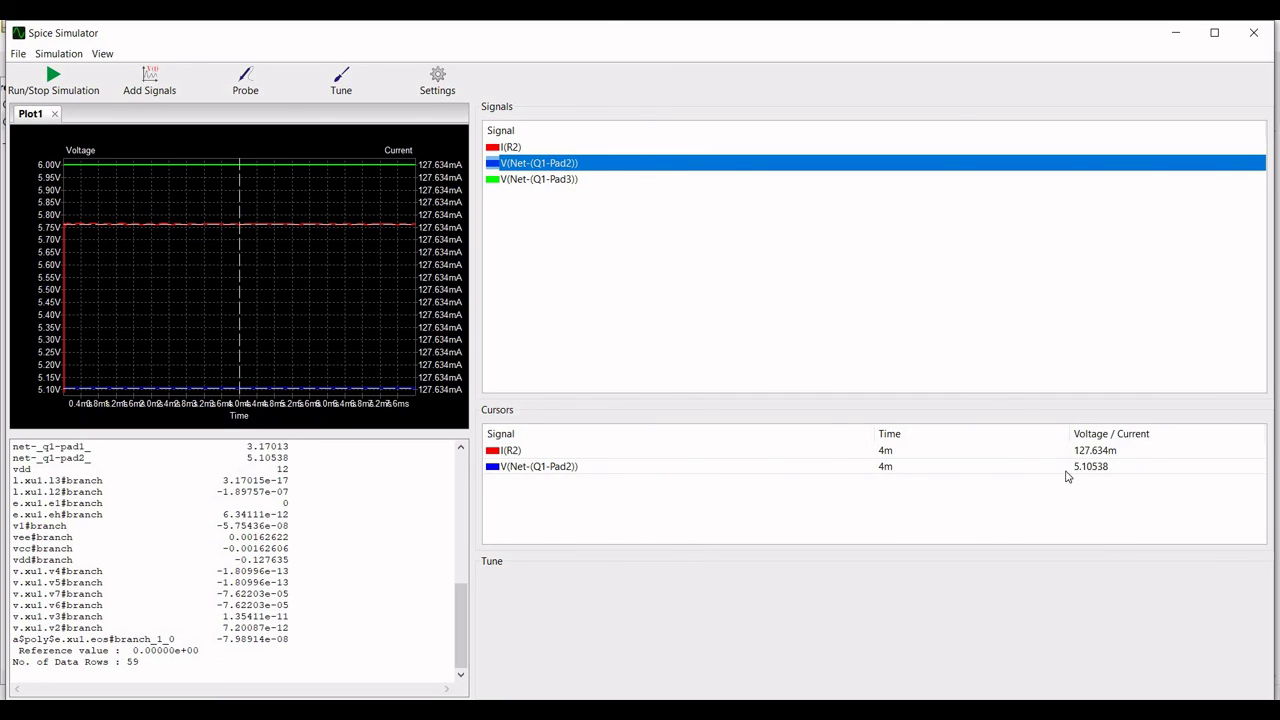